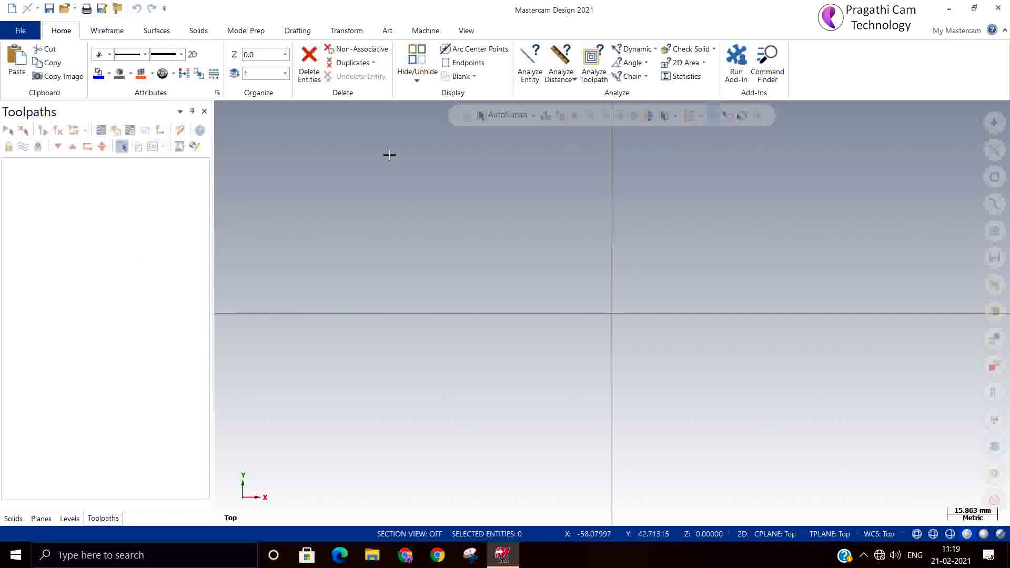
Run the Sprocket.dll add-in from the chooks folder.
{"action": "left_click", "coordinate": [104, 32]}
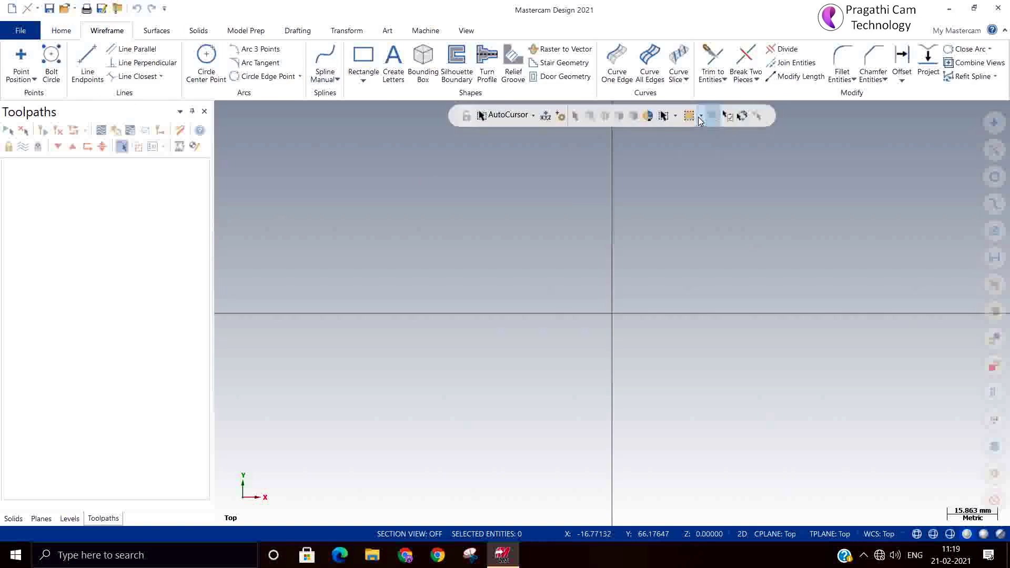
{"action": "left_click", "coordinate": [66, 33]}
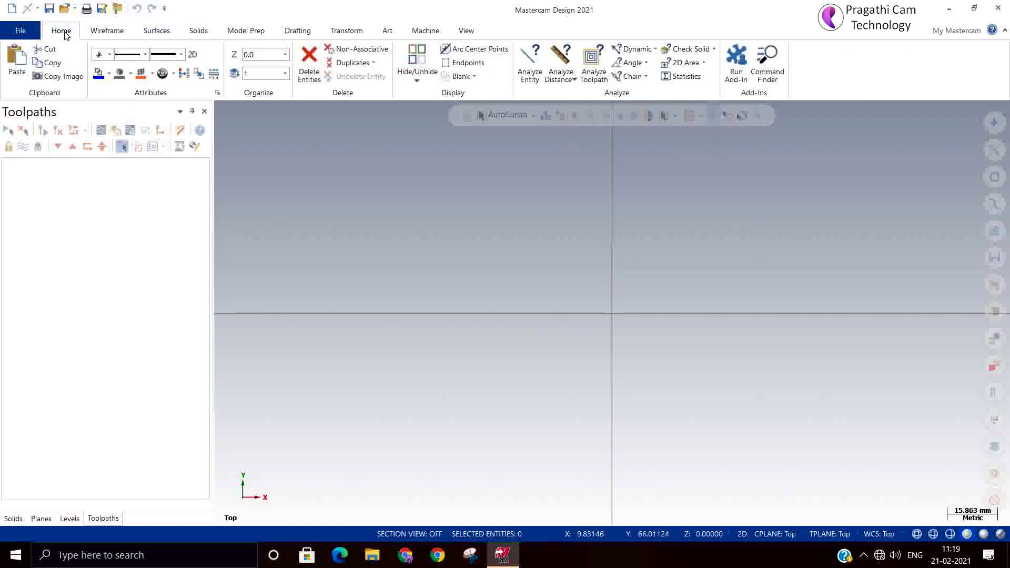
{"action": "left_click", "coordinate": [736, 59]}
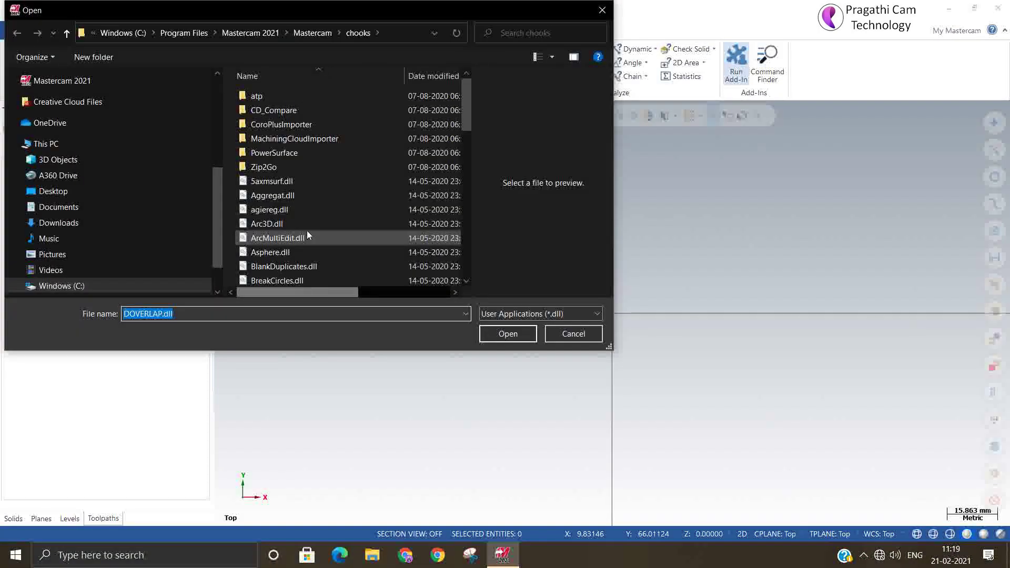
{"action": "left_click", "coordinate": [284, 209]}
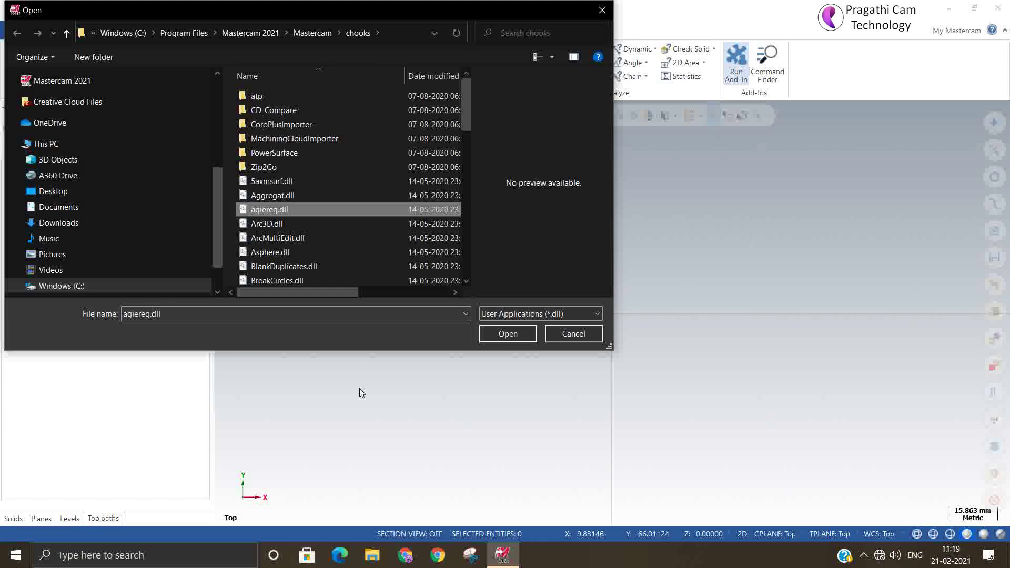
{"action": "key", "text": "s"}
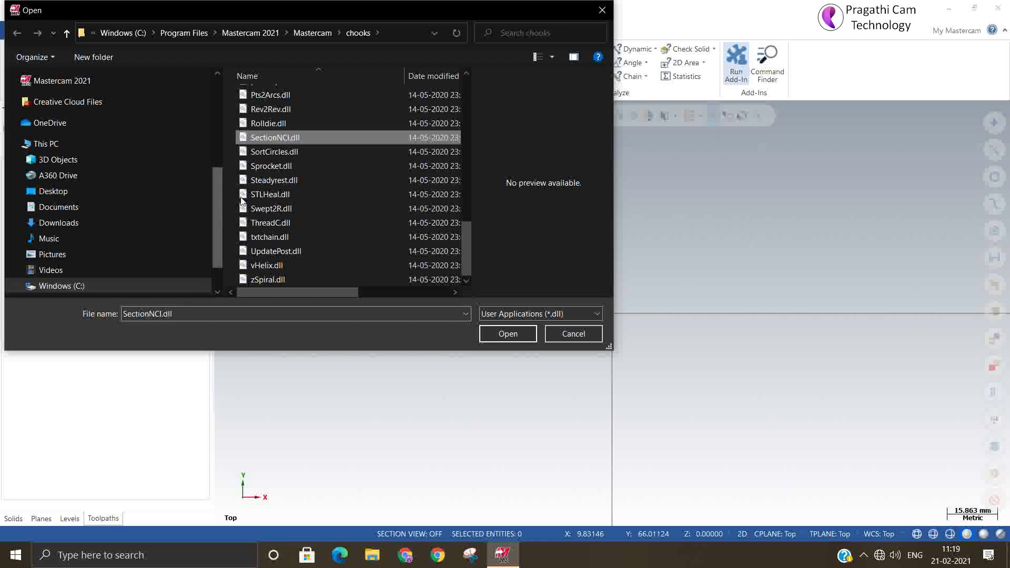
{"action": "left_click", "coordinate": [293, 165]}
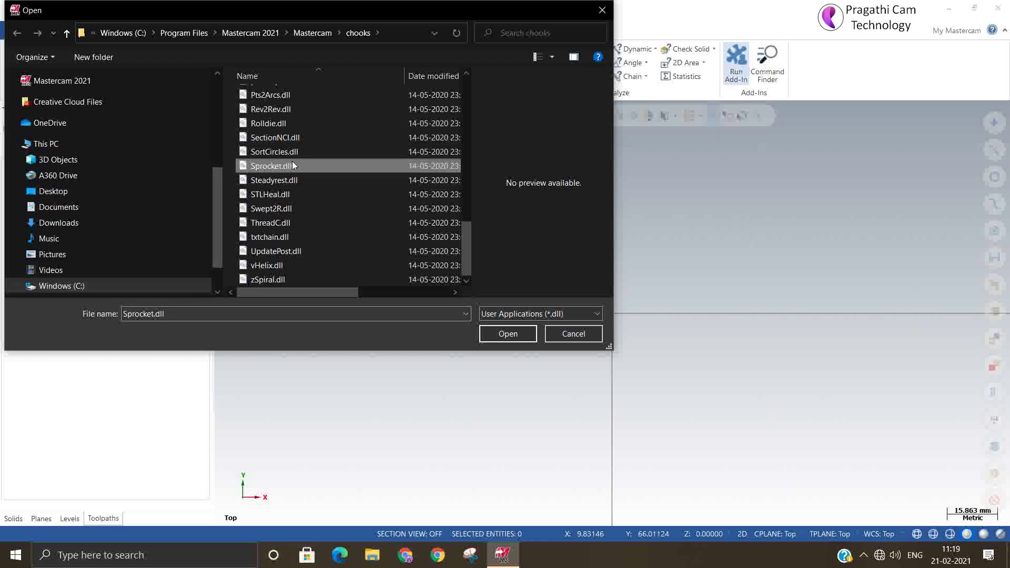
{"action": "left_click", "coordinate": [500, 333]}
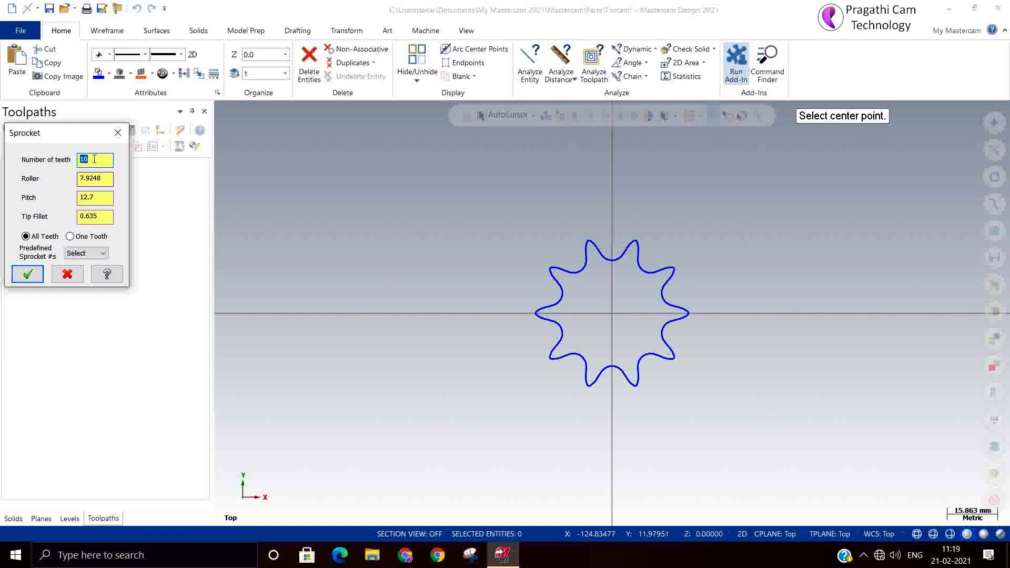
Set the sprocket's pitch to 15.
{"action": "left_click", "coordinate": [107, 178]}
{"action": "double_click", "coordinate": [88, 198]}
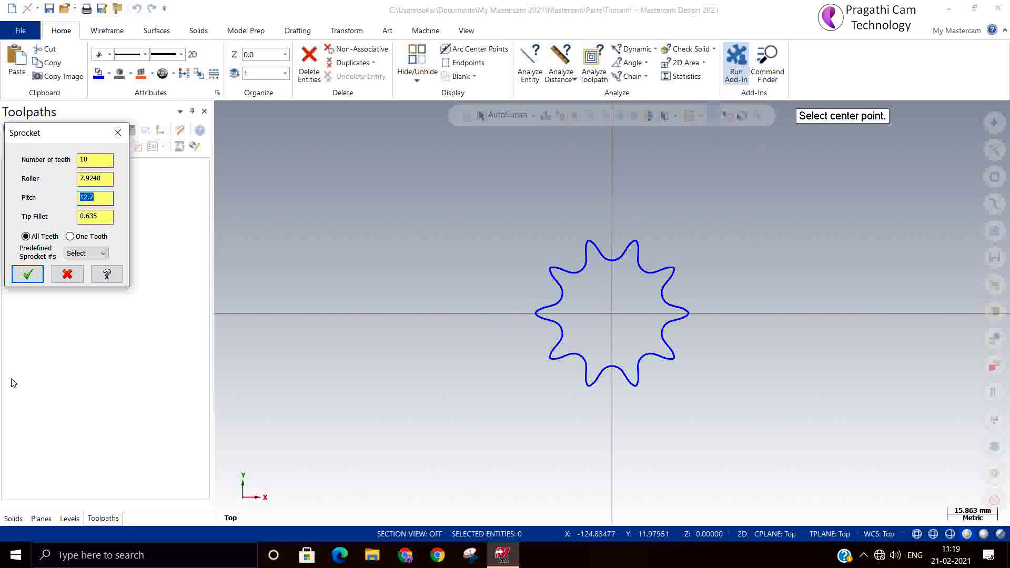
{"action": "type", "text": "15"}
{"action": "key", "text": "Return"}
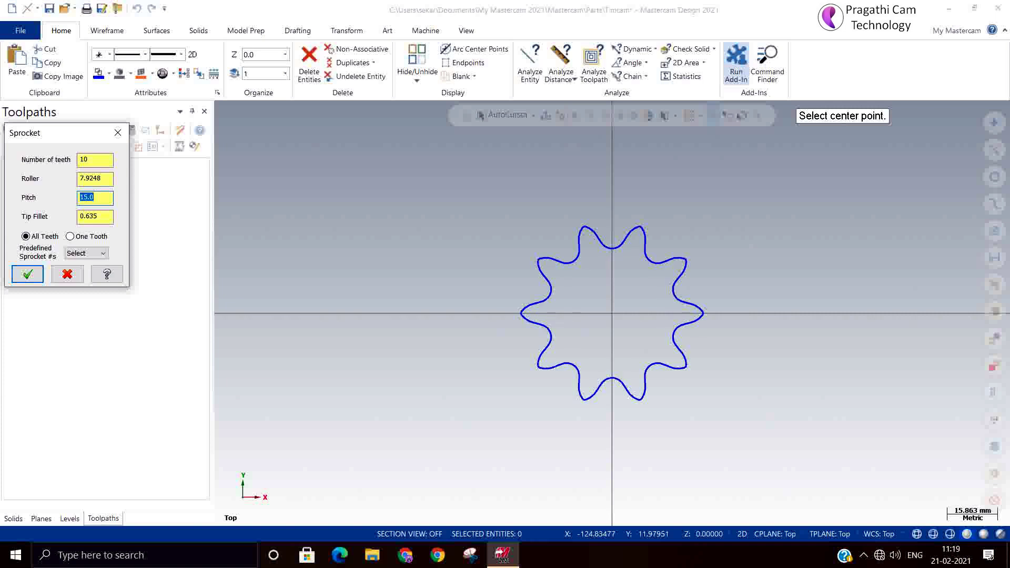
Try a sprocket with 150 teeth centred on the origin.
{"action": "double_click", "coordinate": [85, 159]}
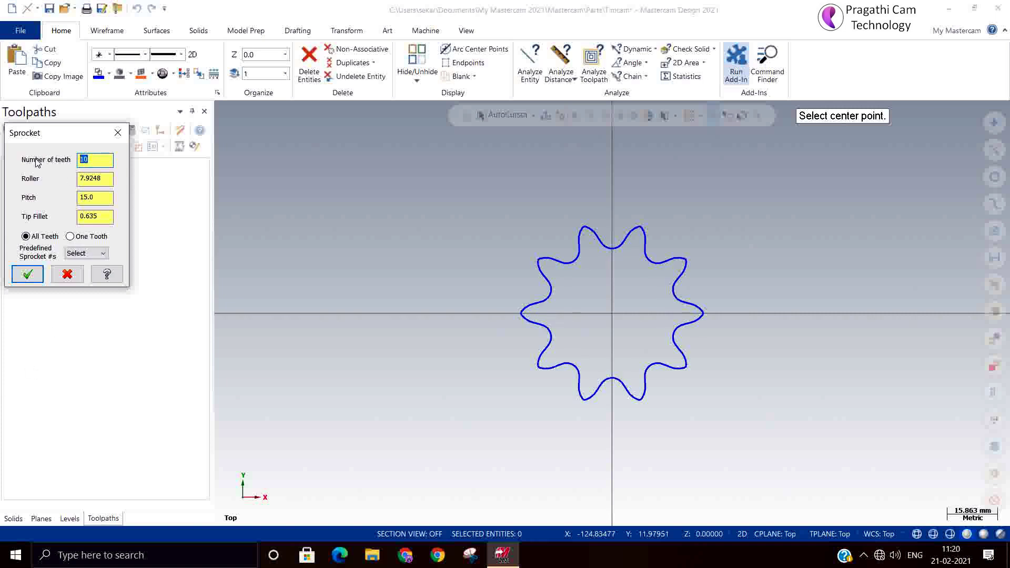
{"action": "type", "text": "150"}
{"action": "key", "text": "Return"}
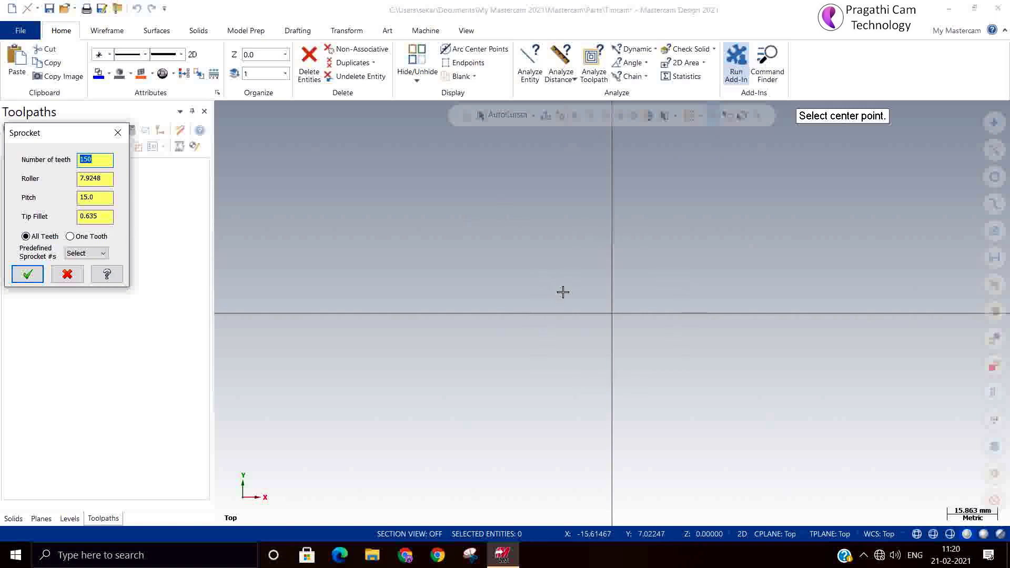
{"action": "left_click", "coordinate": [612, 313]}
{"action": "scroll", "coordinate": [437, 279], "scroll_direction": "down", "scroll_amount": 3}
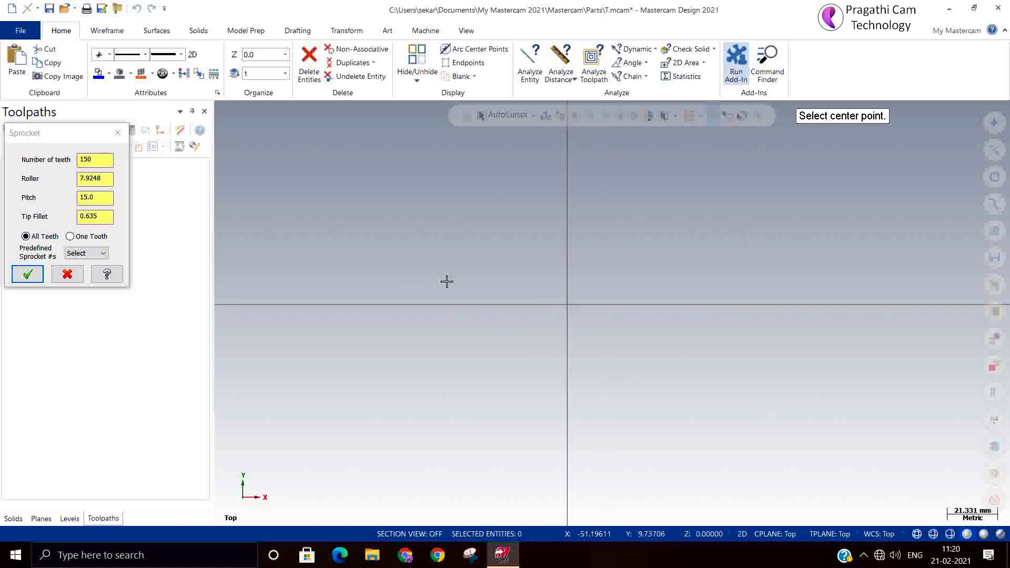
{"action": "scroll", "coordinate": [749, 361], "scroll_direction": "down", "scroll_amount": 2}
{"action": "scroll", "coordinate": [749, 361], "scroll_direction": "down", "scroll_amount": 3}
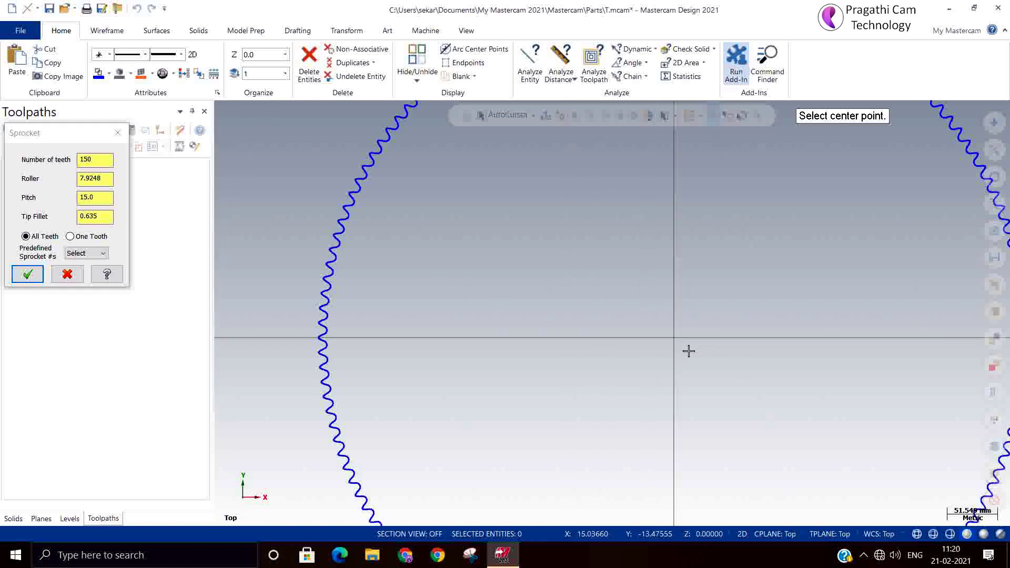
{"action": "scroll", "coordinate": [472, 304], "scroll_direction": "down", "scroll_amount": 1}
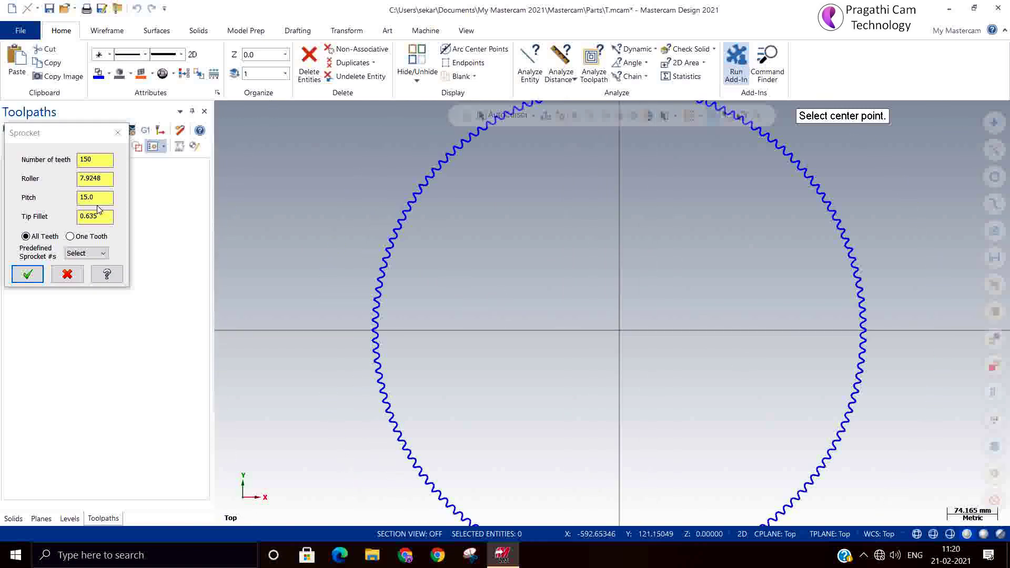
Set the number of teeth to 15 and create the sprocket outline.
{"action": "left_click", "coordinate": [100, 158]}
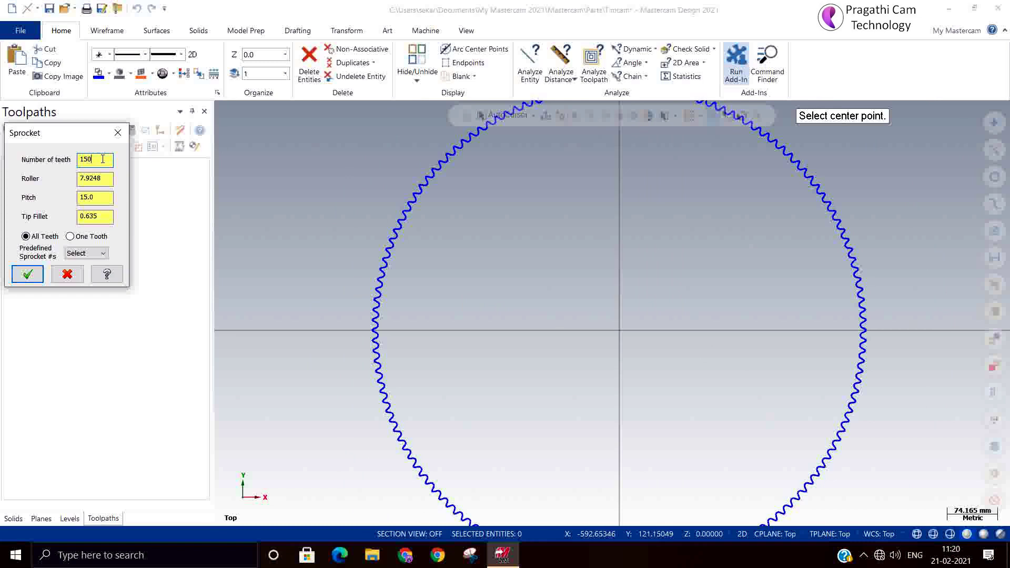
{"action": "key", "text": "Return"}
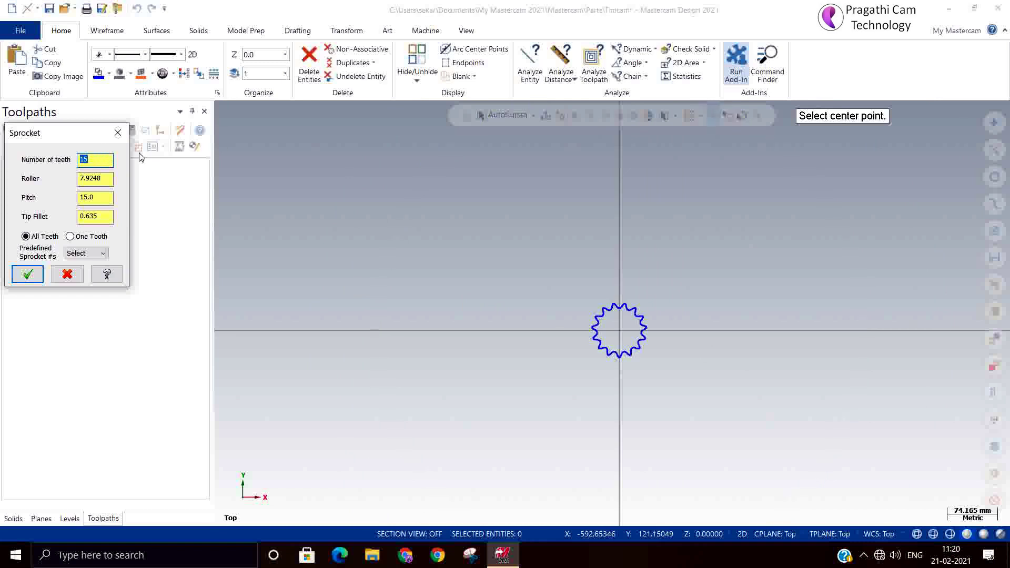
{"action": "scroll", "coordinate": [621, 330], "scroll_direction": "up", "scroll_amount": 3}
{"action": "scroll", "coordinate": [620, 330], "scroll_direction": "up", "scroll_amount": 5}
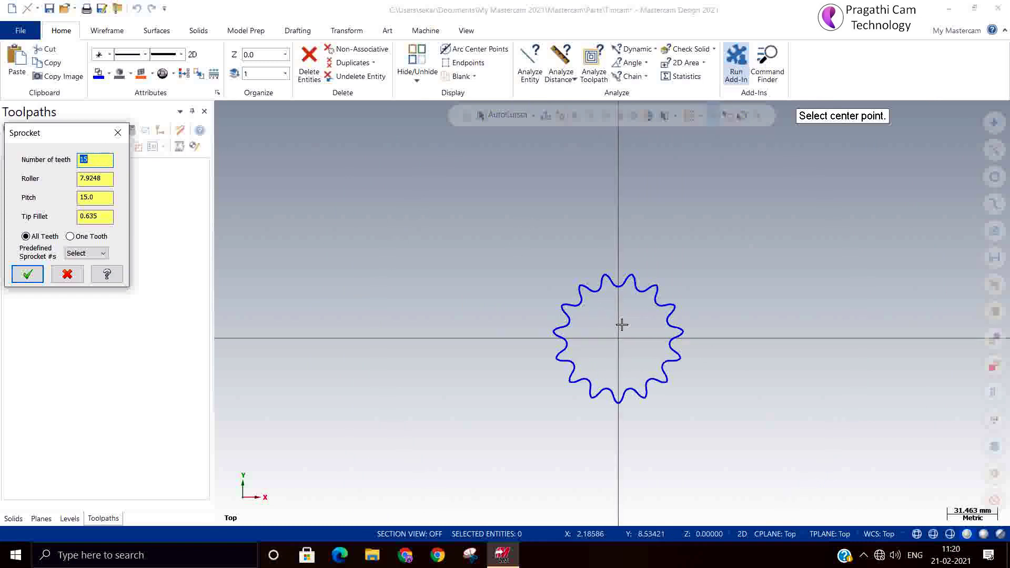
{"action": "left_click", "coordinate": [106, 180]}
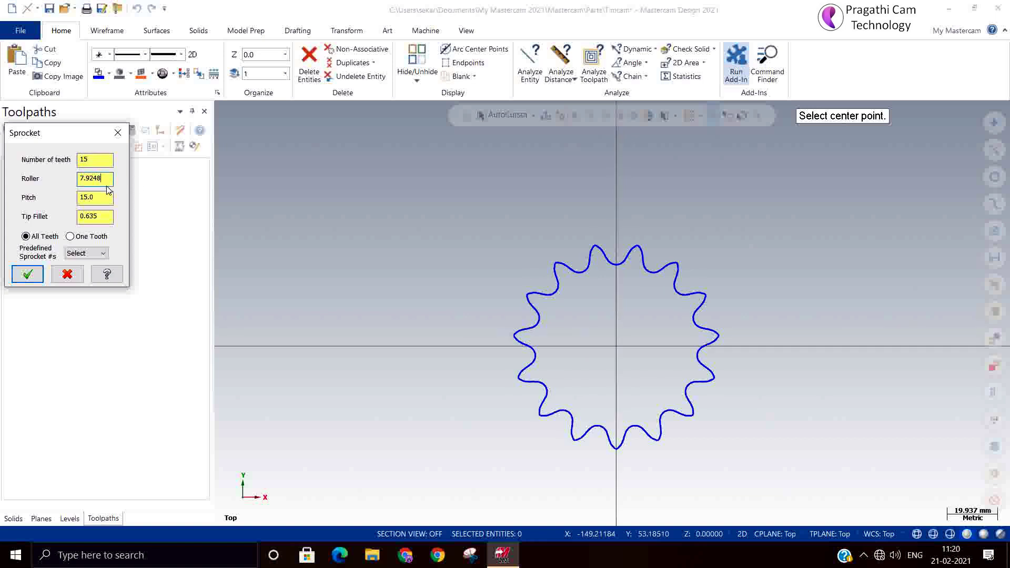
{"action": "left_click", "coordinate": [105, 198]}
{"action": "left_click", "coordinate": [41, 276]}
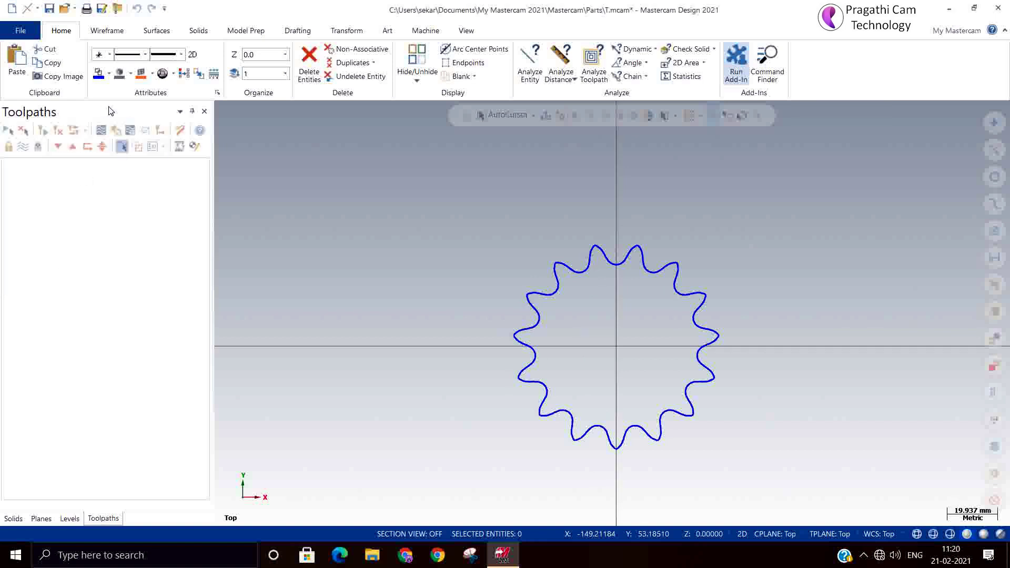
Draw a center-point circle with a 12 mm radius at the origin, inside the sprocket outline.
{"action": "left_click", "coordinate": [107, 31]}
{"action": "left_click", "coordinate": [214, 58]}
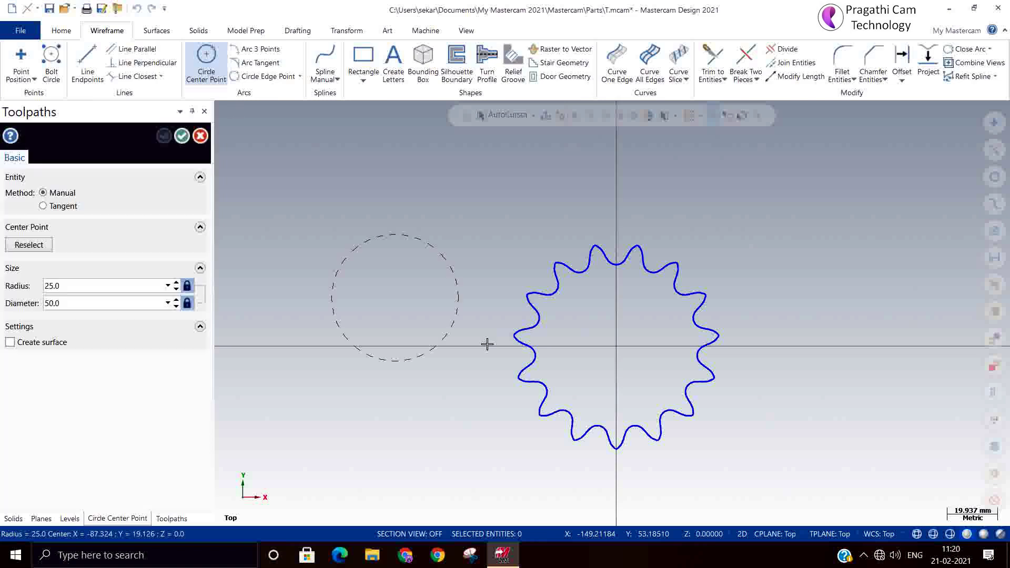
{"action": "double_click", "coordinate": [78, 288]}
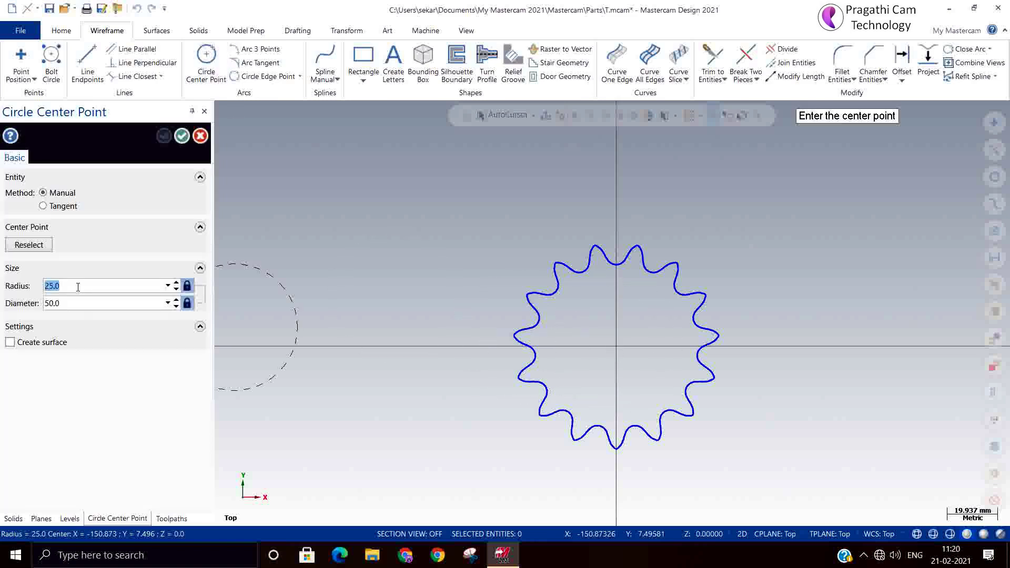
{"action": "type", "text": "12"}
{"action": "key", "text": "Return"}
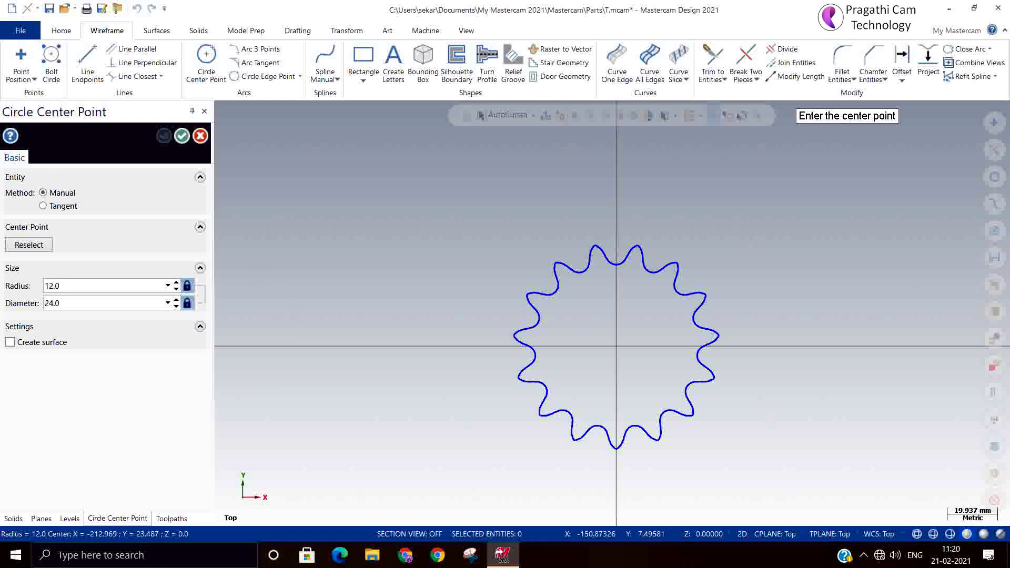
{"action": "left_click", "coordinate": [616, 346]}
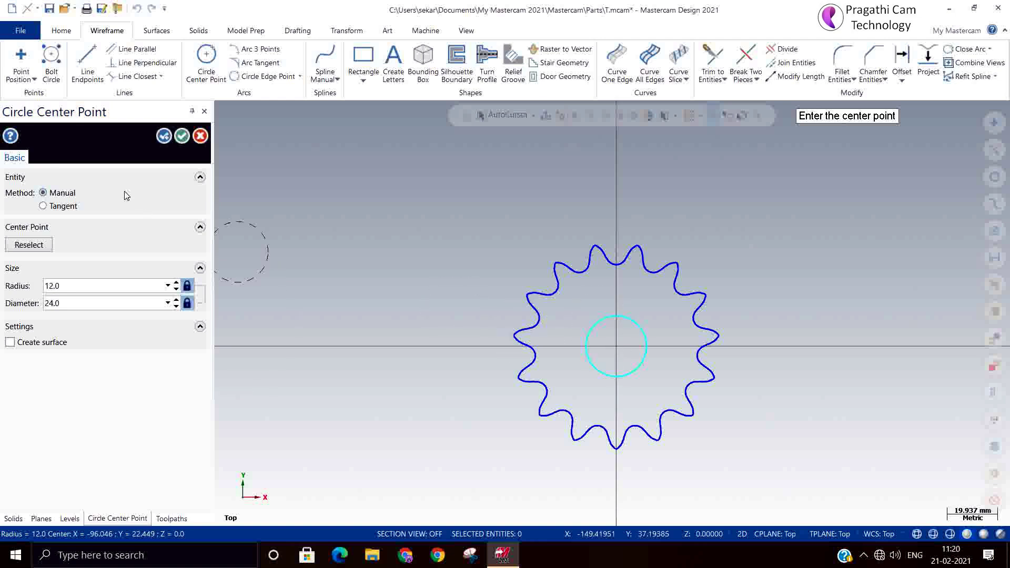
{"action": "left_click", "coordinate": [181, 136]}
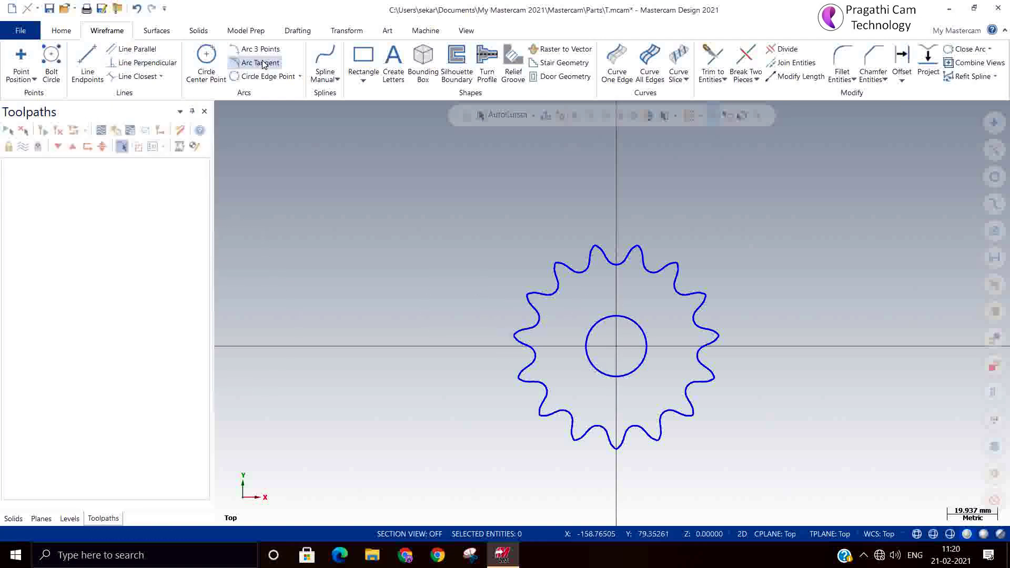
Draw a center-anchored rectangle about 8 mm wide and 11 mm high on the bore circle's lowest point.
{"action": "left_click", "coordinate": [363, 58]}
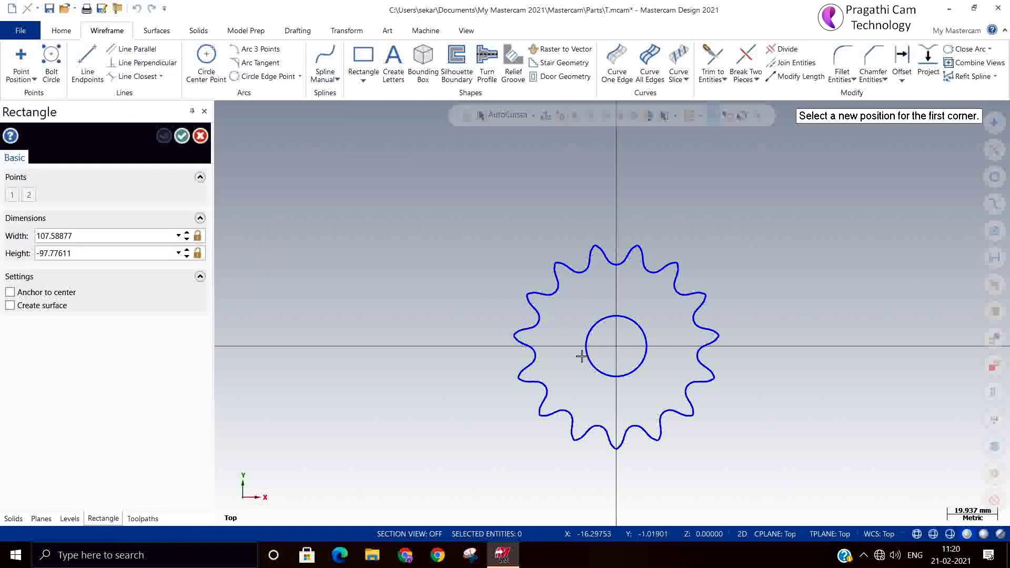
{"action": "left_click", "coordinate": [617, 378]}
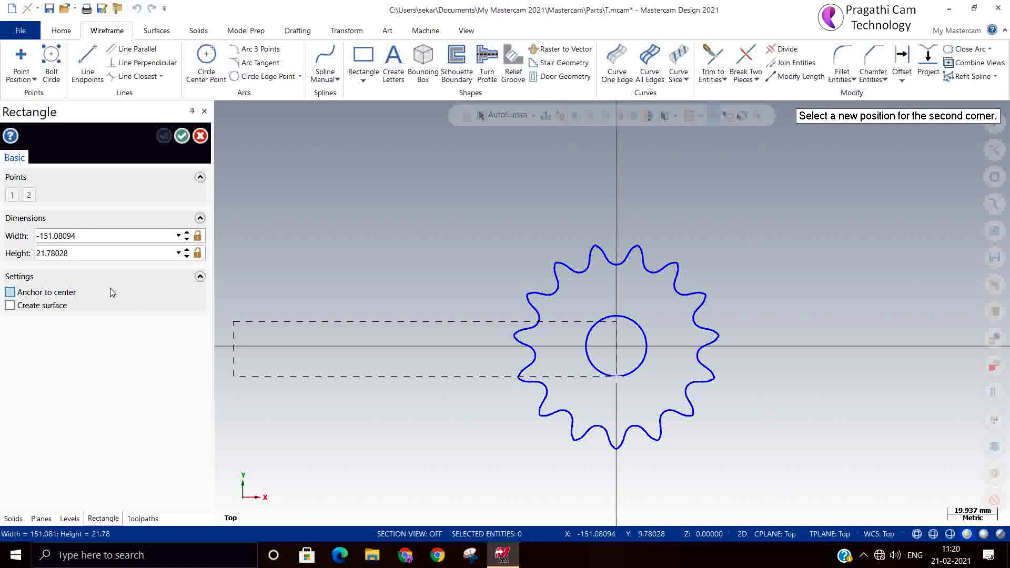
{"action": "left_click", "coordinate": [36, 292]}
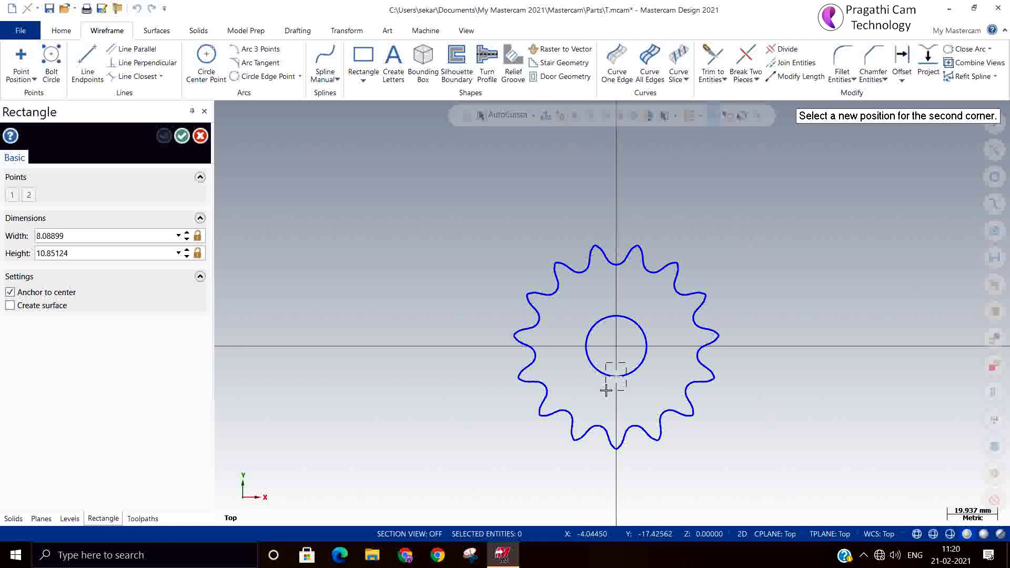
{"action": "left_click", "coordinate": [605, 391]}
{"action": "left_click", "coordinate": [182, 136]}
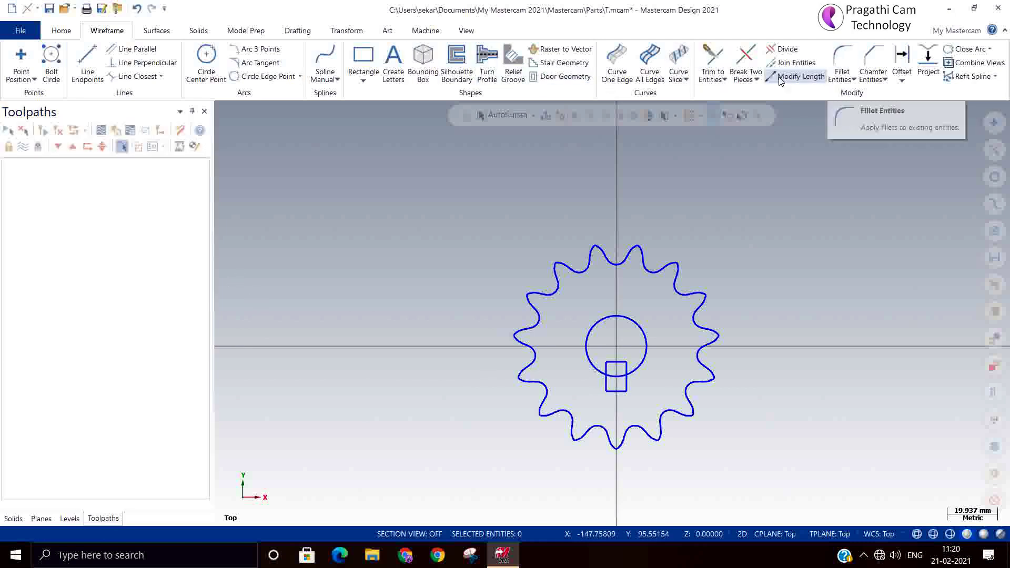
Trim away the rectangle's edges inside the circle and the arc between them with Divide, leaving a keyway.
{"action": "left_click", "coordinate": [784, 49]}
{"action": "scroll", "coordinate": [600, 410], "scroll_direction": "up", "scroll_amount": 3}
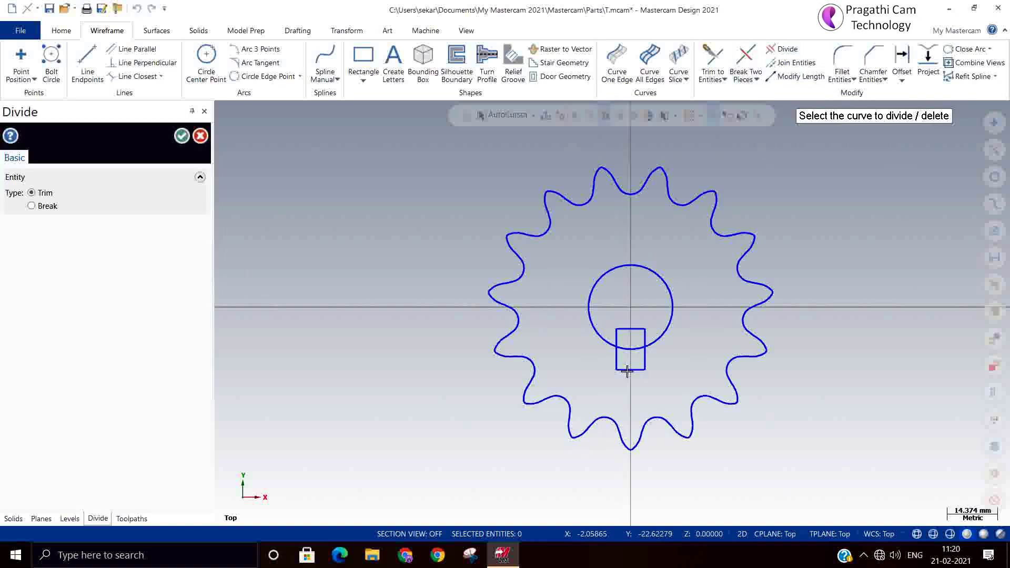
{"action": "left_click", "coordinate": [616, 363]}
{"action": "left_click", "coordinate": [613, 329]}
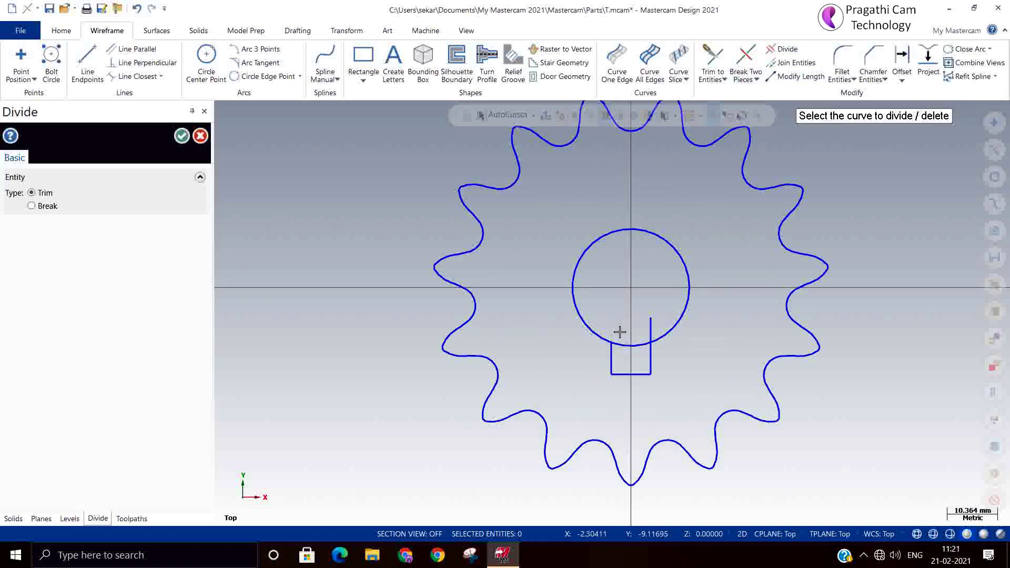
{"action": "left_click", "coordinate": [626, 344]}
{"action": "left_click", "coordinate": [651, 326]}
{"action": "scroll", "coordinate": [488, 356], "scroll_direction": "down", "scroll_amount": 2}
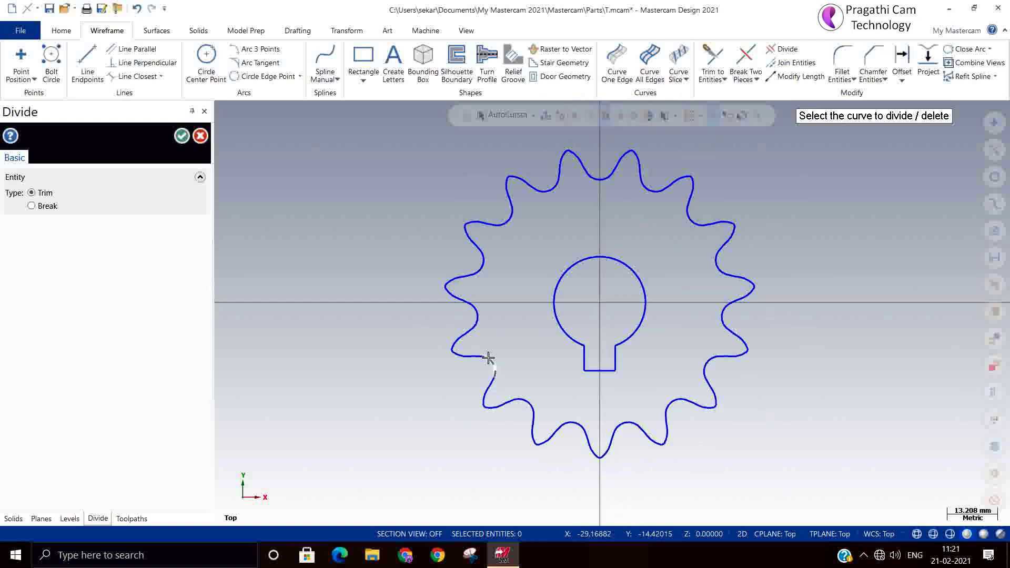
{"action": "left_click", "coordinate": [184, 137]}
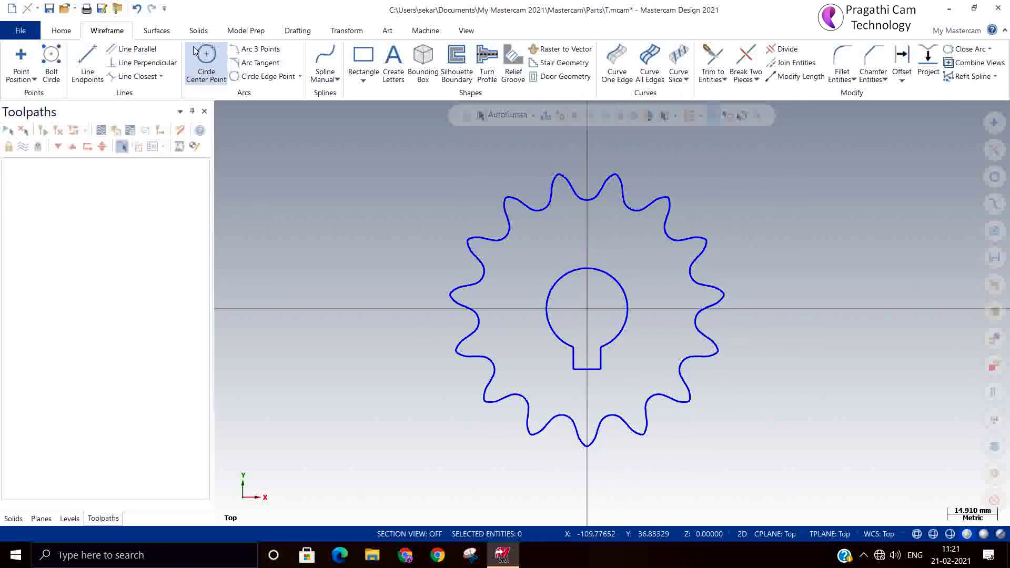
Extrude the sprocket outline together with the keyed bore profile as a new solid body, 12 mm thick.
{"action": "left_click", "coordinate": [198, 30]}
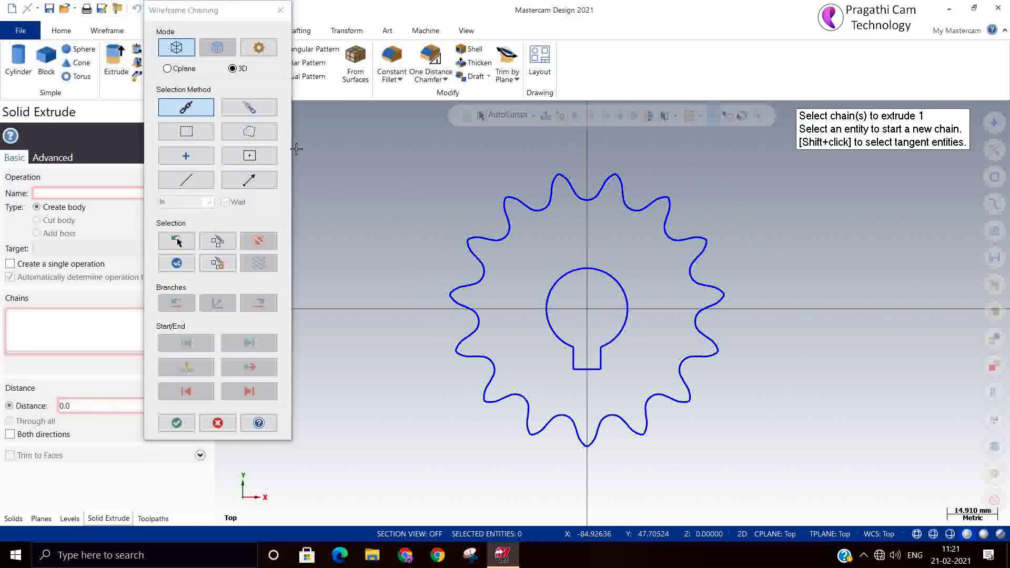
{"action": "left_click", "coordinate": [185, 133]}
{"action": "left_click_drag", "start_coordinate": [407, 155], "coordinate": [755, 476]}
{"action": "left_click", "coordinate": [176, 423]}
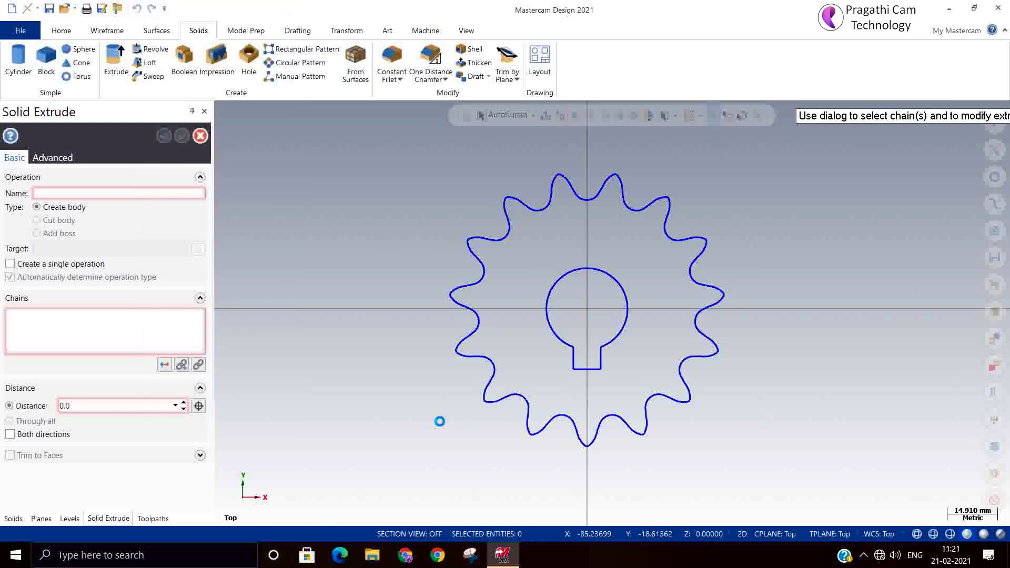
{"action": "middle_click_drag", "start_coordinate": [439, 398], "coordinate": [486, 374]}
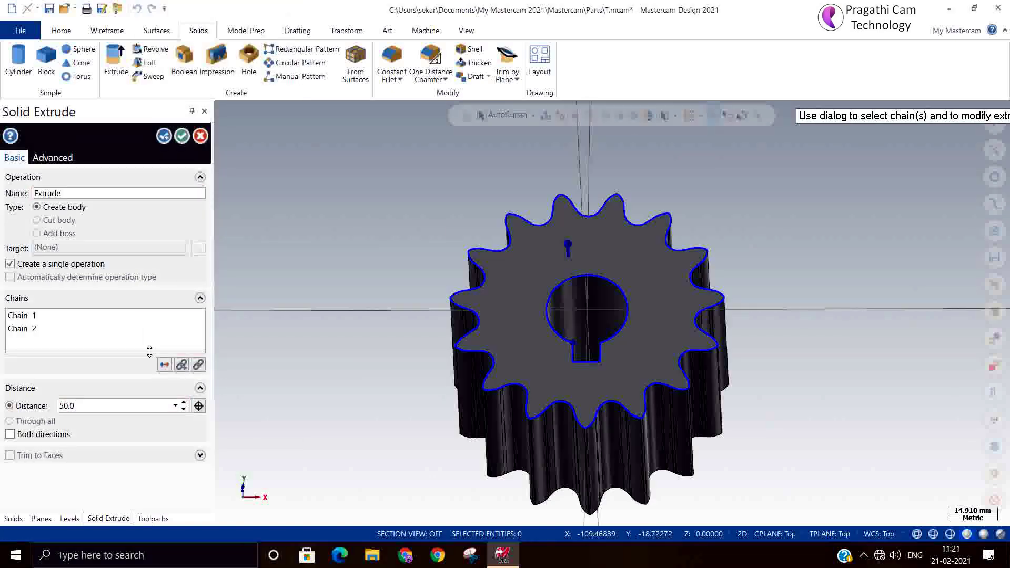
{"action": "double_click", "coordinate": [102, 405]}
{"action": "type", "text": "12"}
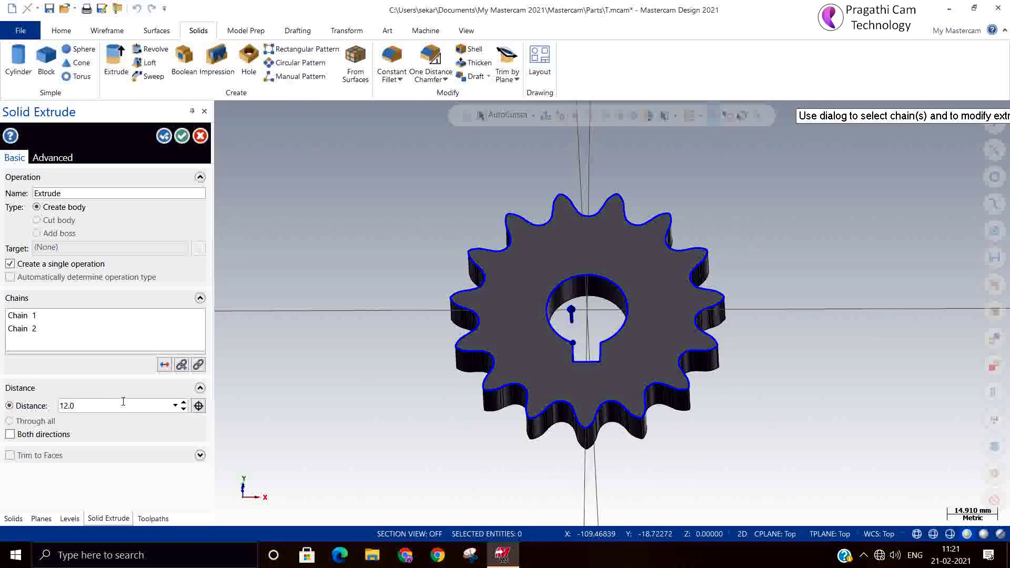
{"action": "left_click", "coordinate": [182, 135]}
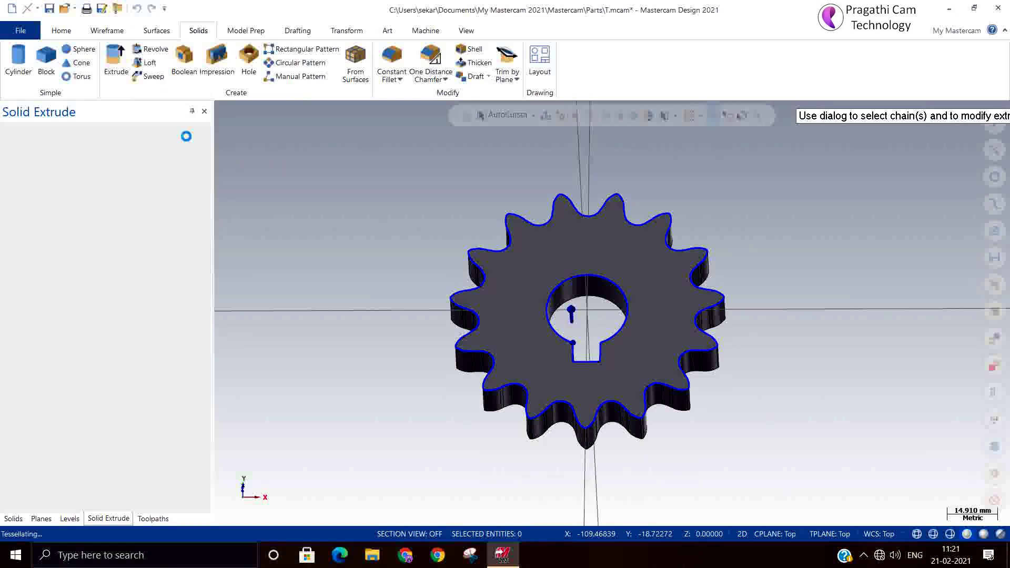
Show the sprocket in isometric view and add a machine group with the default mill.
{"action": "middle_click_drag", "start_coordinate": [738, 410], "coordinate": [703, 444]}
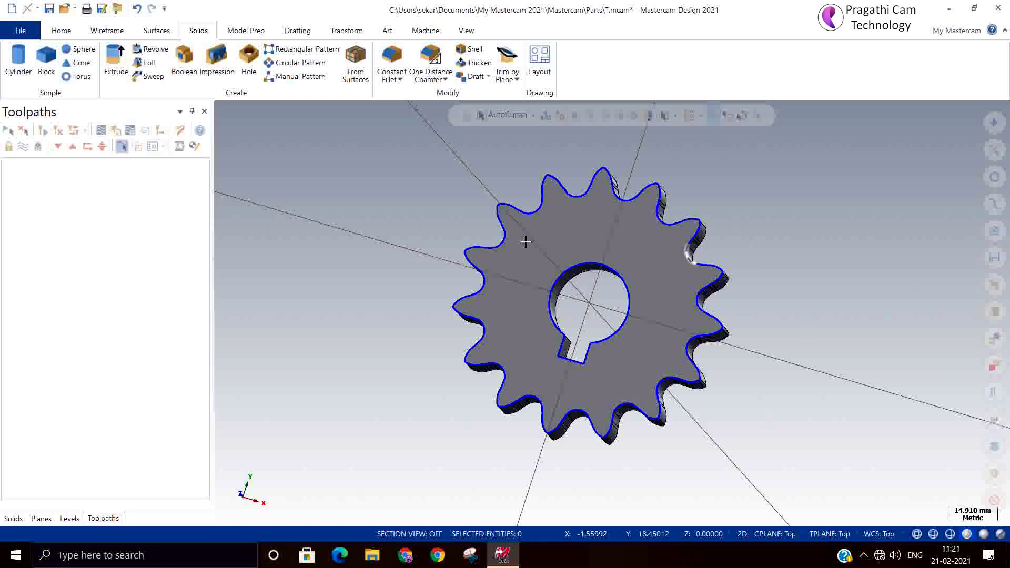
{"action": "right_click", "coordinate": [334, 216]}
{"action": "left_click", "coordinate": [381, 333]}
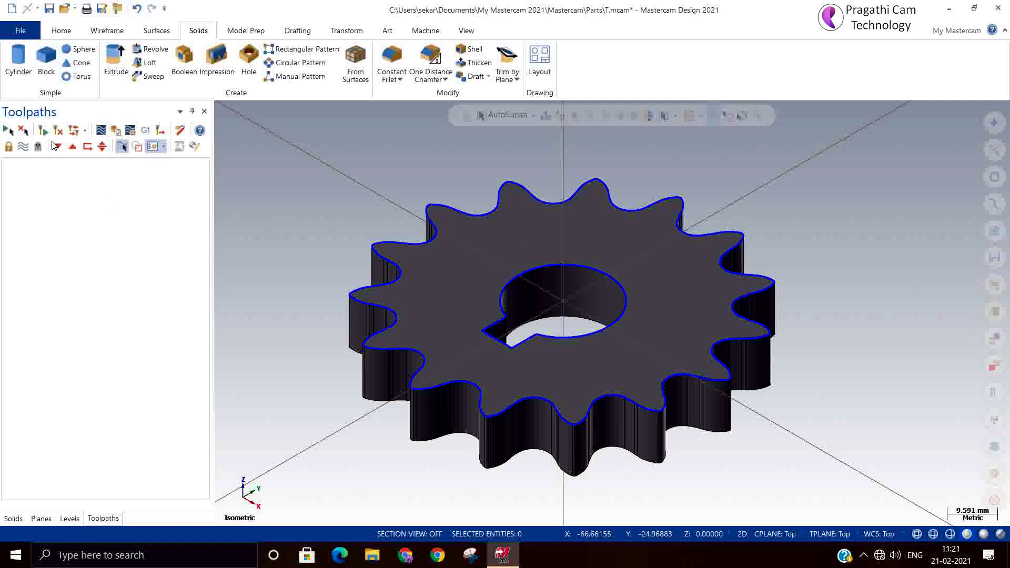
{"action": "left_click", "coordinate": [425, 30]}
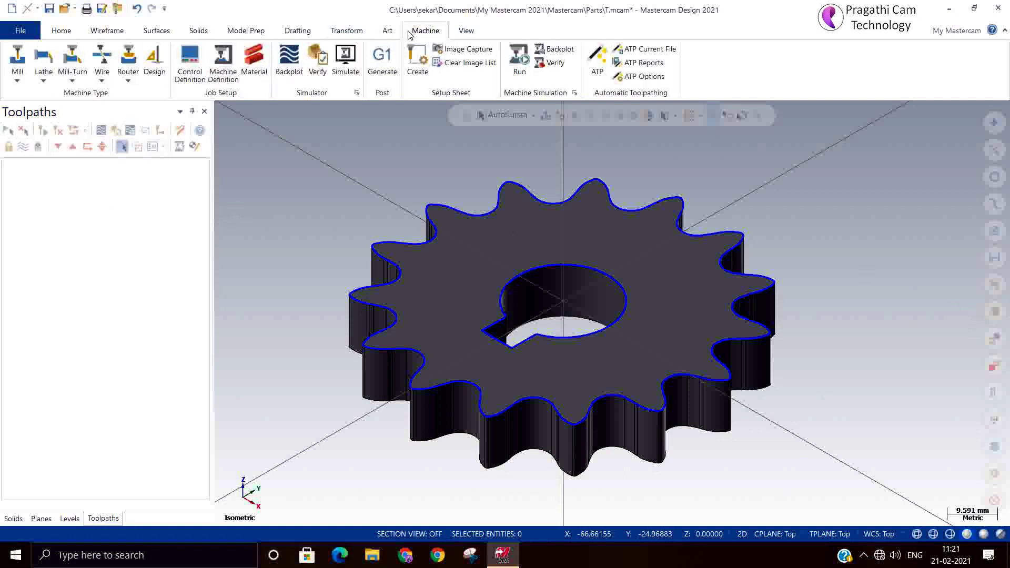
{"action": "left_click", "coordinate": [19, 80]}
{"action": "left_click", "coordinate": [27, 90]}
{"action": "right_click", "coordinate": [62, 214]}
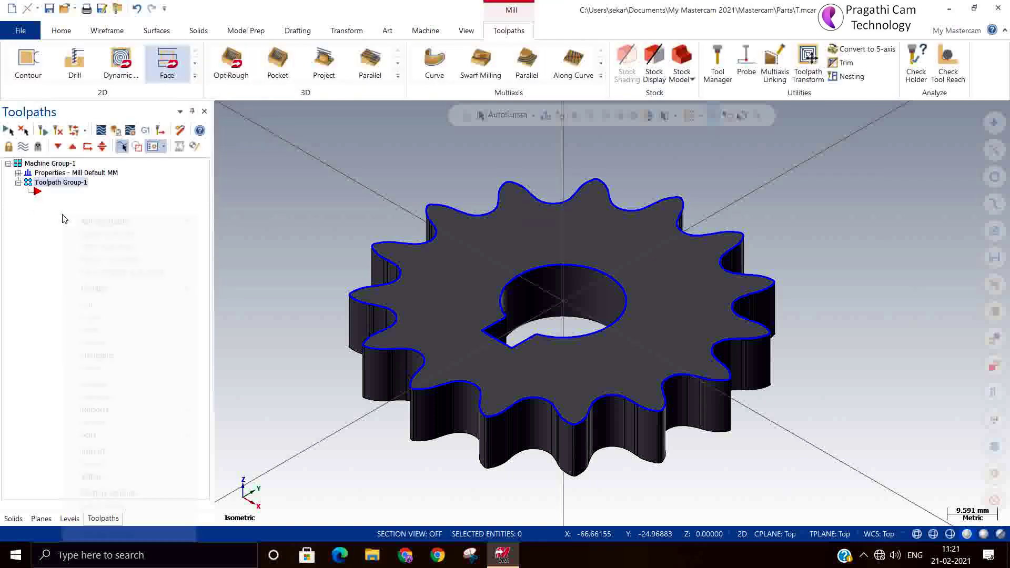
{"action": "mouse_move", "coordinate": [109, 226]}
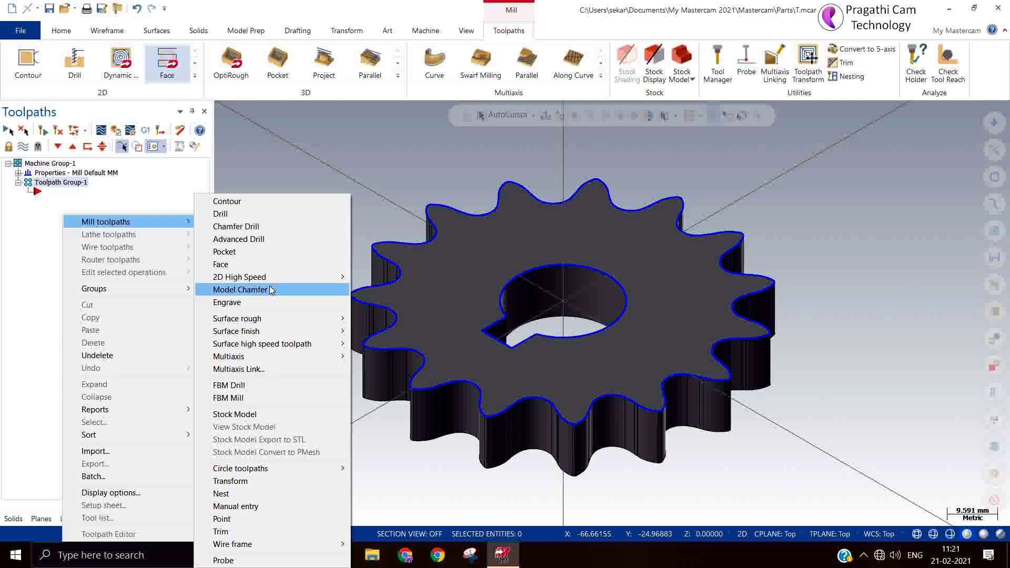
{"action": "mouse_move", "coordinate": [284, 278]}
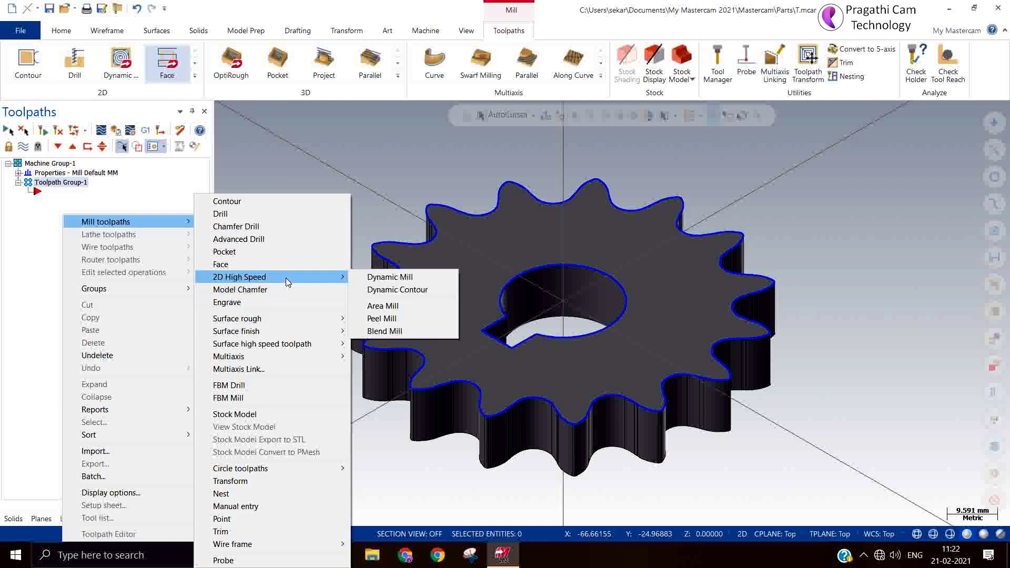
{"action": "left_click", "coordinate": [376, 290]}
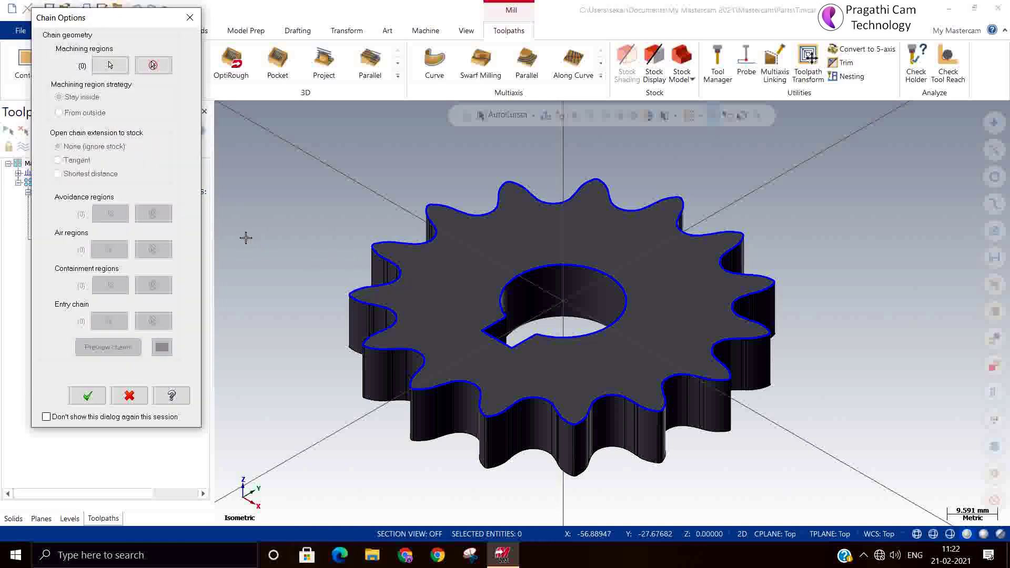
{"action": "left_click", "coordinate": [110, 64]}
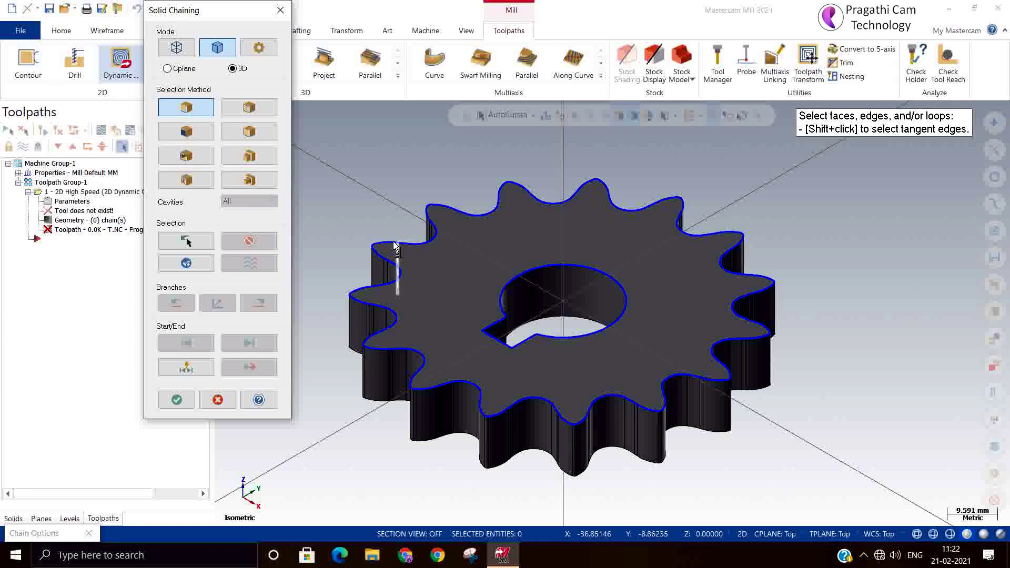
{"action": "left_click", "coordinate": [176, 47]}
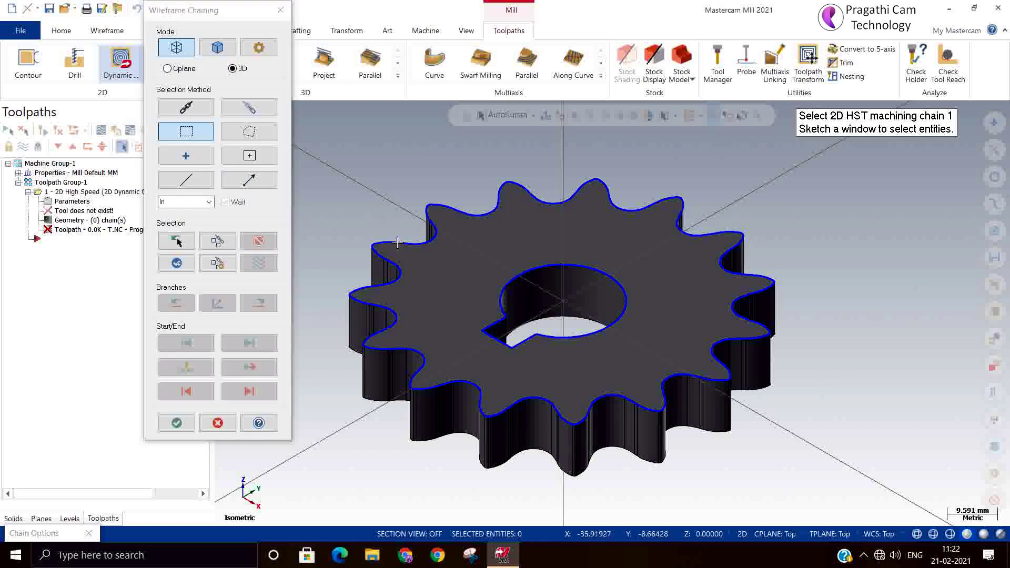
{"action": "left_click", "coordinate": [186, 107]}
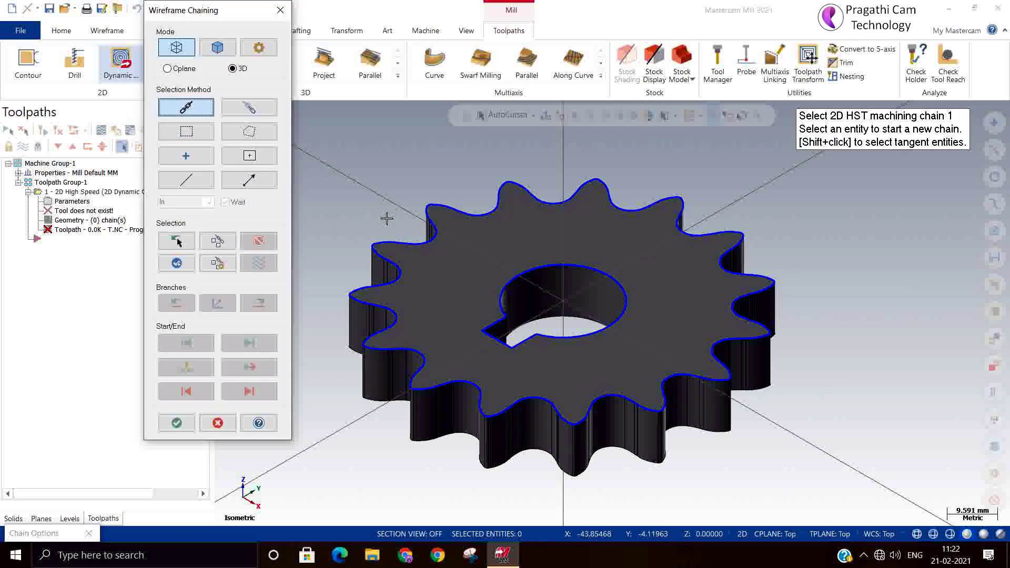
{"action": "left_click", "coordinate": [389, 241]}
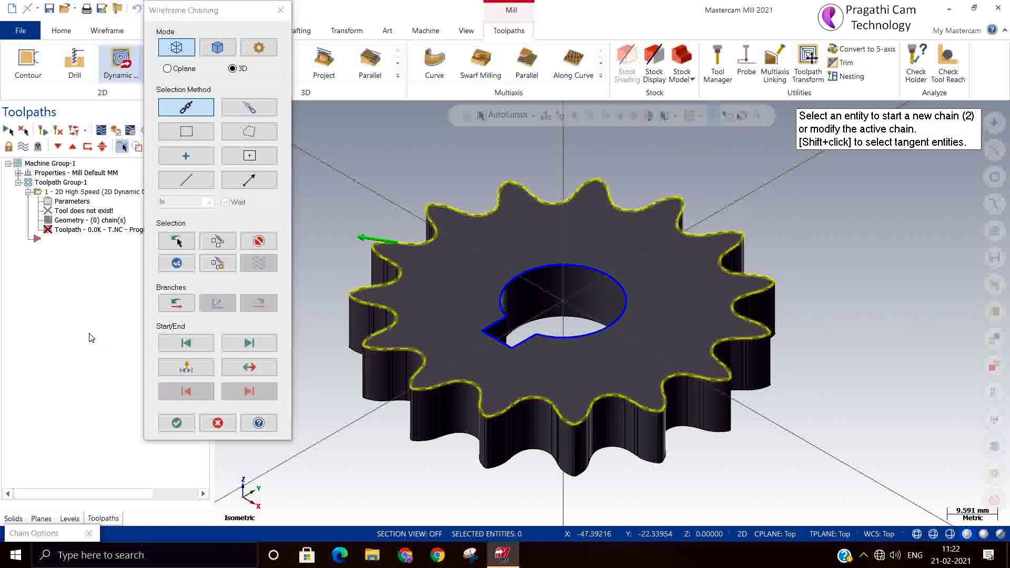
{"action": "left_click", "coordinate": [177, 423]}
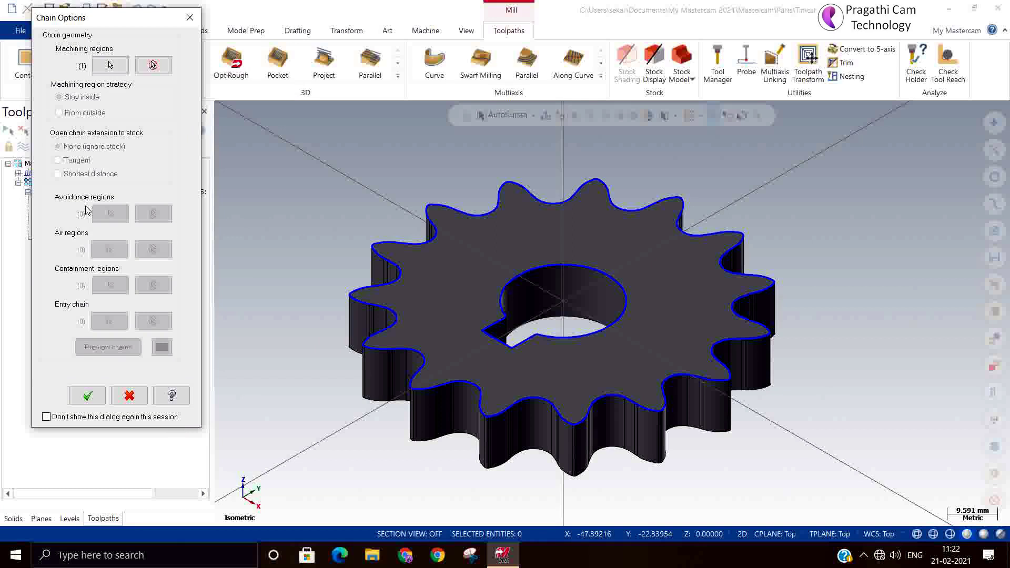
{"action": "left_click", "coordinate": [86, 400]}
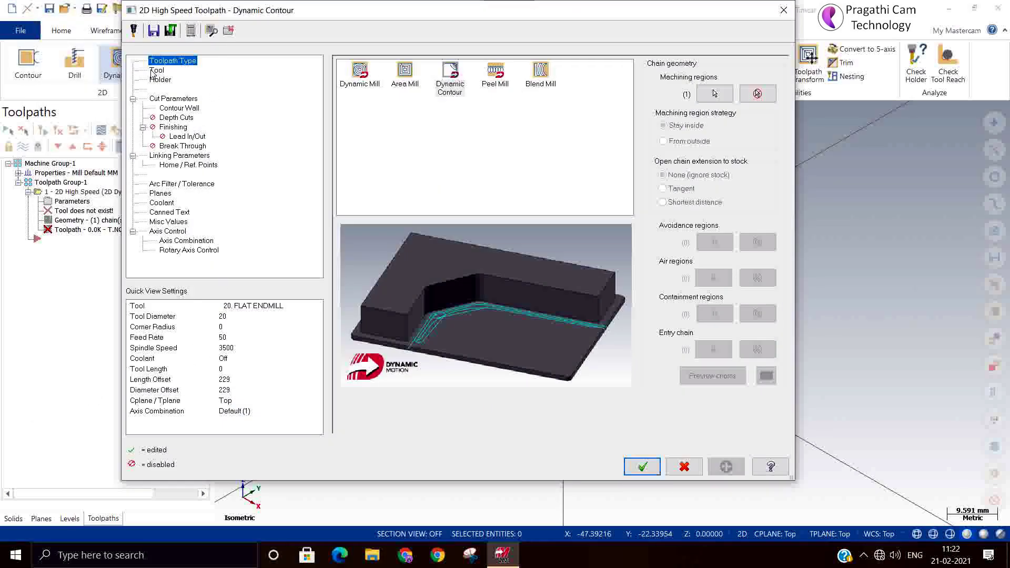
{"action": "left_click", "coordinate": [156, 71]}
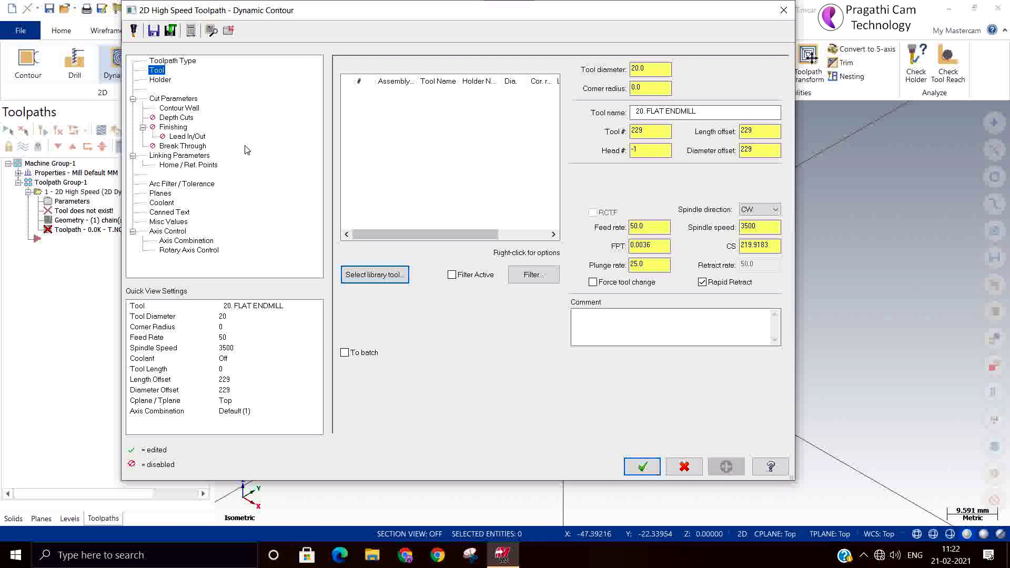
{"action": "left_click", "coordinate": [782, 12]}
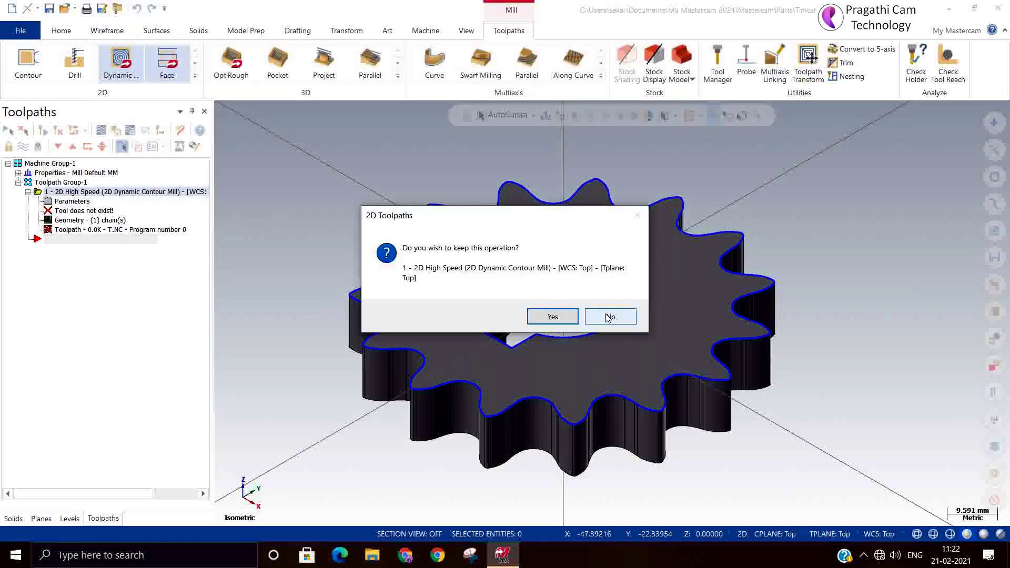
{"action": "left_click", "coordinate": [609, 315]}
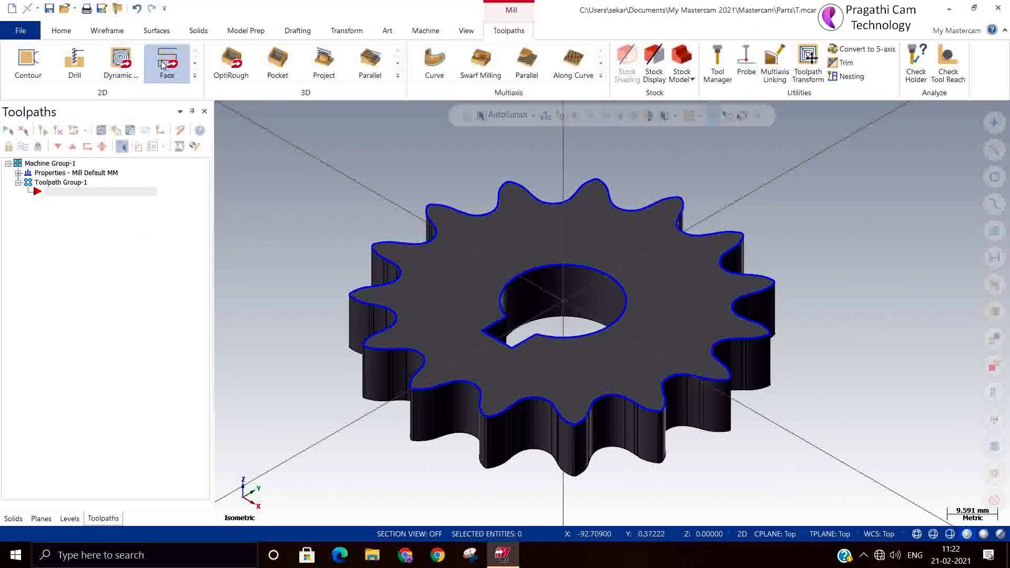
Measure the radius and diameter of a tooth-root arc on the sprocket outline with Analyze Dynamic.
{"action": "left_click", "coordinate": [67, 35]}
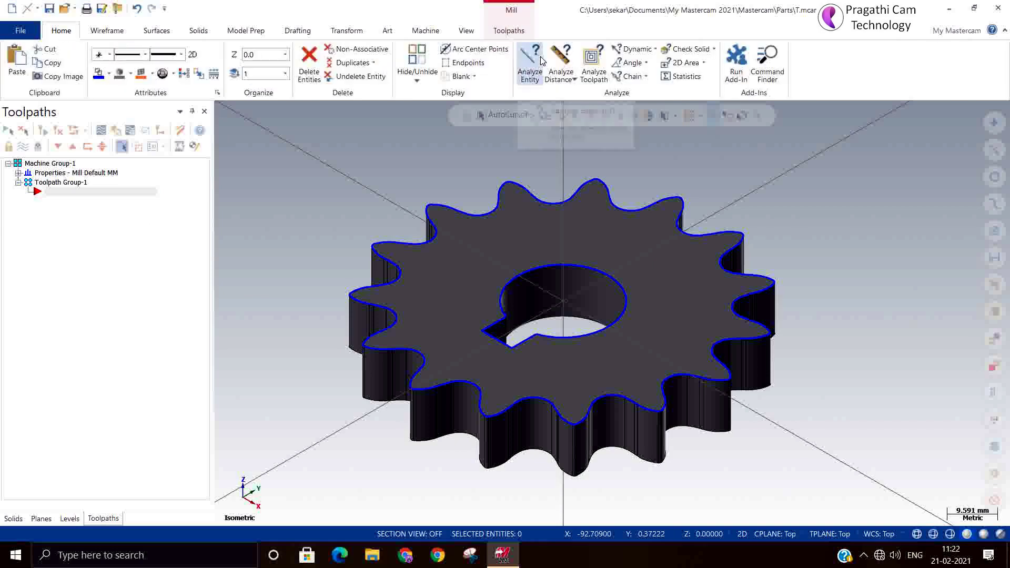
{"action": "left_click", "coordinate": [635, 48]}
{"action": "scroll", "coordinate": [397, 365], "scroll_direction": "up", "scroll_amount": 2}
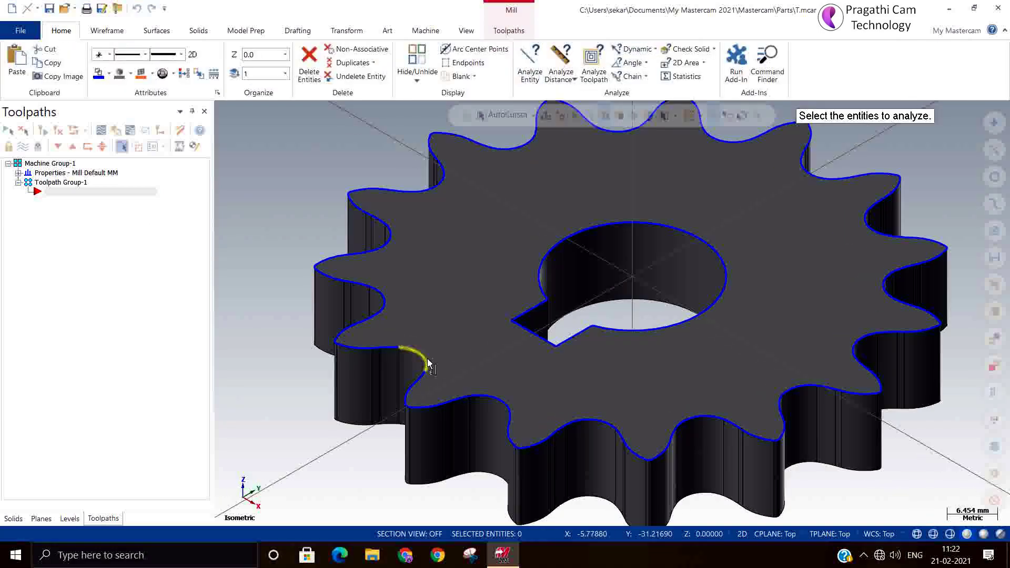
{"action": "left_click", "coordinate": [427, 363]}
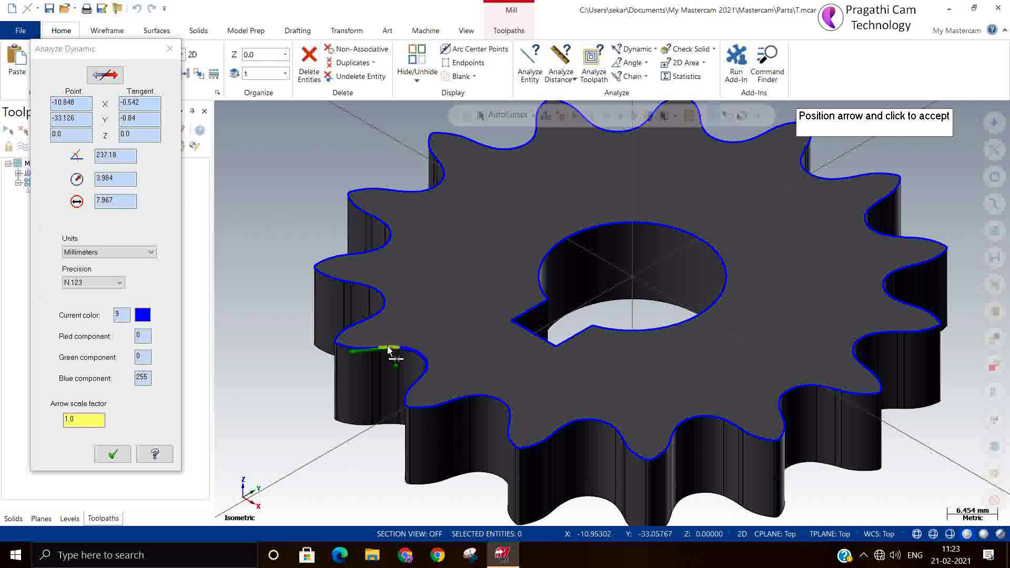
{"action": "mouse_move", "coordinate": [101, 185]}
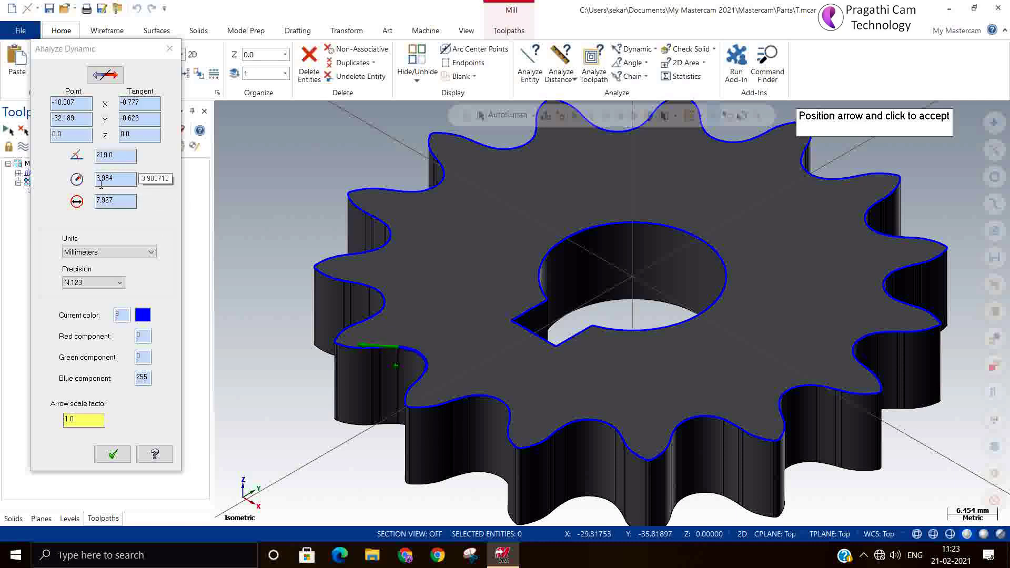
{"action": "mouse_move", "coordinate": [114, 205]}
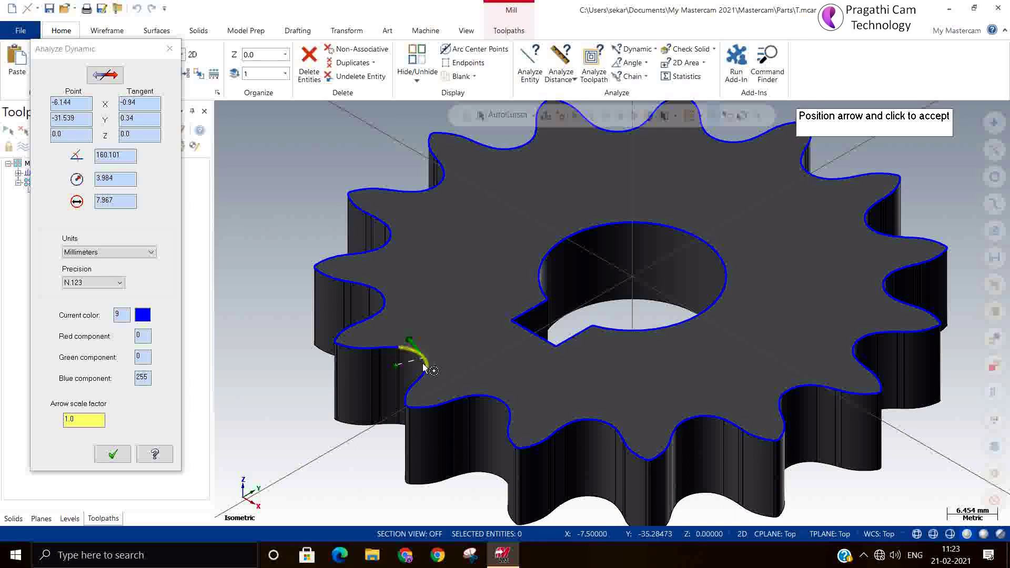
{"action": "left_click", "coordinate": [177, 53]}
Start a 2D High Speed Dynamic Contour mill toolpath and chain the sprocket's outer tooth wireframe as the machining region.
{"action": "scroll", "coordinate": [376, 293], "scroll_direction": "down", "scroll_amount": 3}
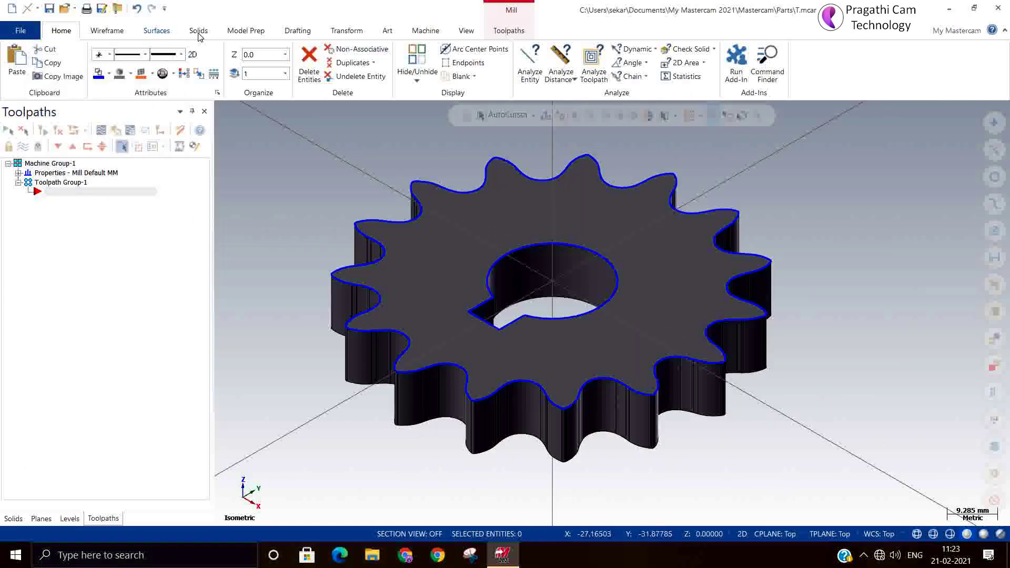
{"action": "left_click", "coordinate": [508, 33]}
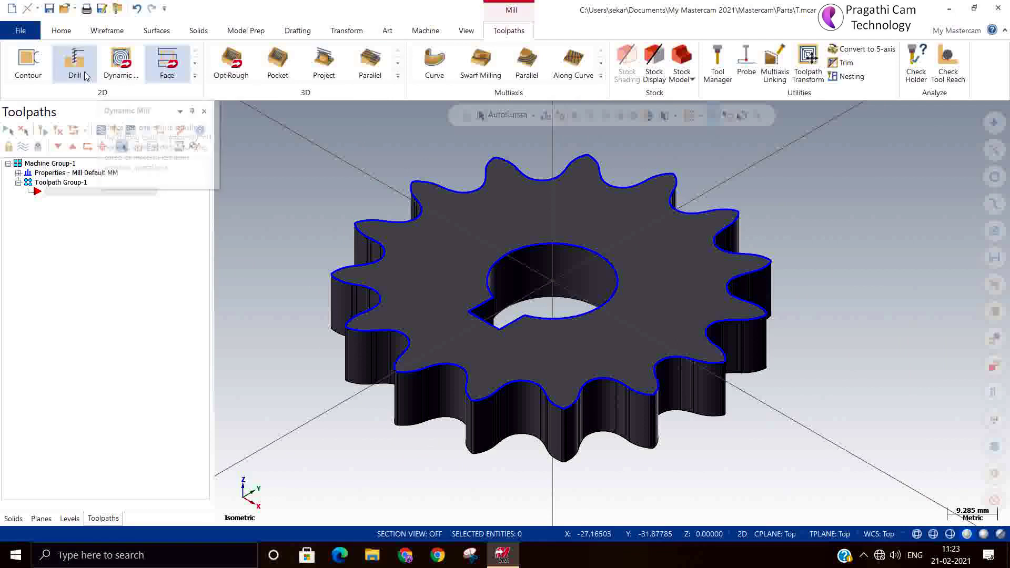
{"action": "right_click", "coordinate": [93, 219]}
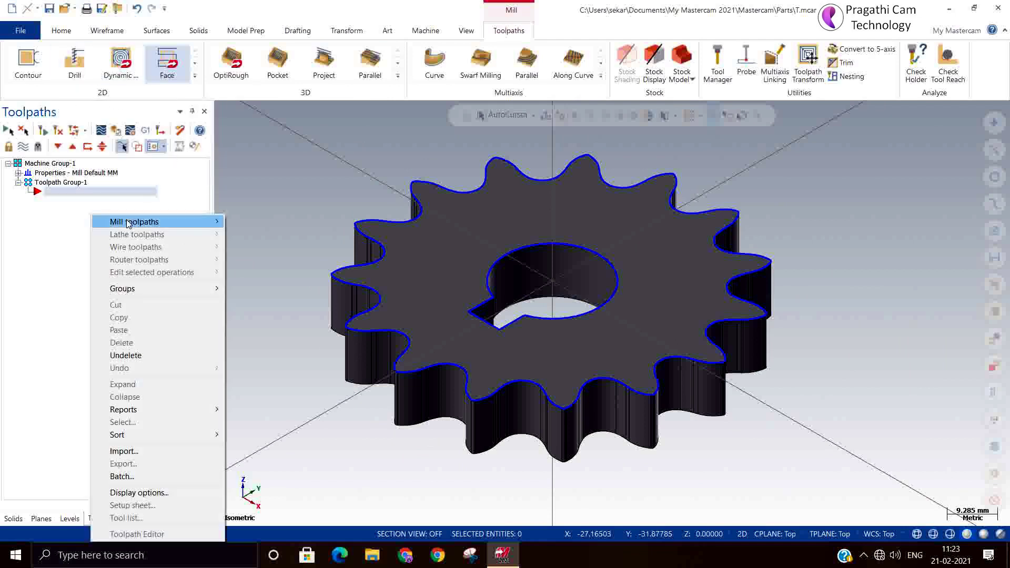
{"action": "mouse_move", "coordinate": [164, 224]}
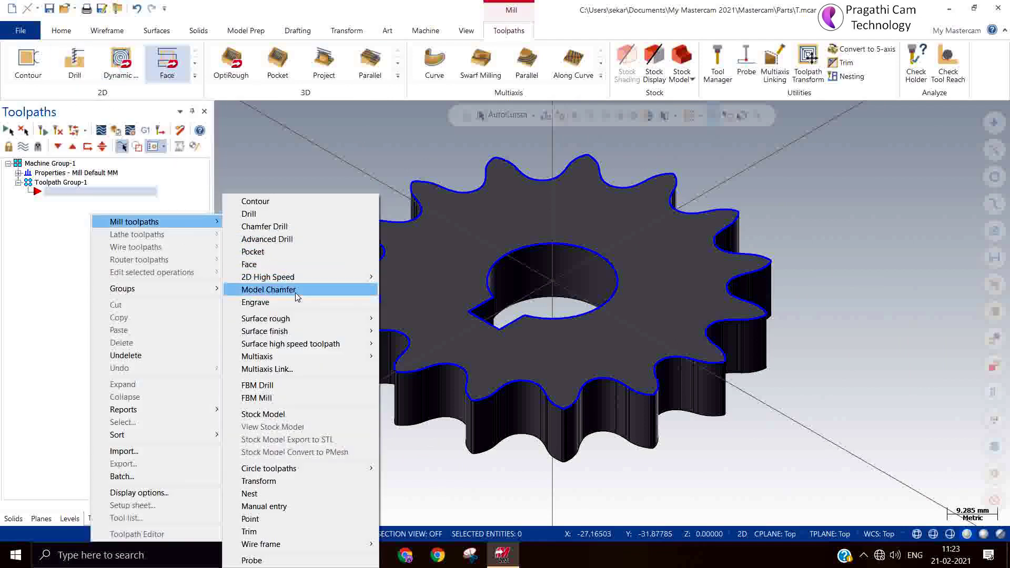
{"action": "mouse_move", "coordinate": [321, 278]}
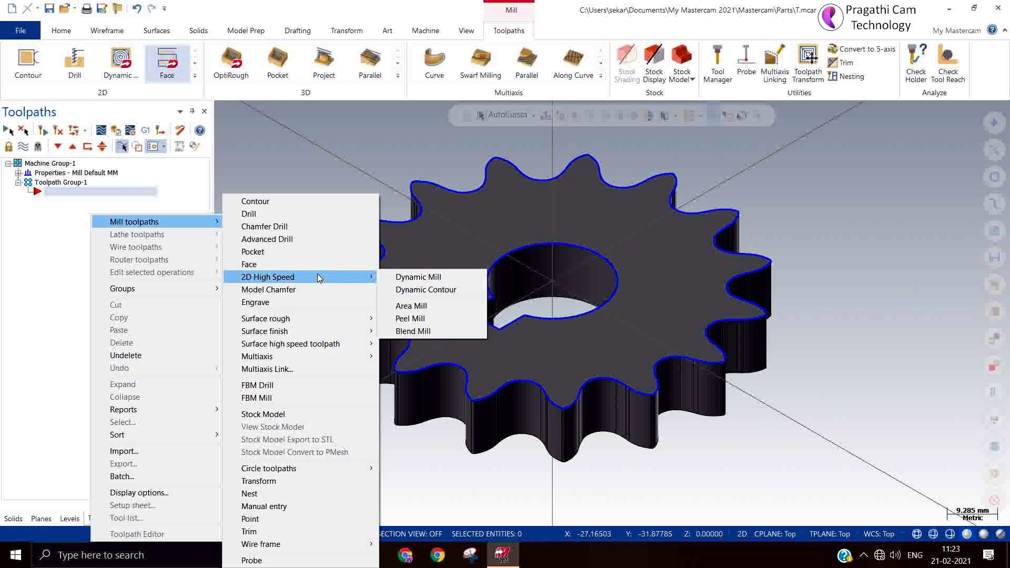
{"action": "left_click", "coordinate": [420, 290]}
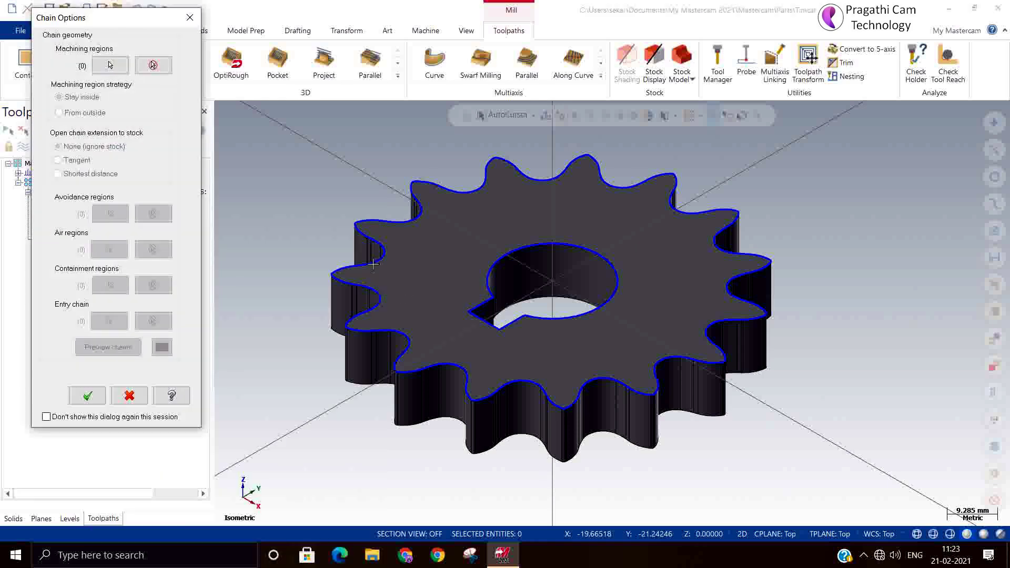
{"action": "left_click", "coordinate": [115, 68]}
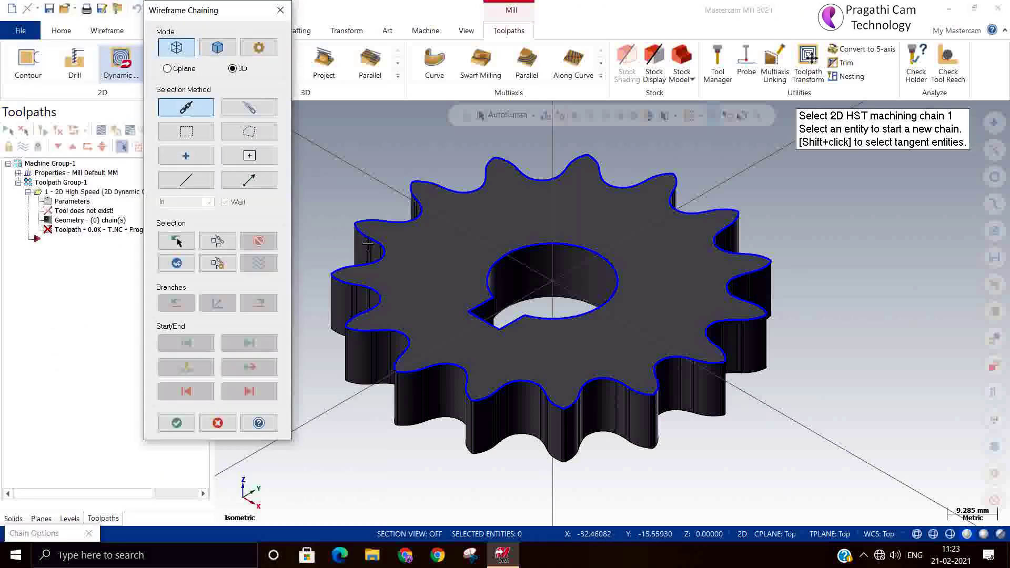
{"action": "left_click", "coordinate": [382, 223]}
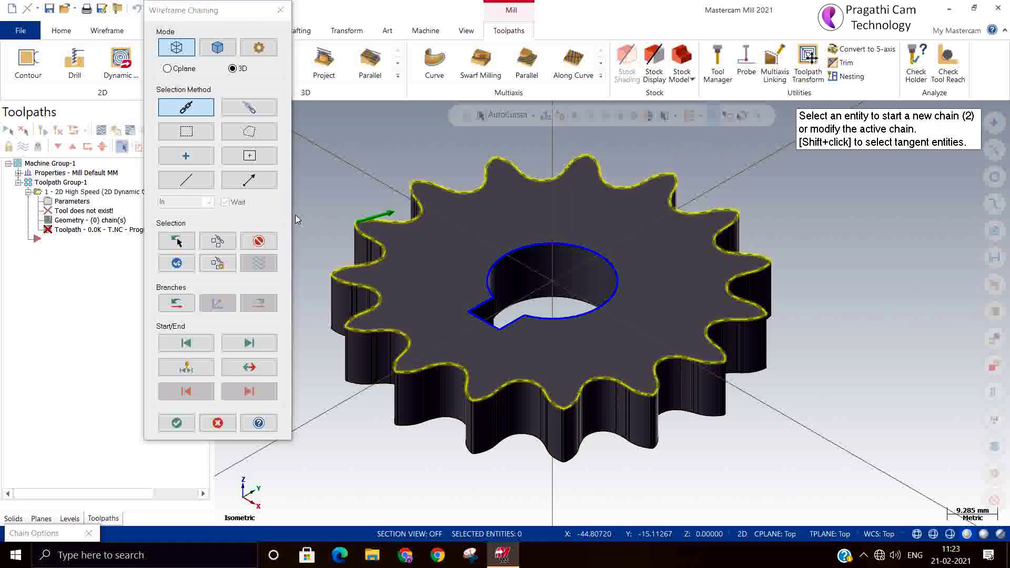
{"action": "left_click", "coordinate": [177, 423]}
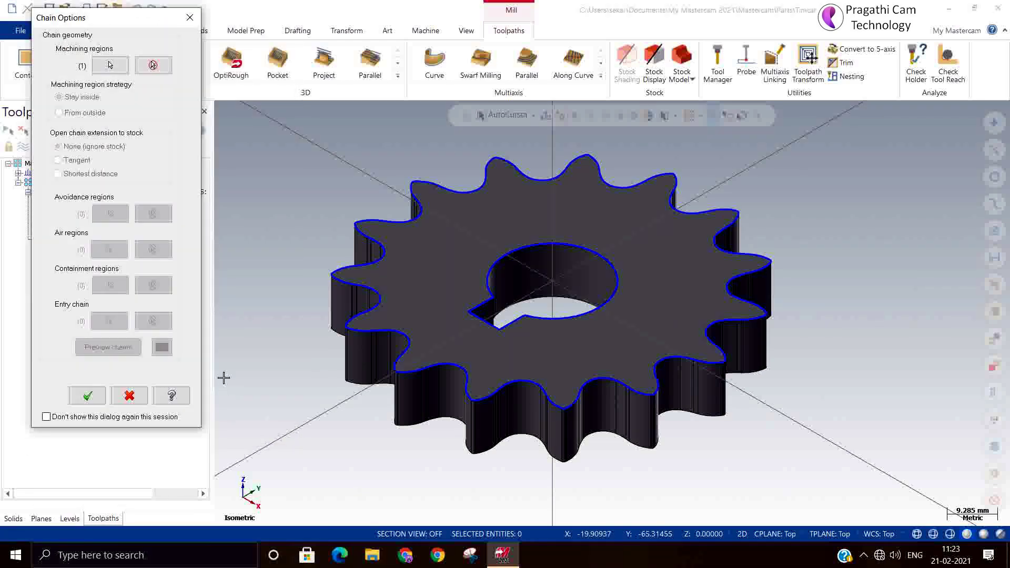
Accept the chained geometry and pick the 5 mm flat end mill from the Mill_mm tool library for the Dynamic Contour toolpath.
{"action": "left_click", "coordinate": [87, 395]}
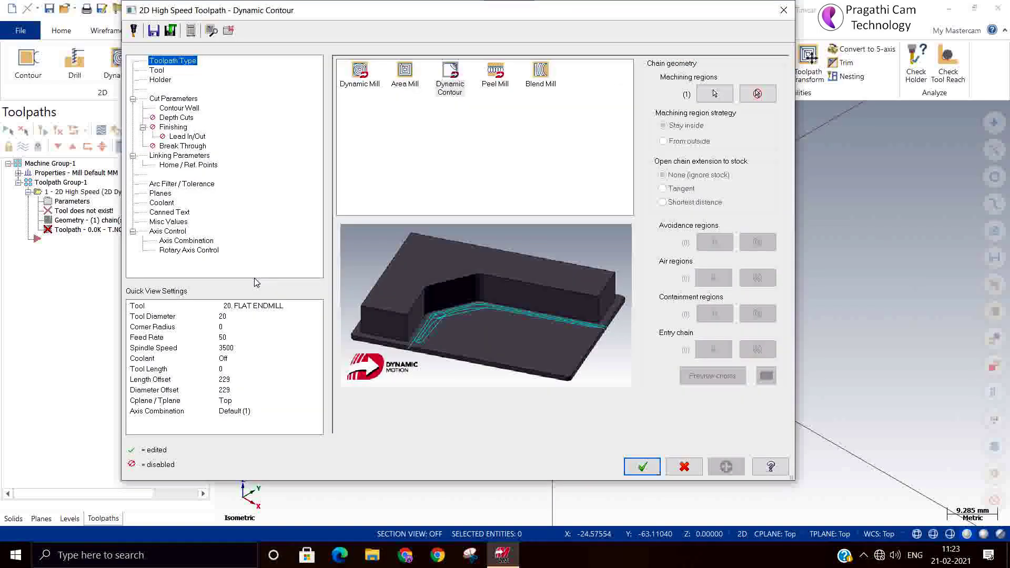
{"action": "left_click", "coordinate": [156, 71]}
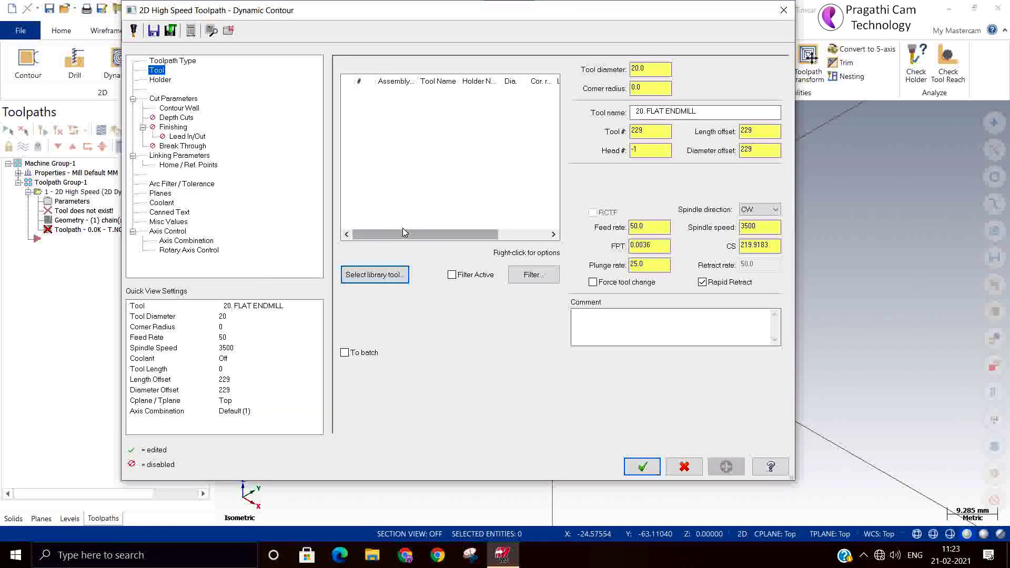
{"action": "left_click", "coordinate": [393, 273]}
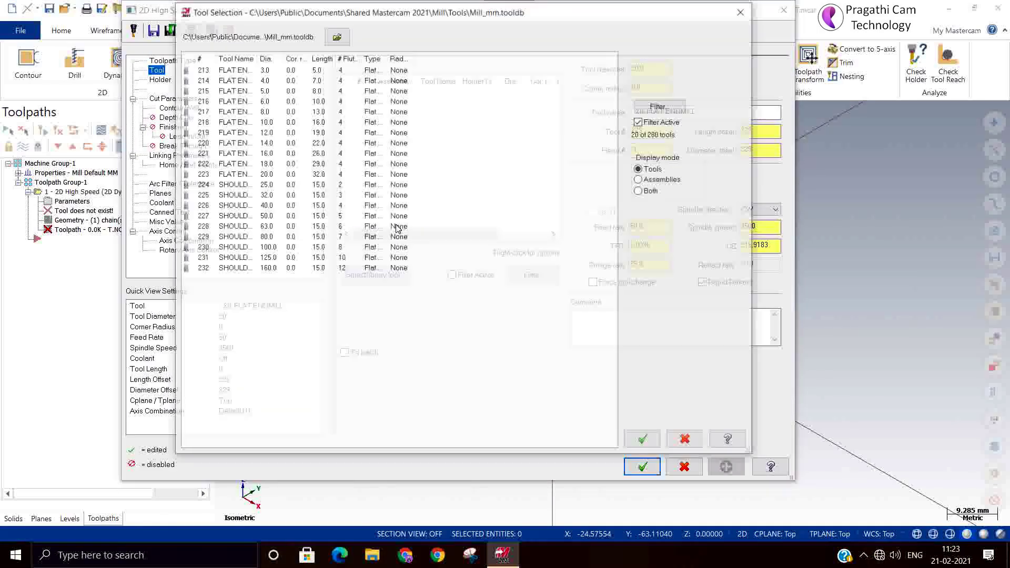
{"action": "left_click", "coordinate": [265, 80]}
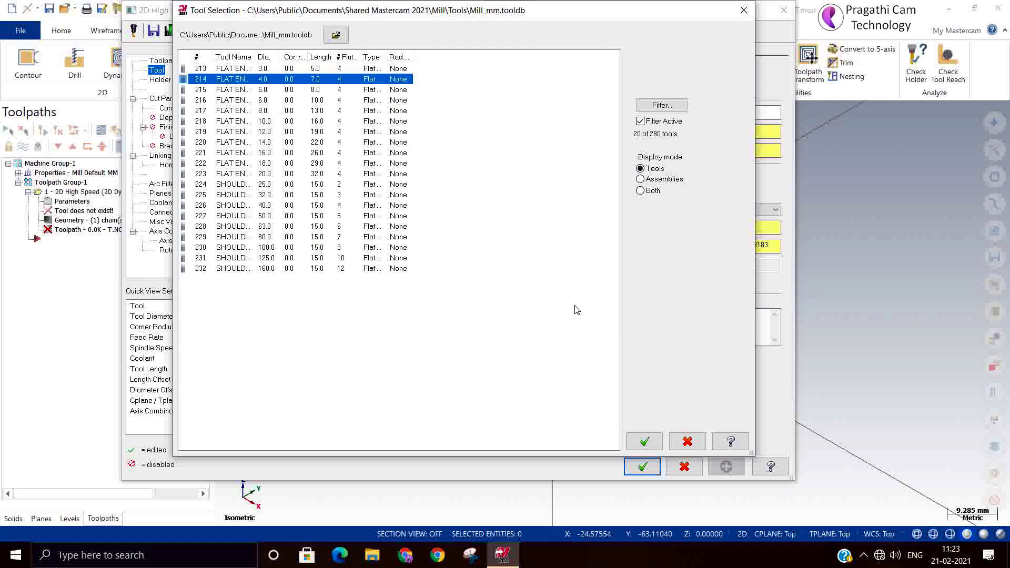
{"action": "left_click", "coordinate": [270, 90]}
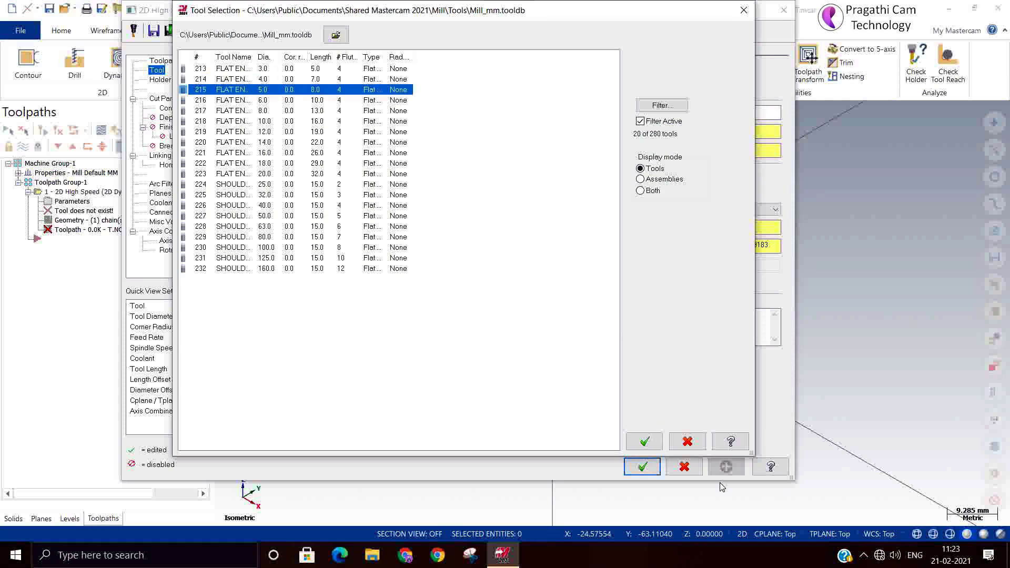
{"action": "left_click", "coordinate": [646, 442]}
Edit the 5 mm flat end mill so its tool number, length offset and diameter offset are all 1.
{"action": "double_click", "coordinate": [382, 94]}
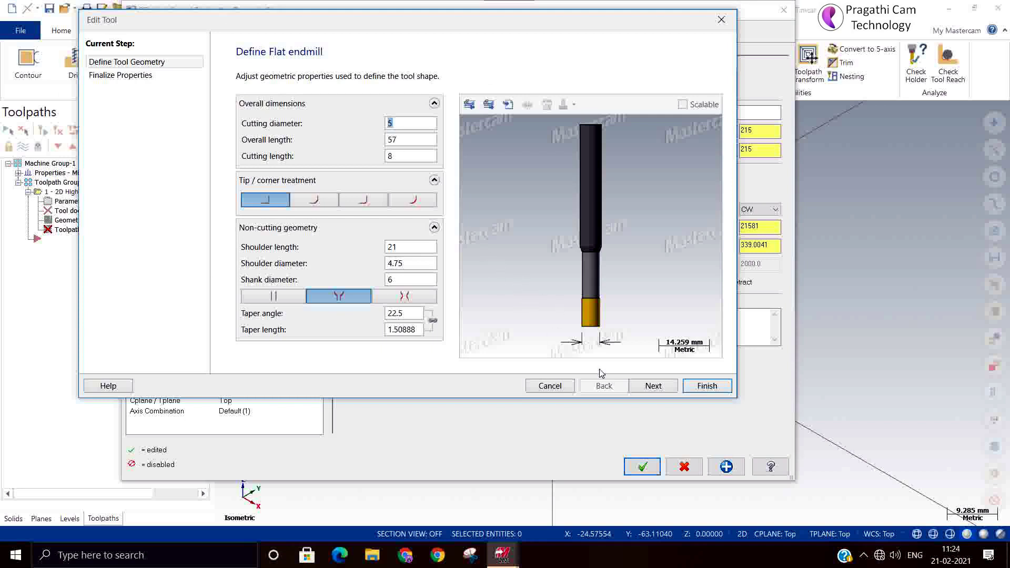
{"action": "left_click", "coordinate": [653, 386]}
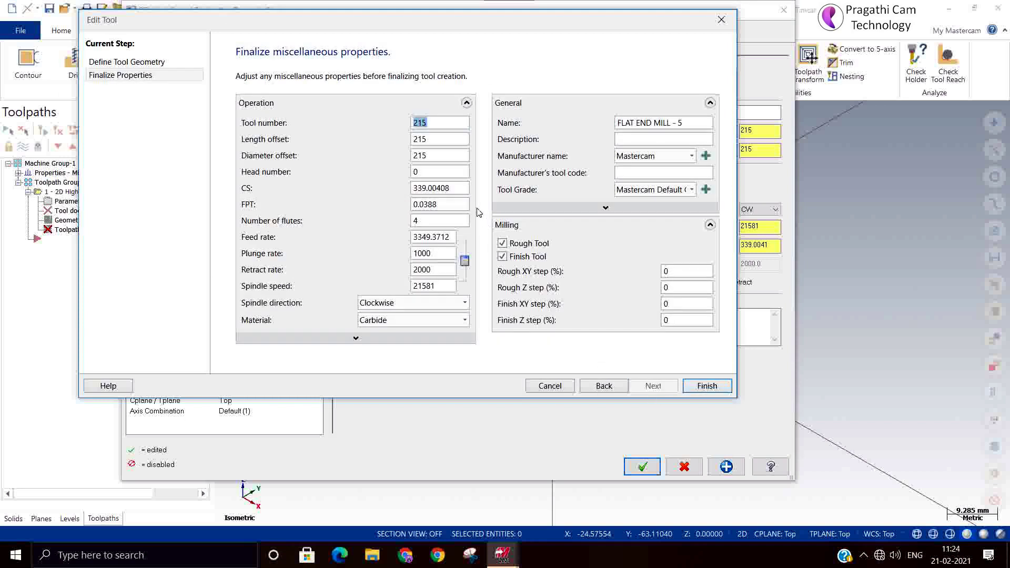
{"action": "left_click", "coordinate": [707, 386]}
Set the 5 mm end mill's plunge rate to 1000 and its feed rate to 3000.
{"action": "double_click", "coordinate": [773, 246]}
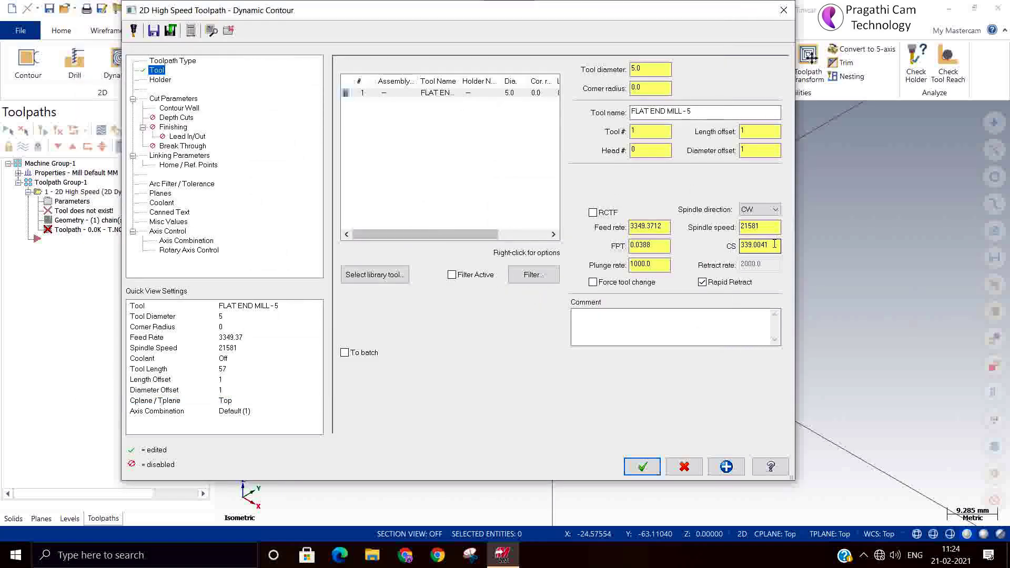
{"action": "left_click", "coordinate": [764, 226]}
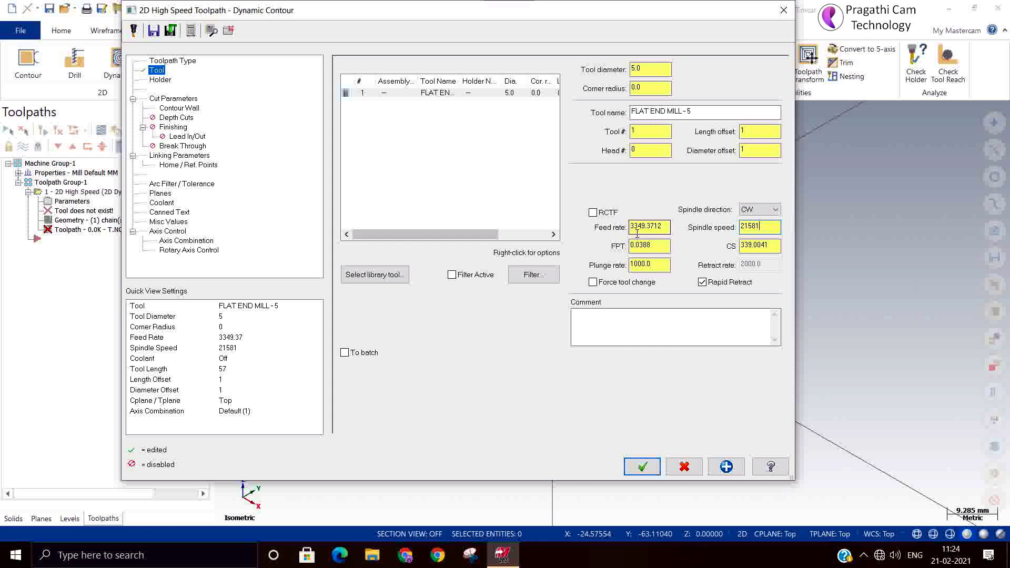
{"action": "key", "text": "Tab"}
{"action": "key", "text": "Tab"}
{"action": "key", "text": "Tab"}
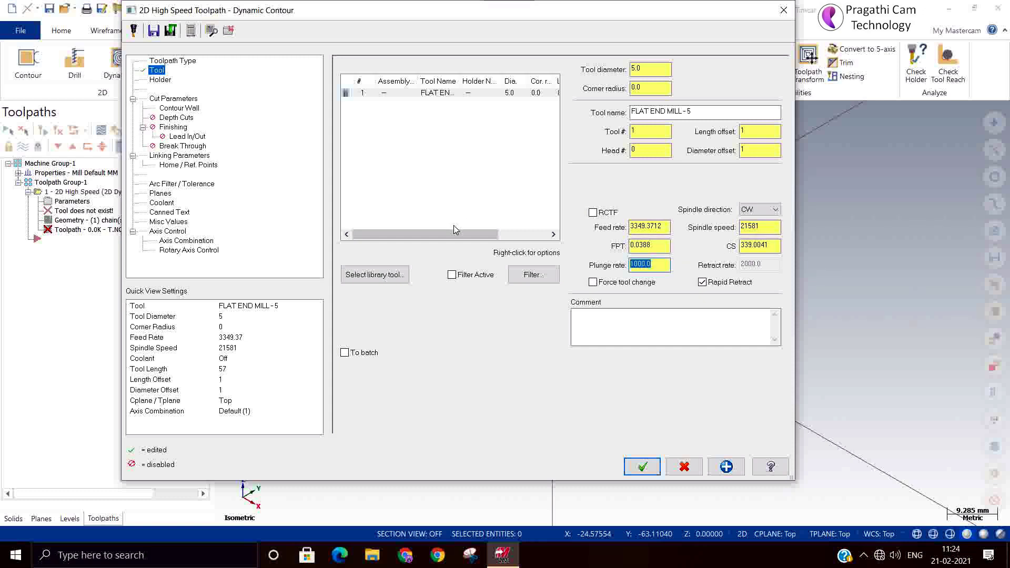
{"action": "type", "text": "100"}
{"action": "left_click", "coordinate": [653, 246]}
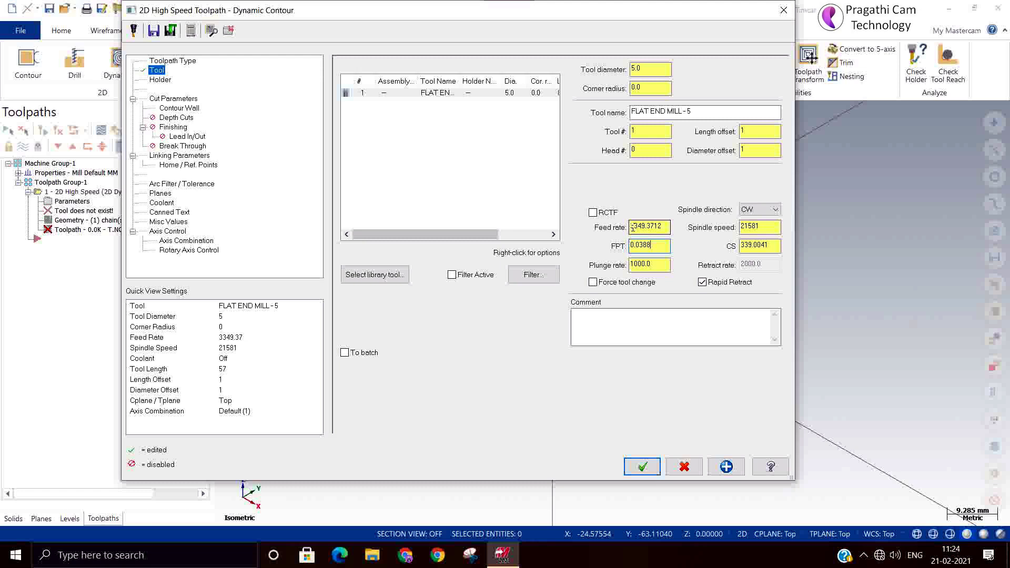
{"action": "double_click", "coordinate": [667, 226]}
{"action": "type", "text": "3000"}
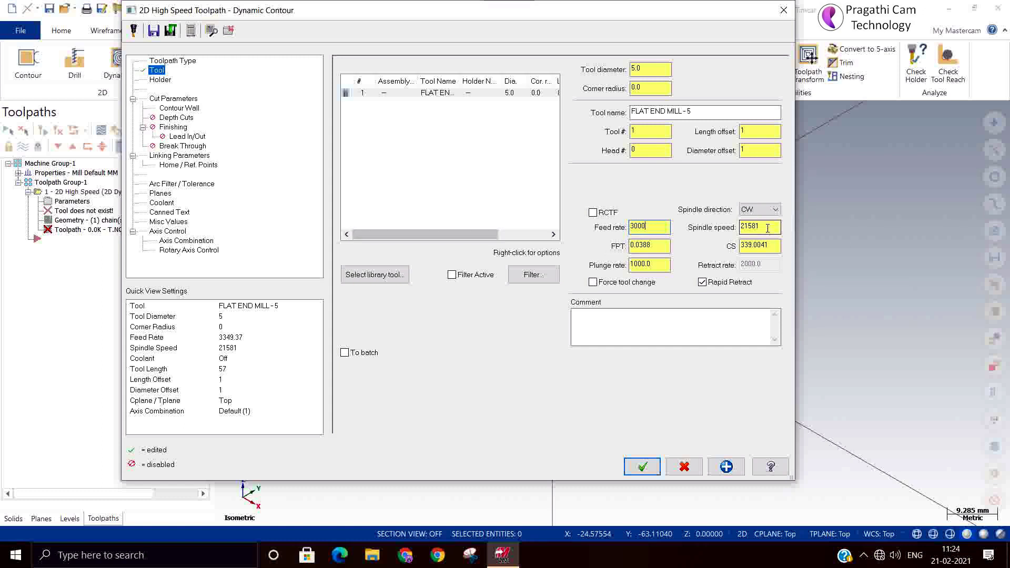
Set the end mill's spindle speed to 16000.
{"action": "left_click", "coordinate": [774, 245]}
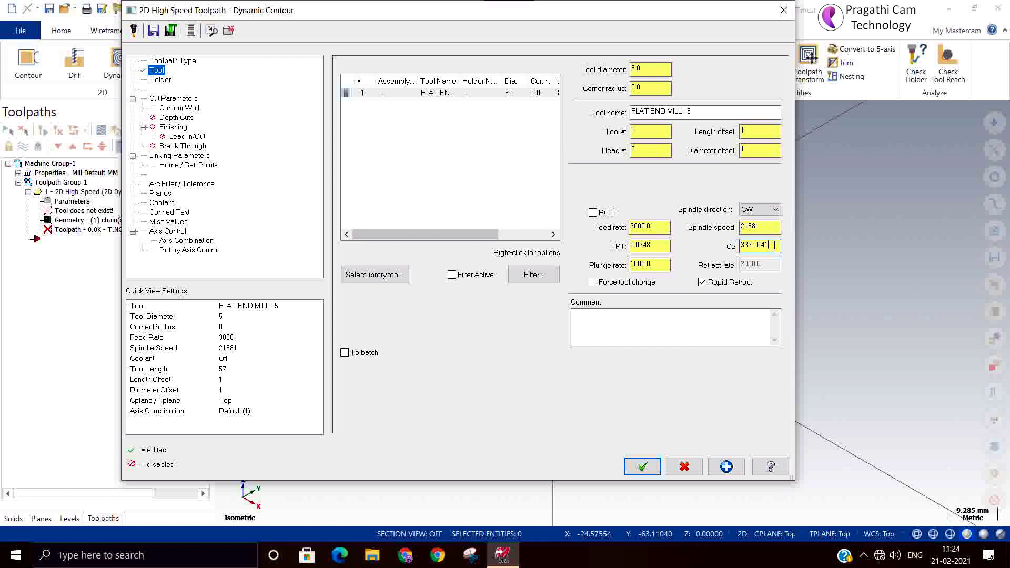
{"action": "double_click", "coordinate": [767, 230]}
{"action": "type", "text": "16000"}
{"action": "left_click", "coordinate": [763, 244]}
In the cut parameters, set the approach distance to 15 and the stepover to 10% (0.5 mm).
{"action": "left_click", "coordinate": [176, 99]}
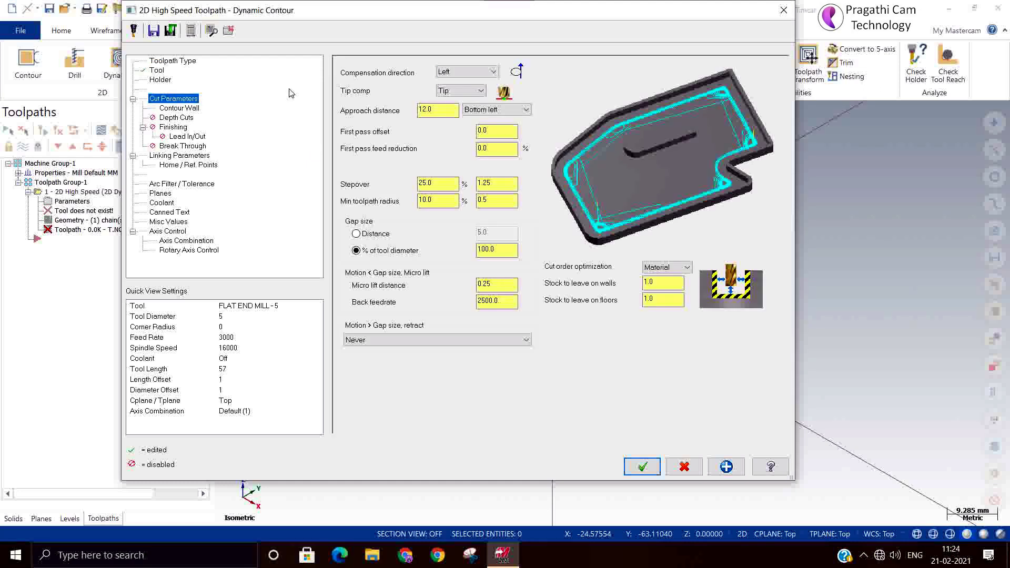
{"action": "left_click", "coordinate": [443, 107]}
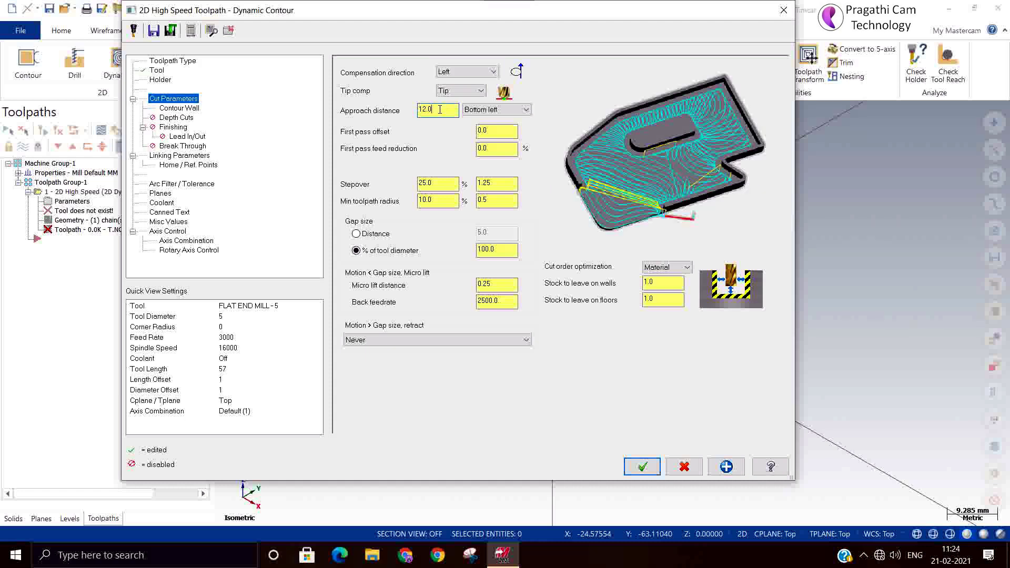
{"action": "left_click_drag", "start_coordinate": [441, 109], "coordinate": [348, 116]}
{"action": "type", "text": "15"}
{"action": "left_click_drag", "start_coordinate": [452, 183], "coordinate": [345, 184]}
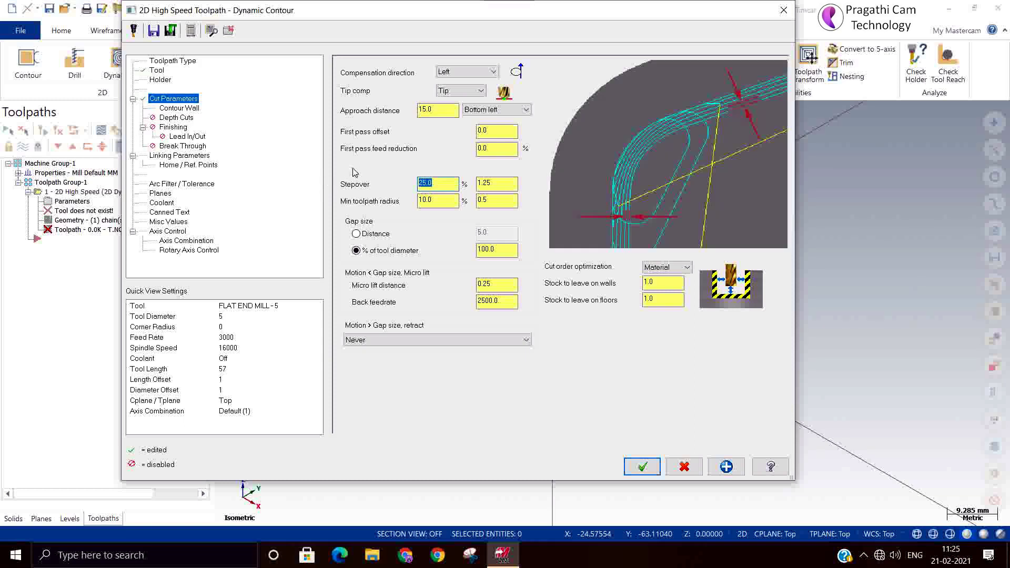
{"action": "type", "text": "10"}
{"action": "double_click", "coordinate": [512, 183]}
{"action": "type", "text": "0.5"}
{"action": "left_click", "coordinate": [511, 255]}
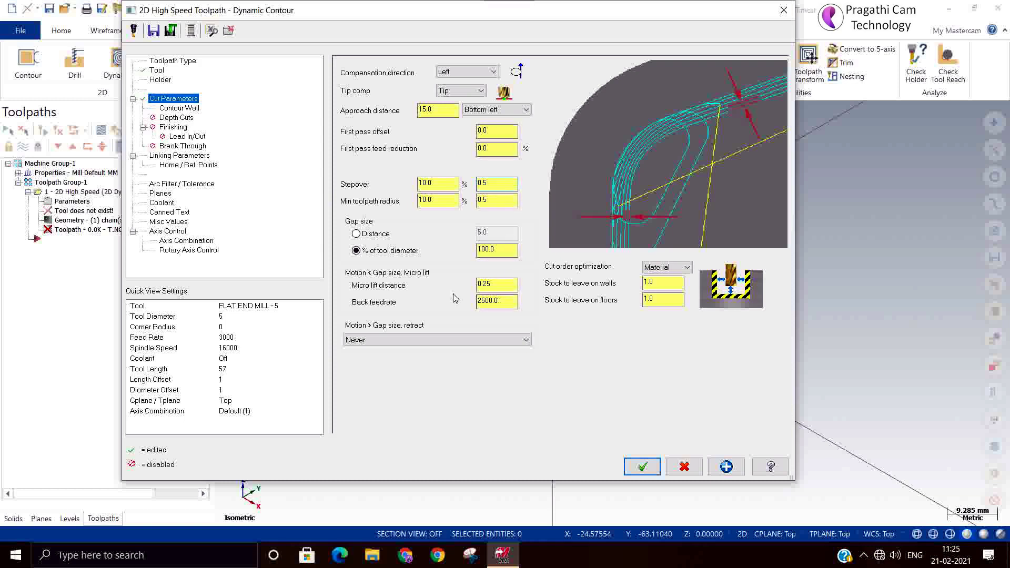
Set the stock to leave on both walls and floors to 0.
{"action": "left_click_drag", "start_coordinate": [663, 284], "coordinate": [534, 278]}
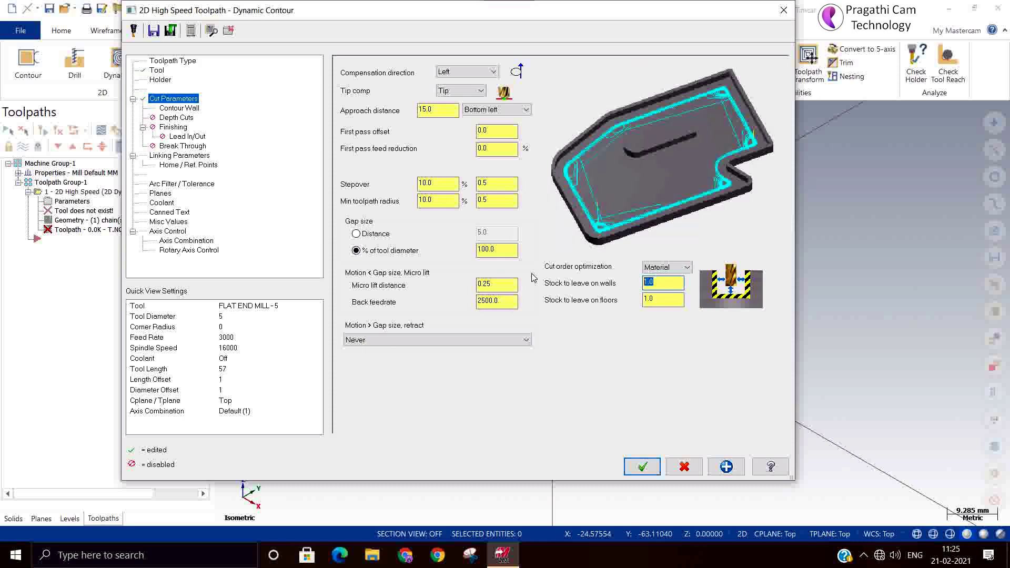
{"action": "type", "text": "0"}
{"action": "left_click_drag", "start_coordinate": [668, 300], "coordinate": [551, 302]}
{"action": "type", "text": "0"}
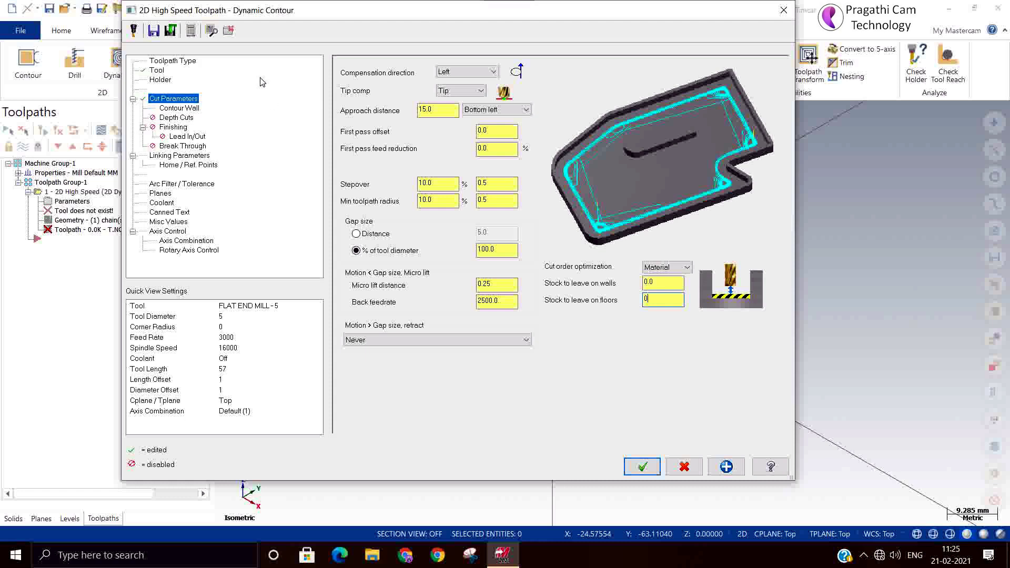
Define the contour wall with a stock-shaping tool radius of 5, a minimum toolpath radius of 2 and a stock thickness of 5.
{"action": "left_click", "coordinate": [190, 110]}
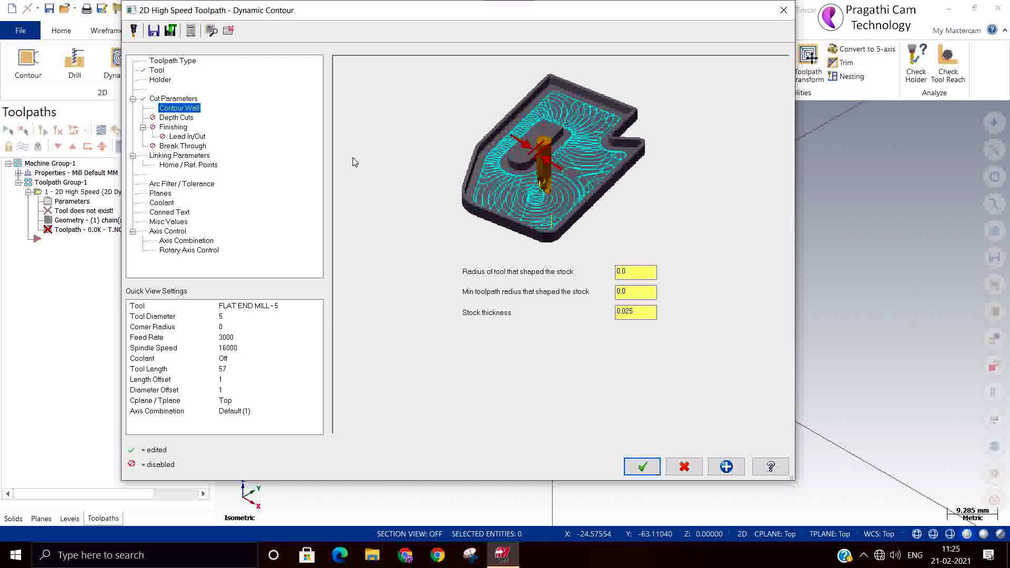
{"action": "double_click", "coordinate": [622, 271]}
{"action": "type", "text": "10"}
{"action": "key", "text": "Tab"}
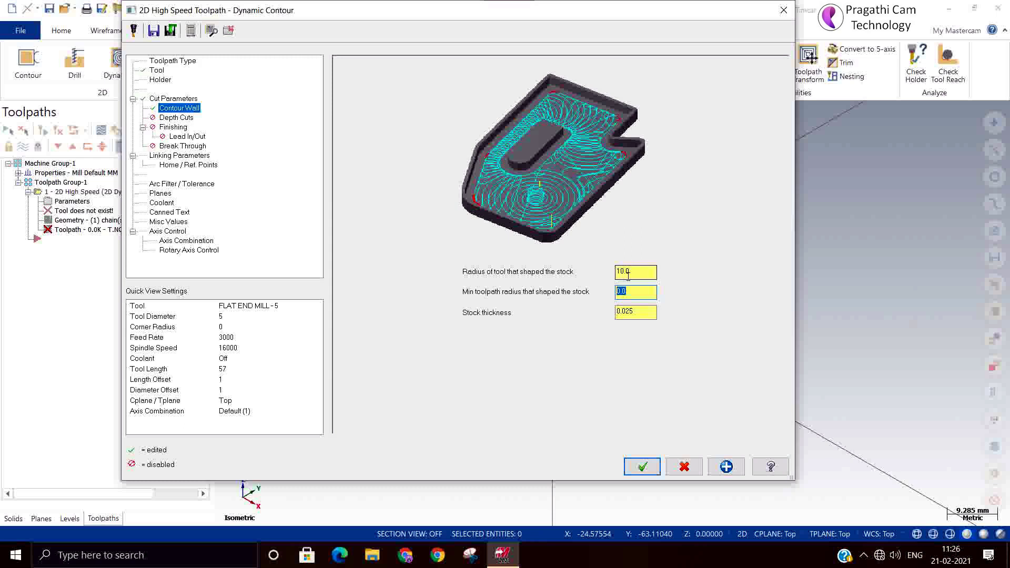
{"action": "left_click", "coordinate": [647, 273]}
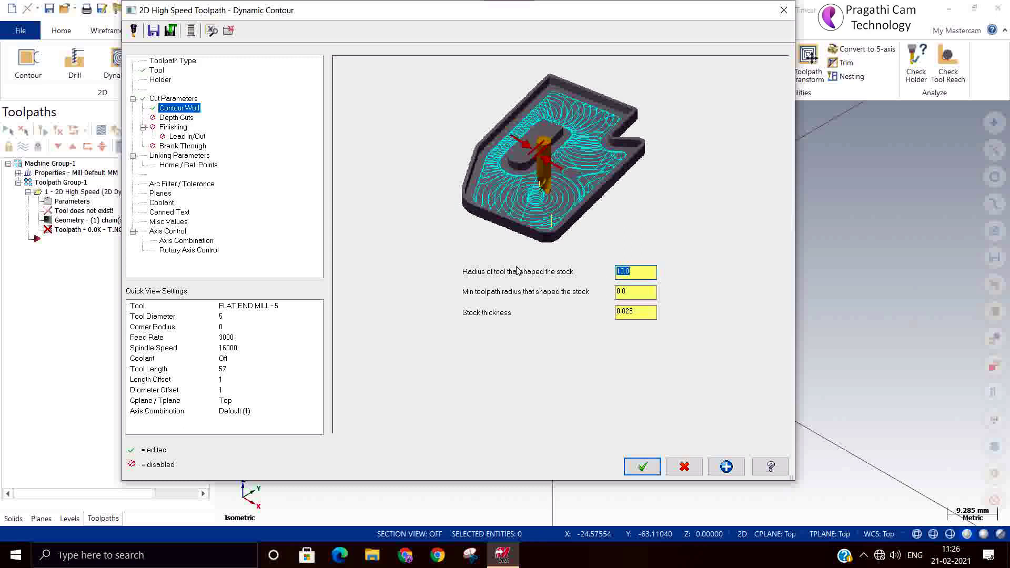
{"action": "type", "text": "5"}
{"action": "key", "text": "Tab"}
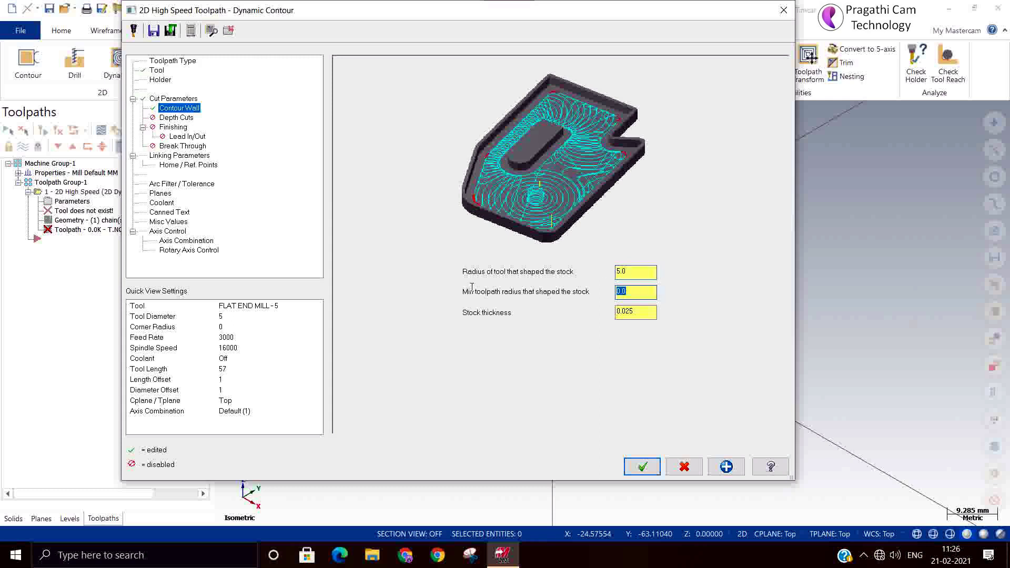
{"action": "type", "text": "2"}
{"action": "key", "text": "Tab"}
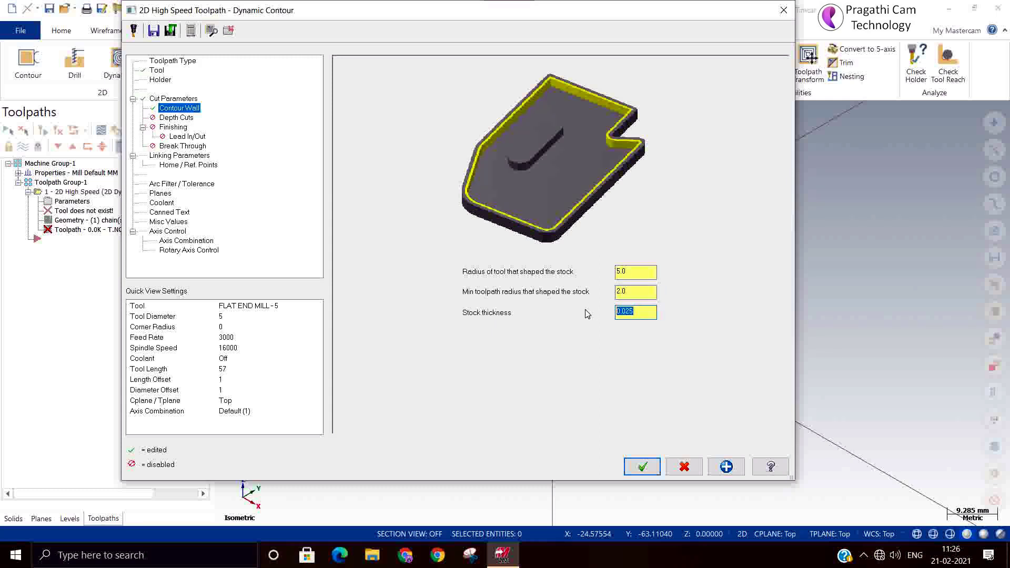
{"action": "type", "text": "5"}
Enable one finish pass with a spacing of 0.2 mm, leaving depth cuts off.
{"action": "left_click", "coordinate": [180, 120]}
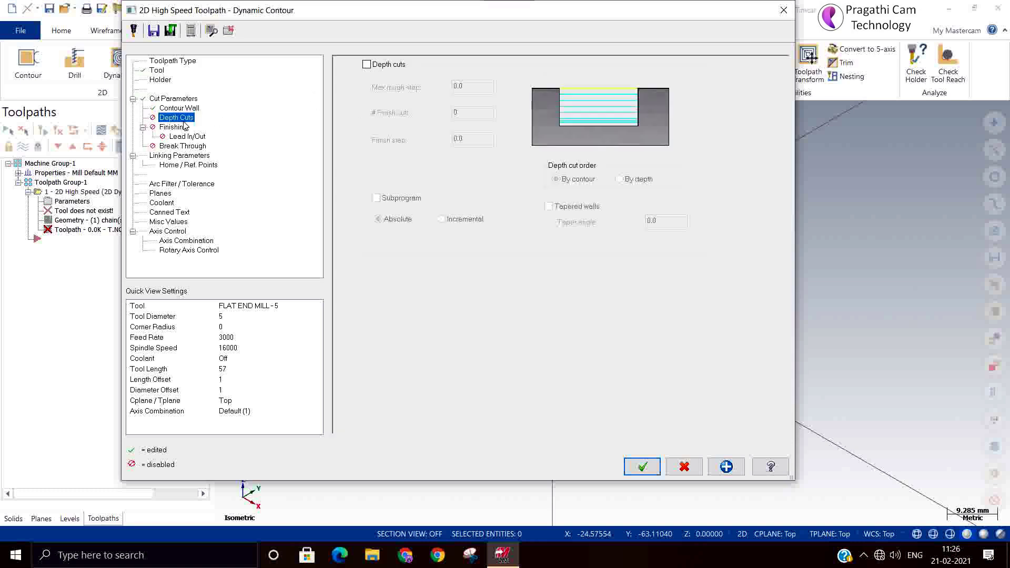
{"action": "left_click", "coordinate": [174, 128]}
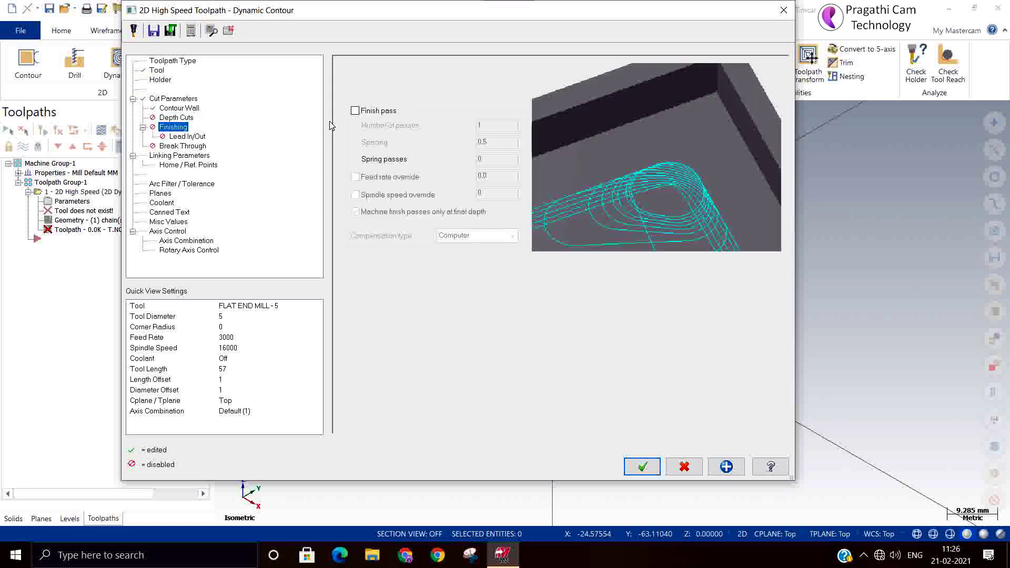
{"action": "left_click", "coordinate": [356, 110]}
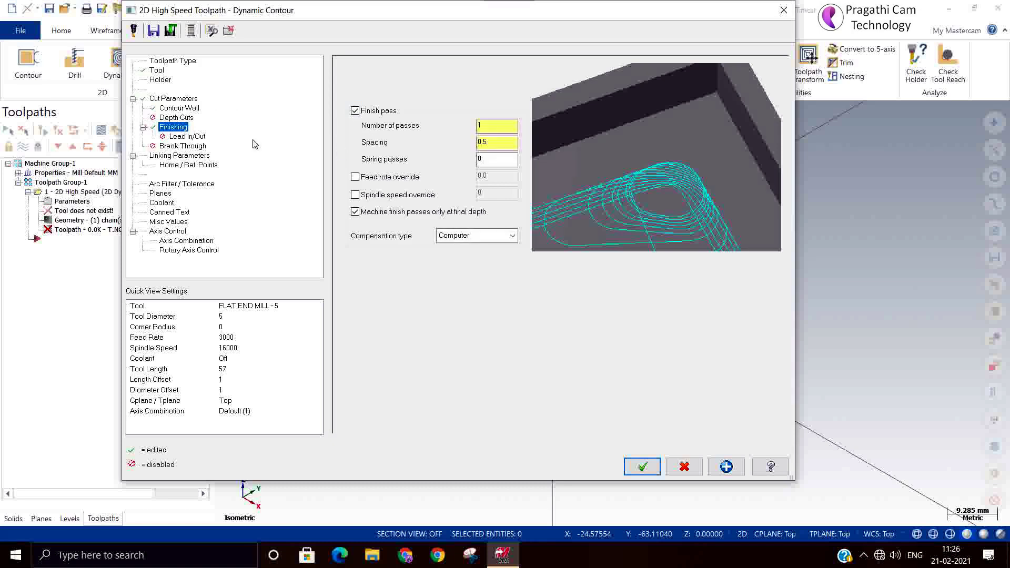
{"action": "left_click_drag", "start_coordinate": [497, 142], "coordinate": [467, 143]}
{"action": "type", "text": "0.2"}
Pick the bottom of a sprocket tooth as the absolute depth reference in the linking parameters, and set the depth to -12.5.
{"action": "left_click", "coordinate": [185, 137]}
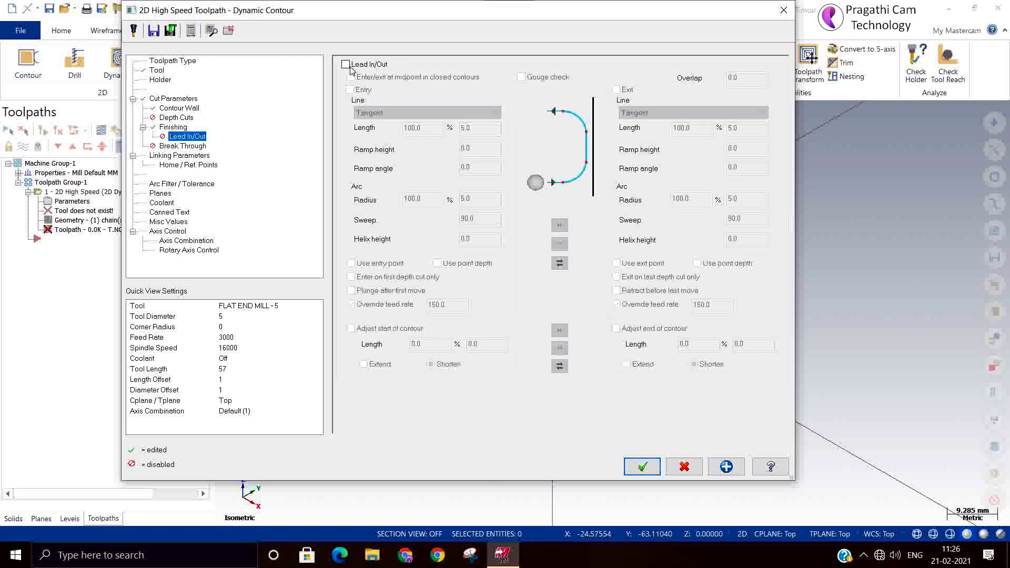
{"action": "left_click", "coordinate": [185, 157]}
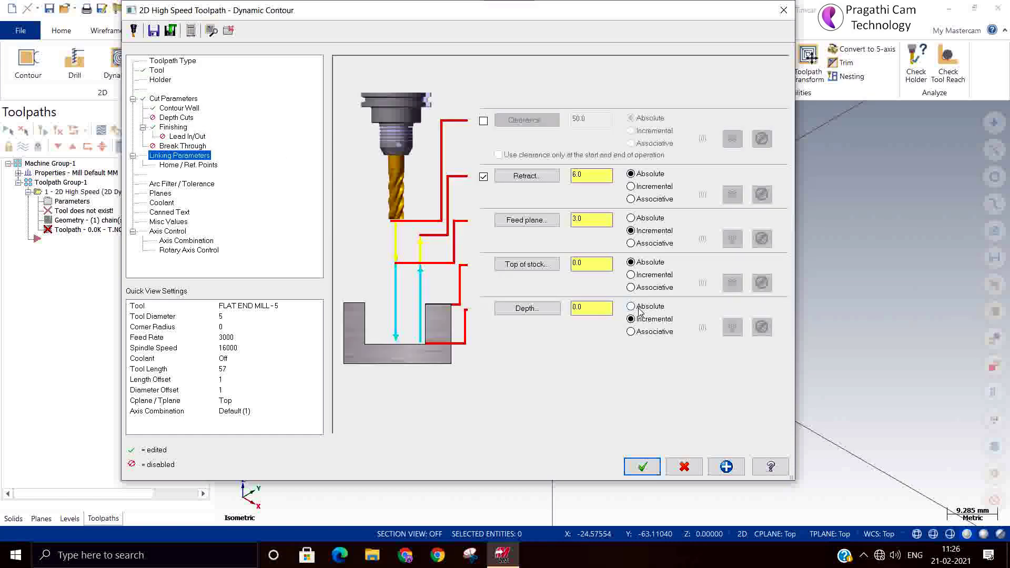
{"action": "left_click", "coordinate": [530, 309]}
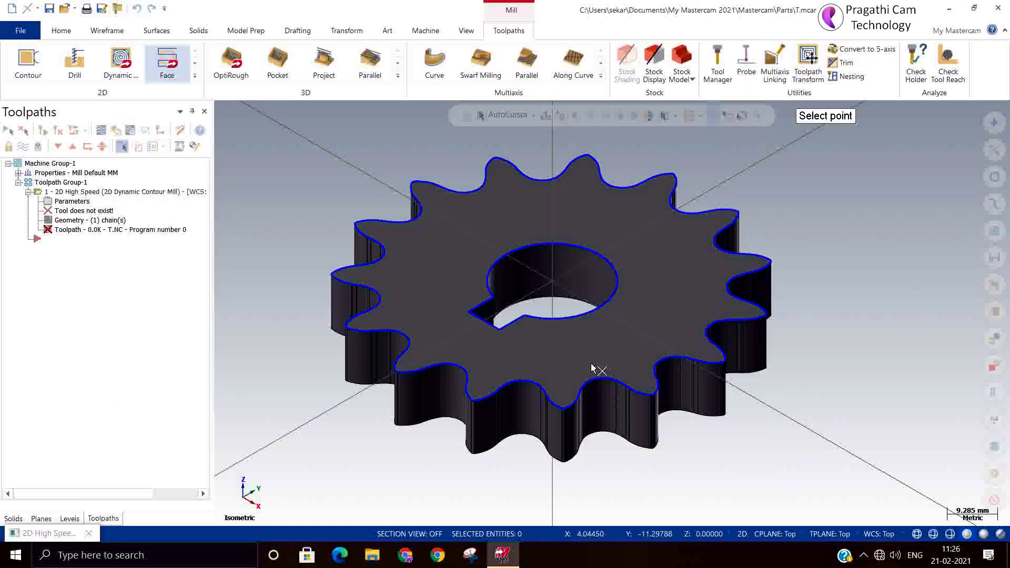
{"action": "left_click", "coordinate": [561, 461]}
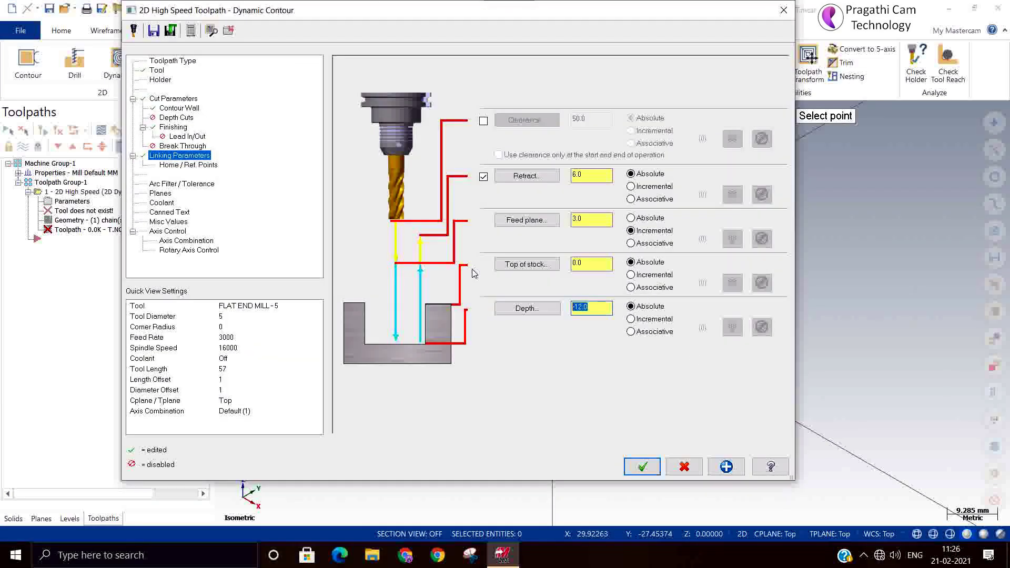
{"action": "type", "text": "-12.5"}
Turn flood coolant on and generate the Dynamic Contour toolpath around the sprocket teeth.
{"action": "left_click", "coordinate": [174, 99]}
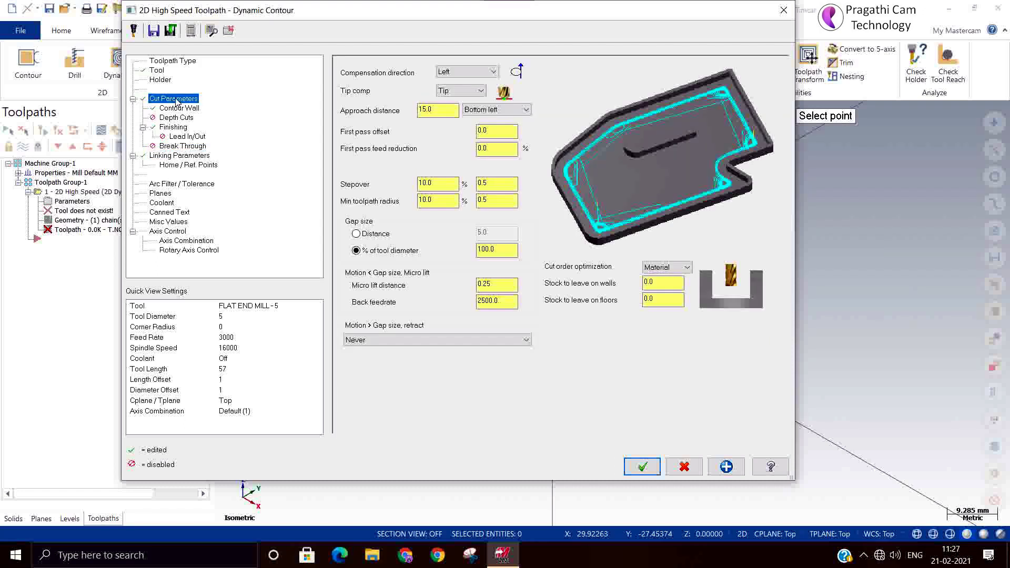
{"action": "left_click", "coordinate": [166, 204]}
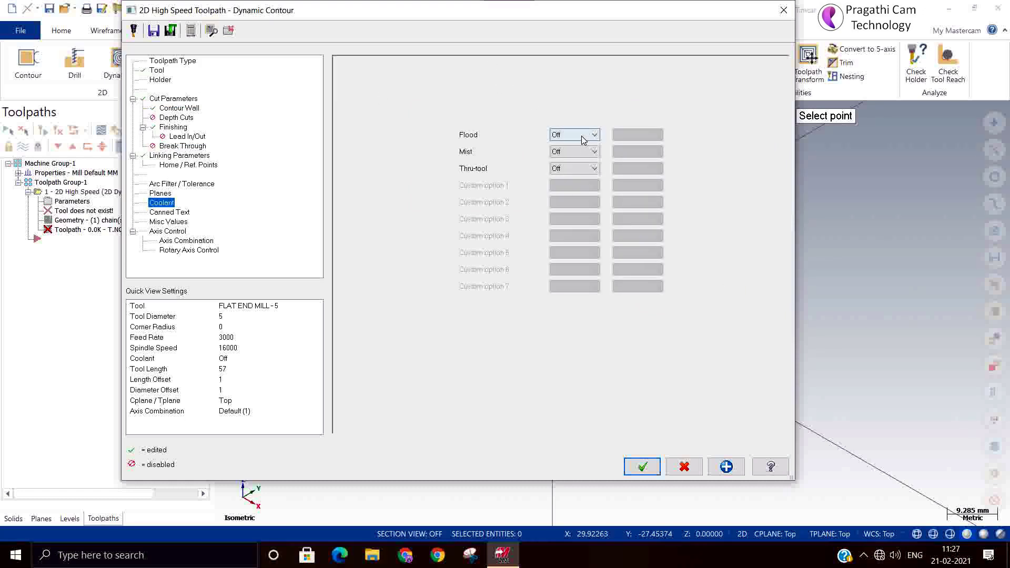
{"action": "left_click", "coordinate": [582, 137]}
{"action": "left_click", "coordinate": [566, 150]}
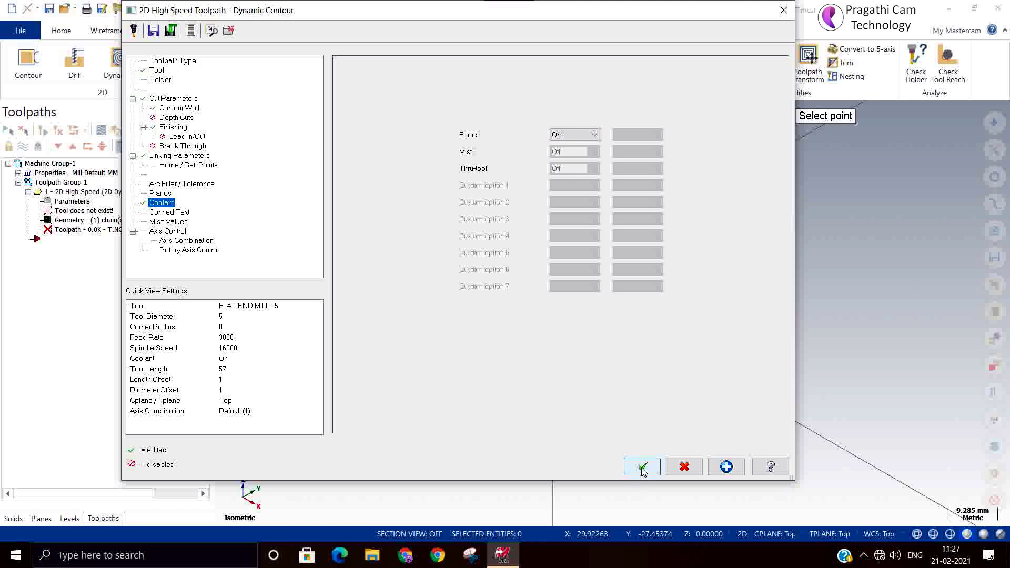
{"action": "left_click", "coordinate": [642, 467]}
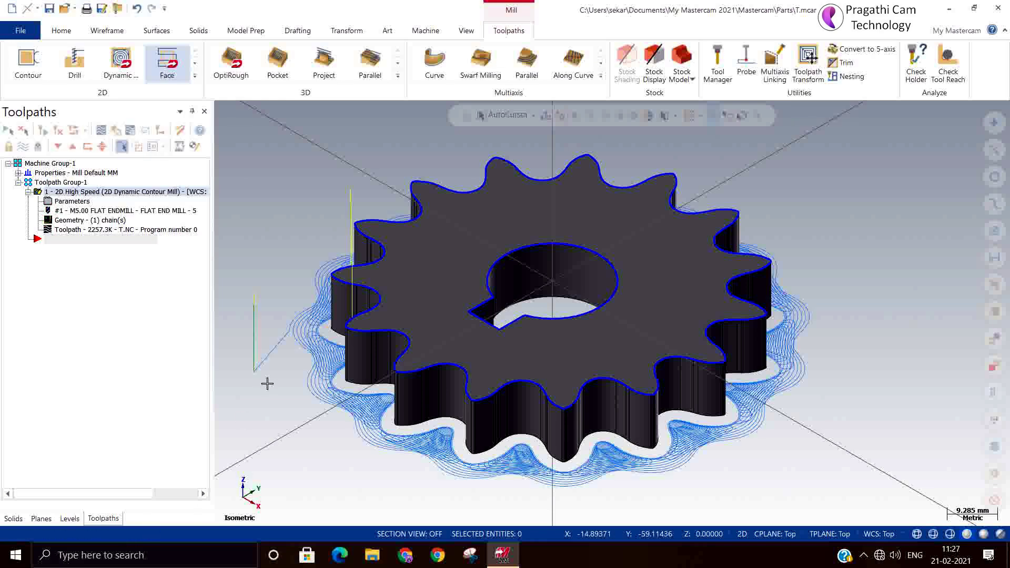
Backplot the Dynamic Contour toolpath around the sprocket teeth at an adjusted playback speed.
{"action": "middle_click_drag", "start_coordinate": [266, 383], "coordinate": [261, 433]}
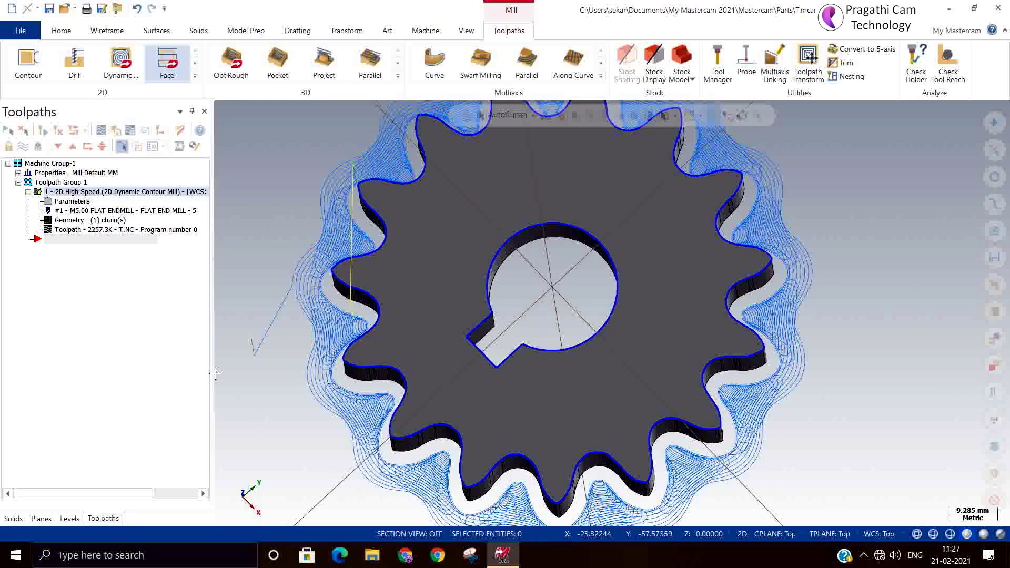
{"action": "left_click", "coordinate": [101, 130]}
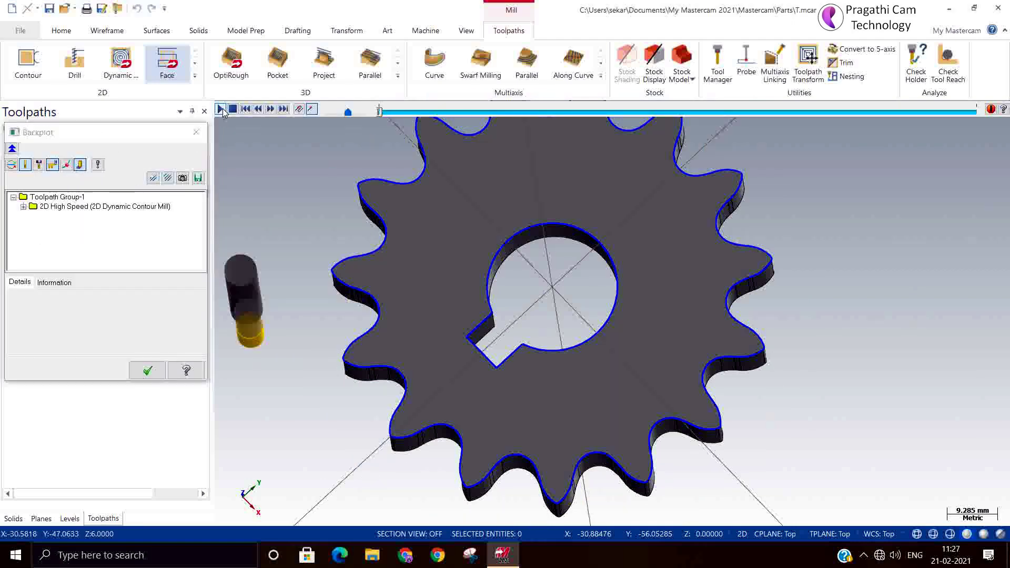
{"action": "left_click", "coordinate": [220, 109]}
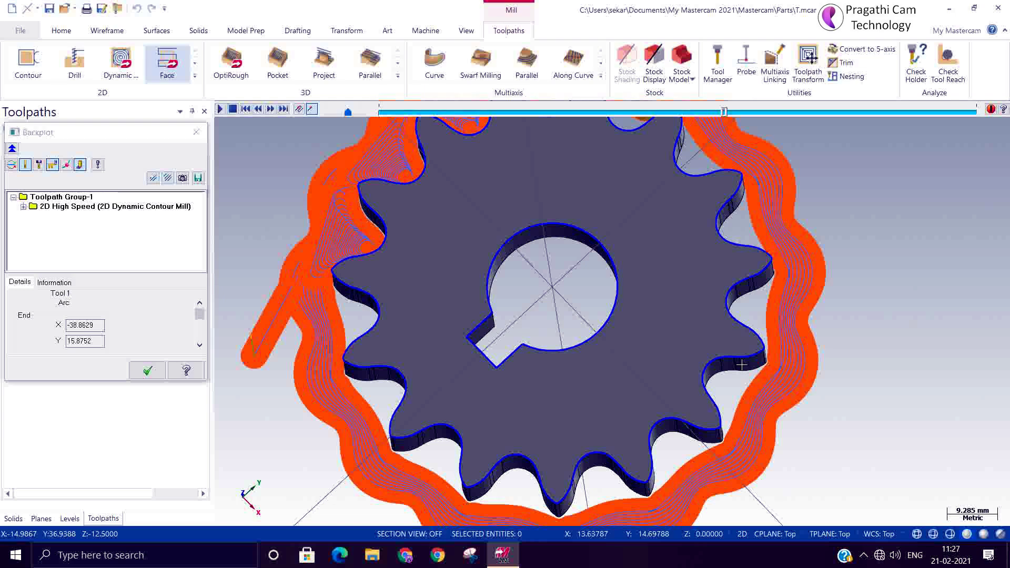
{"action": "scroll", "coordinate": [742, 358], "scroll_direction": "down", "scroll_amount": 3}
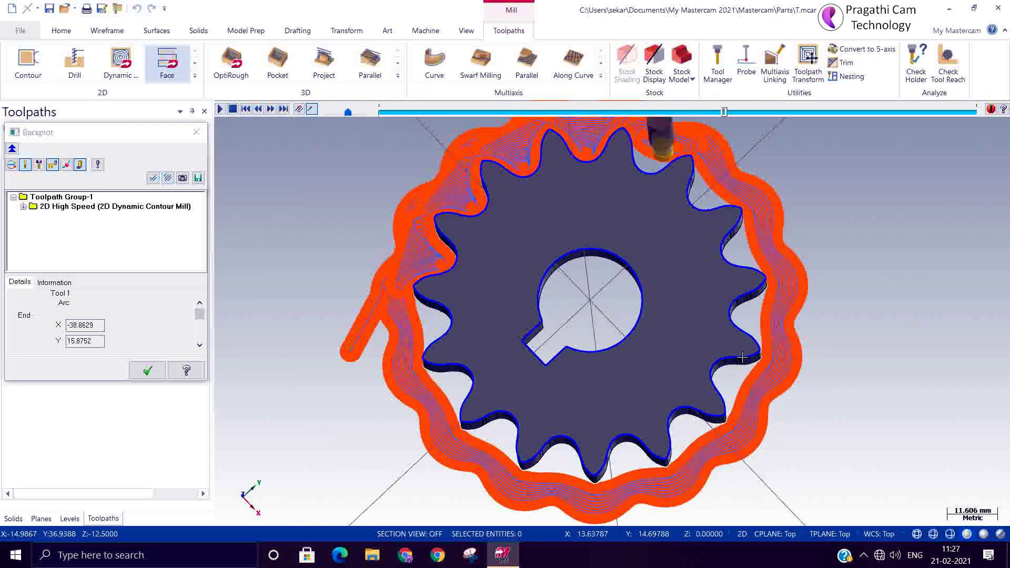
{"action": "scroll", "coordinate": [742, 357], "scroll_direction": "down", "scroll_amount": 1}
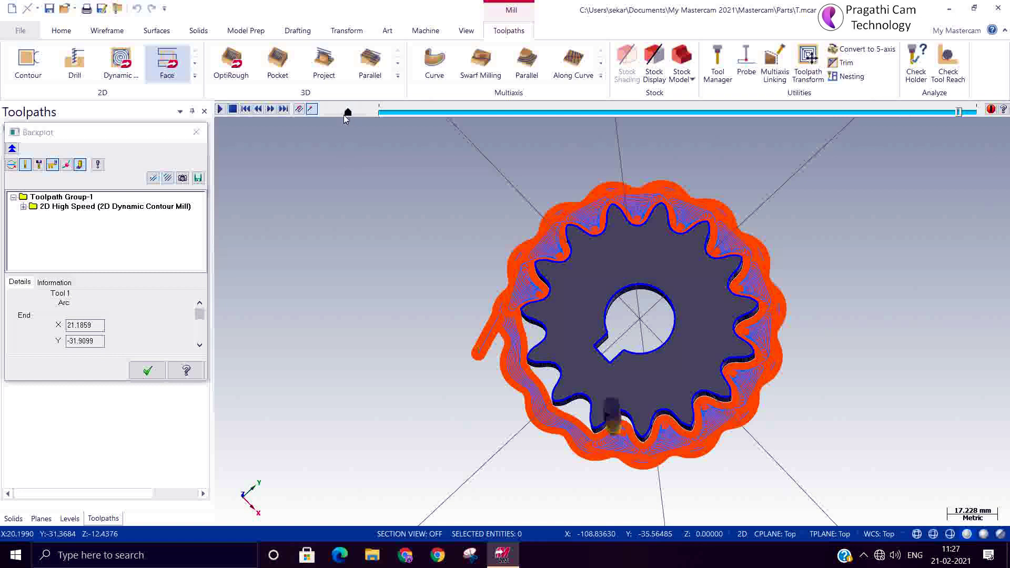
{"action": "left_click", "coordinate": [335, 115]}
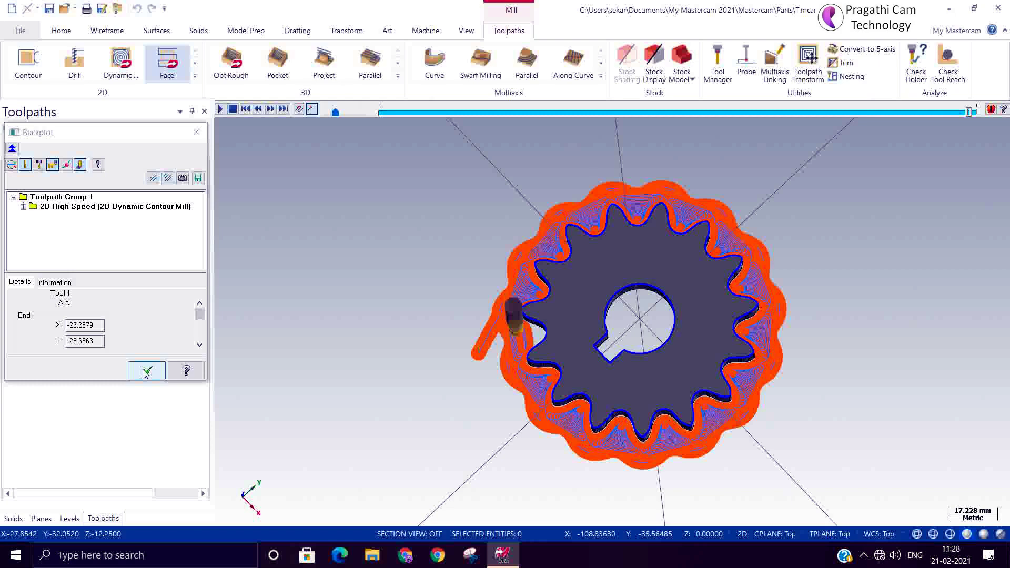
{"action": "left_click", "coordinate": [146, 372]}
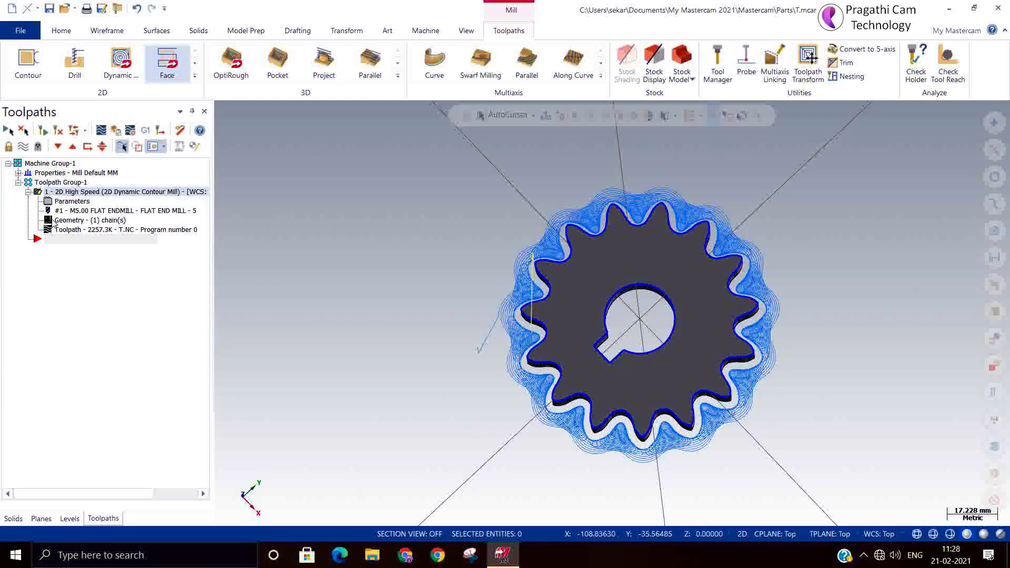
Open the machine group's stock setup and choose a cylindrical stock shape along the Z axis.
{"action": "left_click", "coordinate": [18, 173]}
{"action": "double_click", "coordinate": [56, 202]}
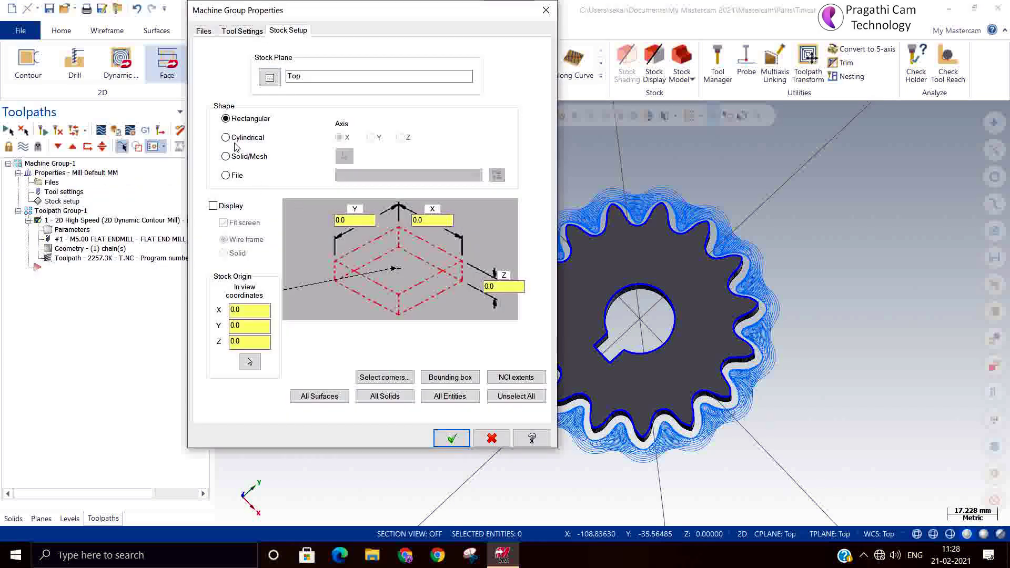
{"action": "left_click", "coordinate": [235, 140]}
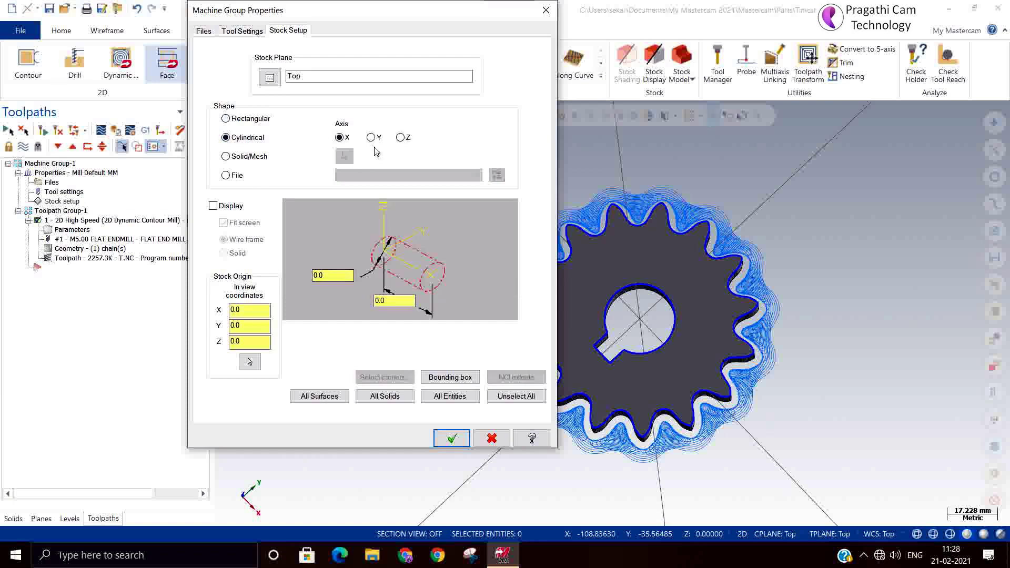
{"action": "left_click", "coordinate": [400, 137]}
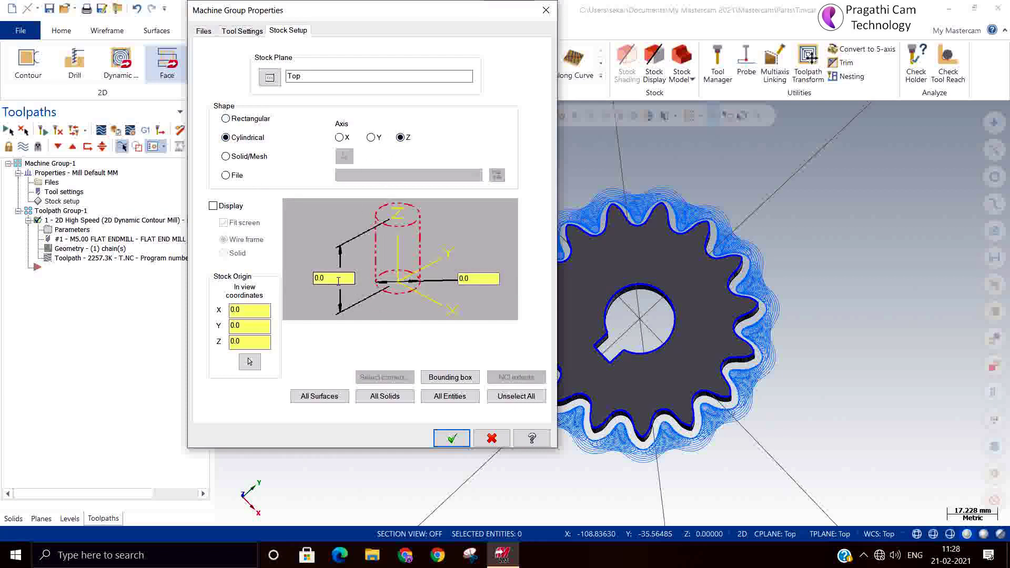
Size the cylindrical stock with a bounding box around the selected sprocket solid.
{"action": "left_click", "coordinate": [477, 278]}
{"action": "left_click", "coordinate": [351, 278]}
{"action": "type", "text": "12"}
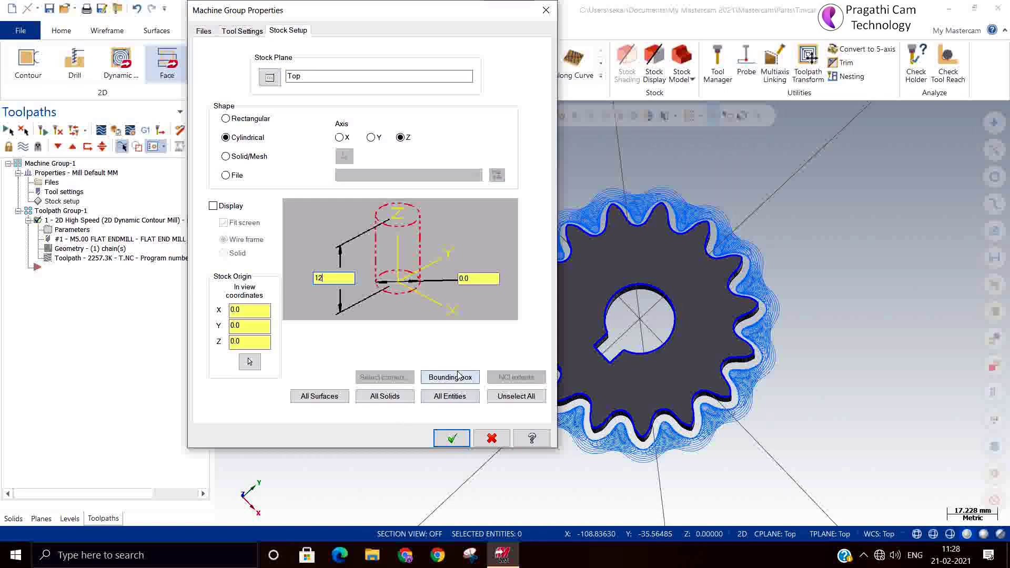
{"action": "type", "text": "0"}
{"action": "key", "text": "Return"}
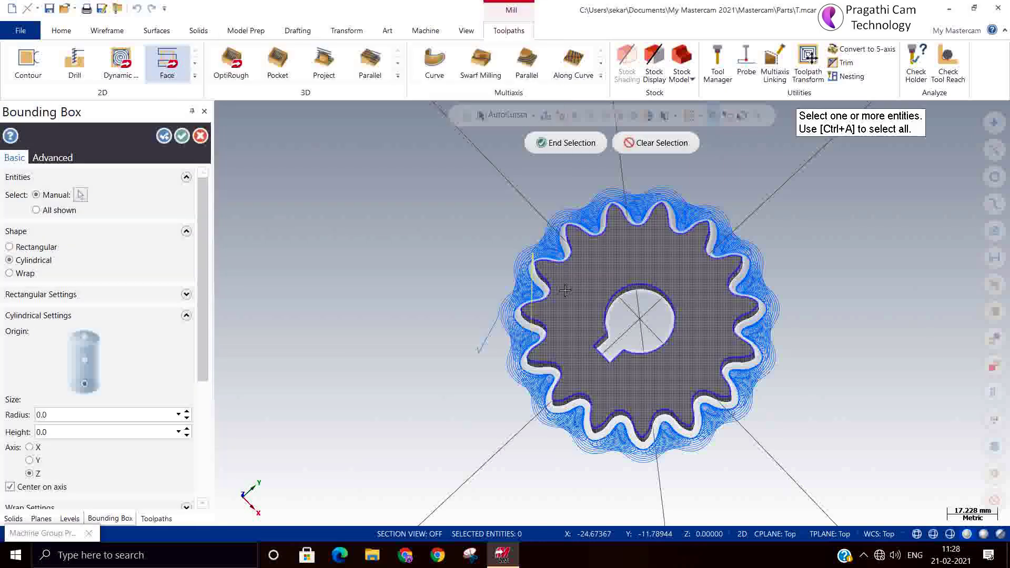
{"action": "left_click", "coordinate": [569, 143]}
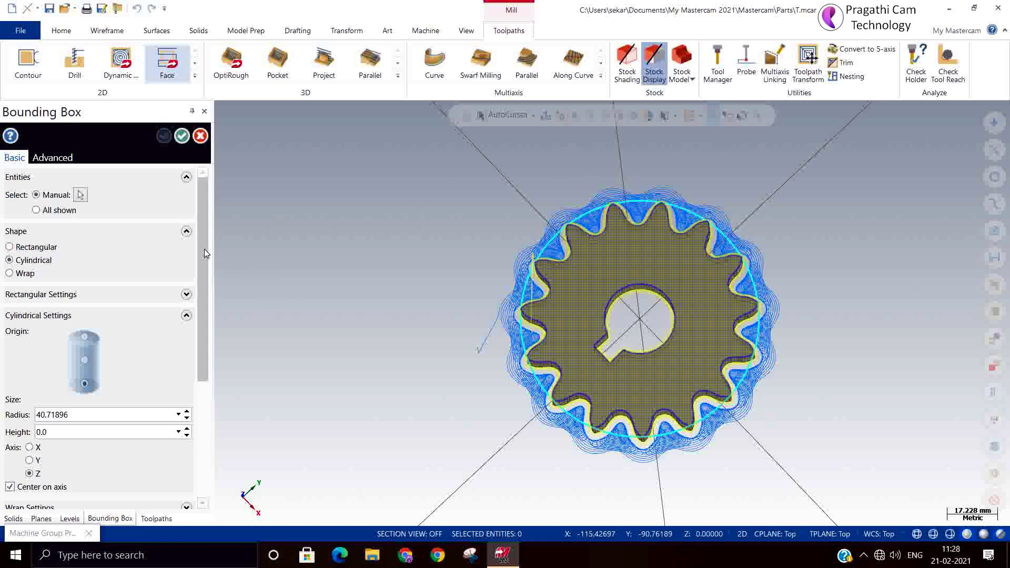
{"action": "left_click", "coordinate": [182, 135]}
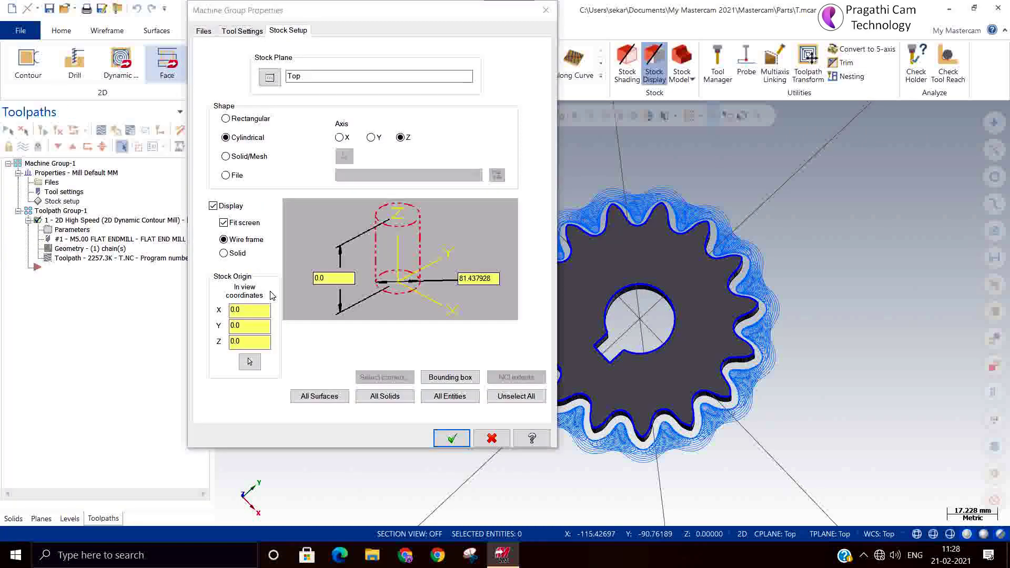
Set the cylindrical stock's height to 12 and apply the stock setup.
{"action": "left_click", "coordinate": [323, 278]}
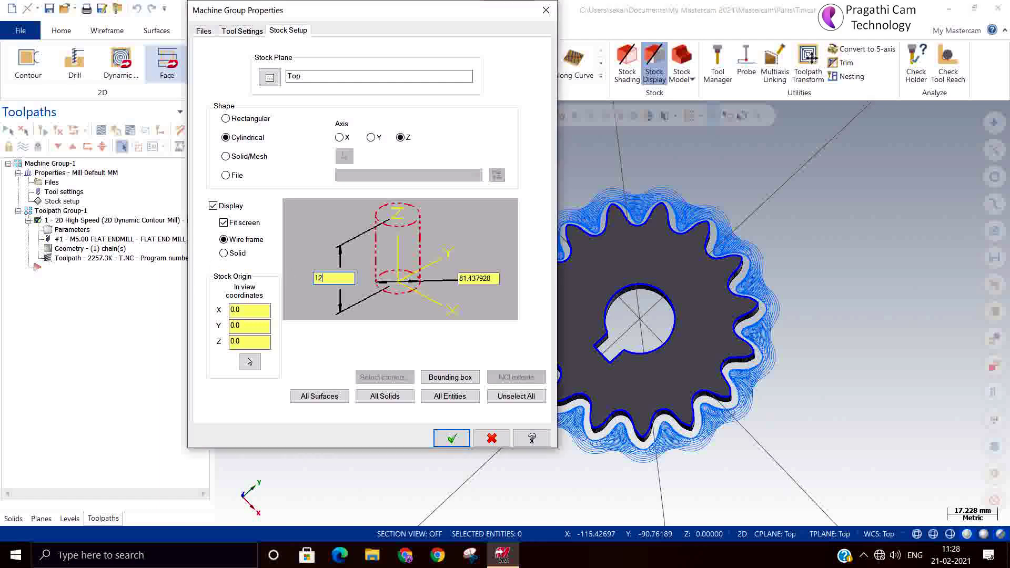
{"action": "type", "text": "12"}
{"action": "type", "text": "0"}
{"action": "left_click", "coordinate": [451, 438]}
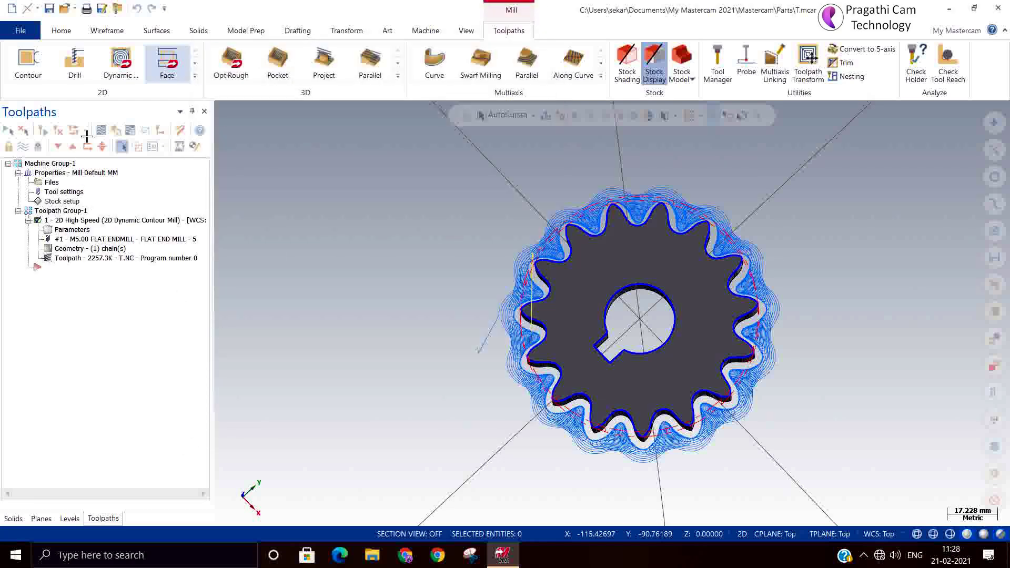
Verify the Dynamic Contour operation on the cylindrical stock in the simulator, playing the whole cut.
{"action": "left_click", "coordinate": [115, 130]}
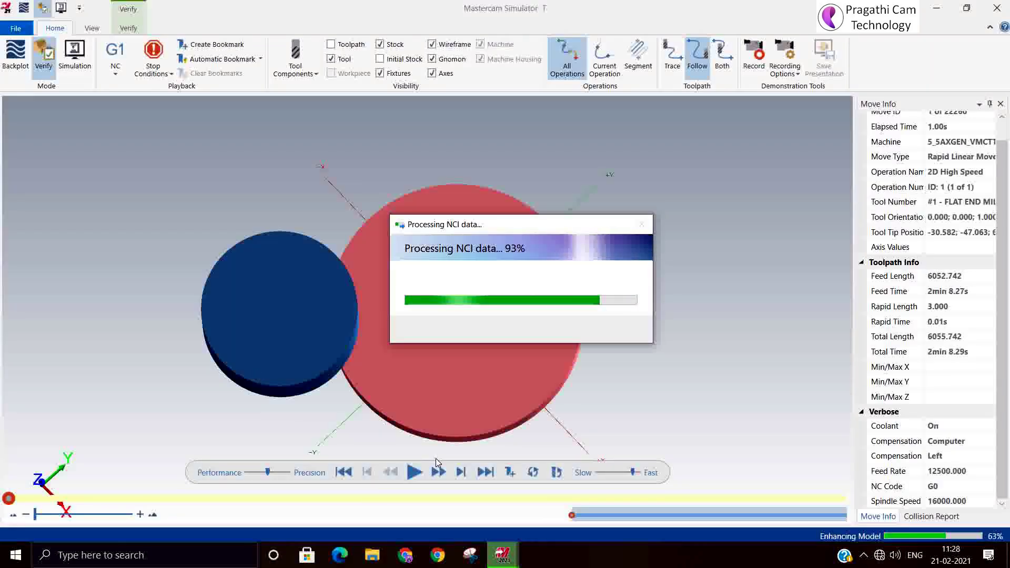
{"action": "middle_click_drag", "start_coordinate": [487, 446], "coordinate": [484, 422]}
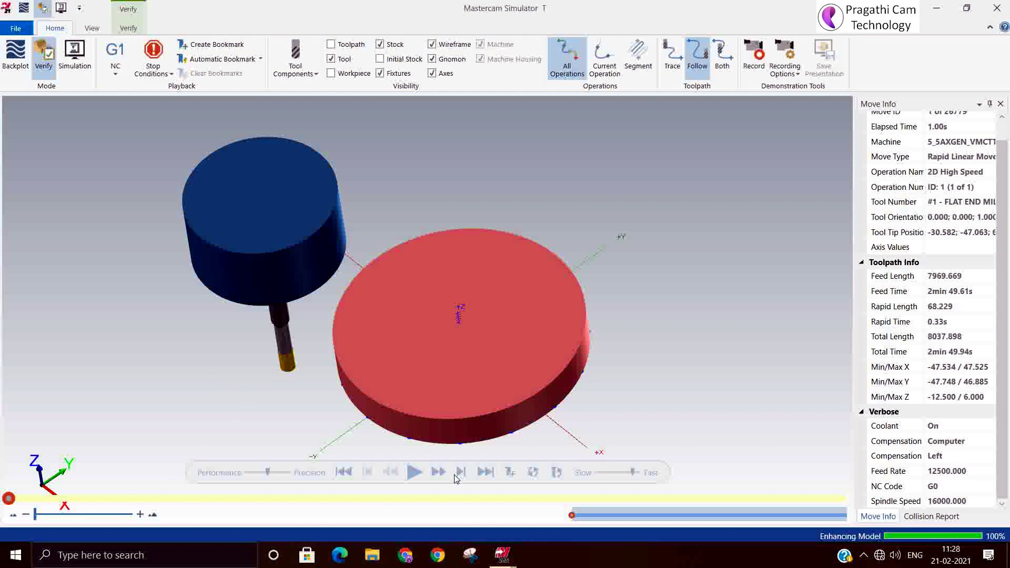
{"action": "left_click", "coordinate": [414, 472]}
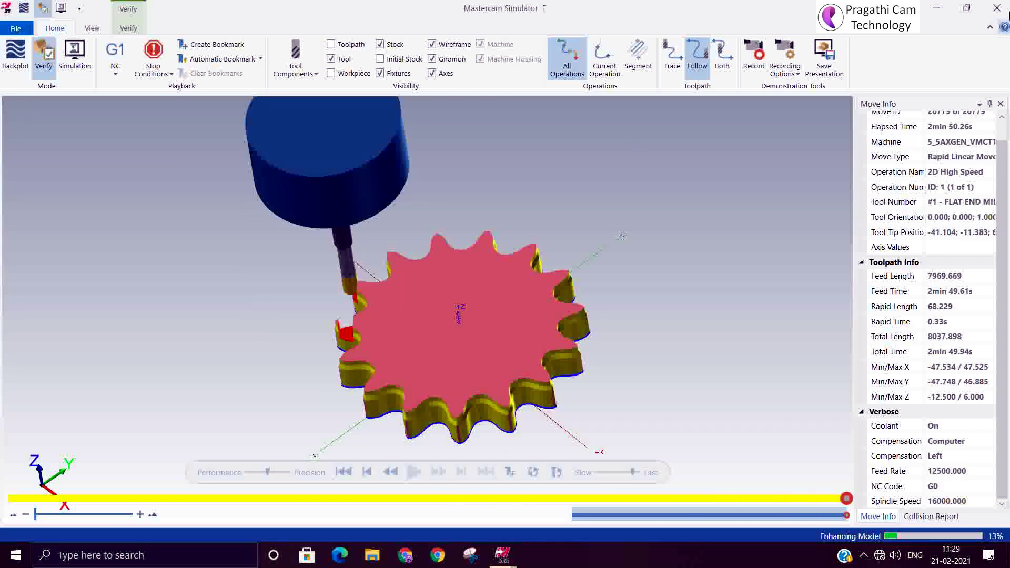
{"action": "left_click", "coordinate": [1000, 10]}
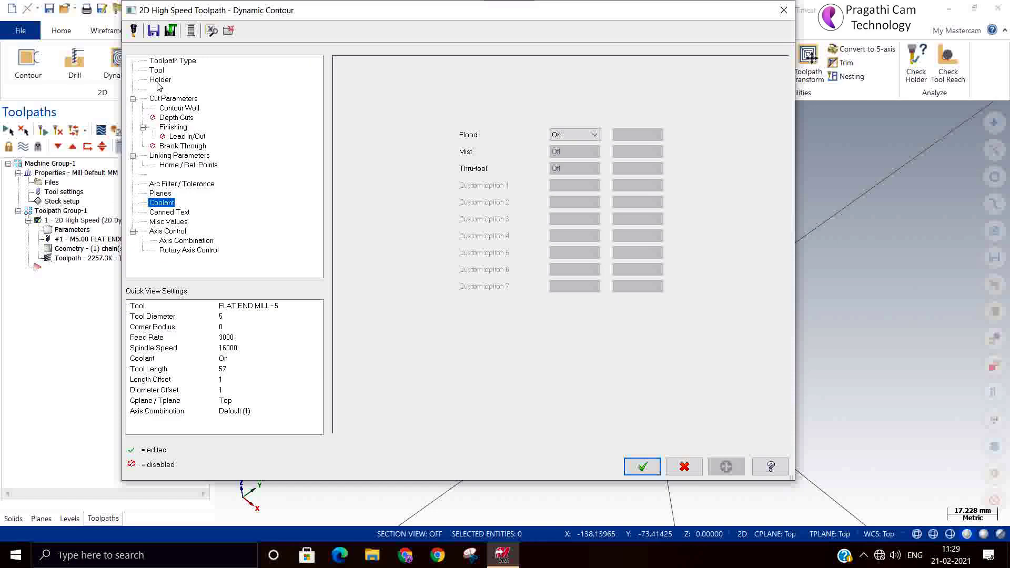
Edit the 5 mm flat end mill to a cutting length of 15 and an overall length of 50, and check the updated definition.
{"action": "left_click", "coordinate": [157, 71]}
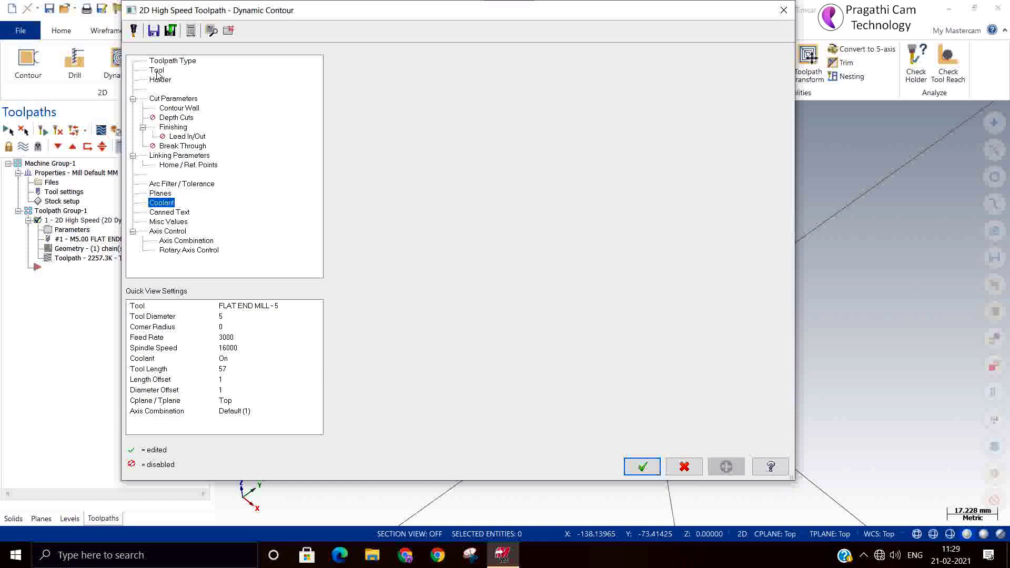
{"action": "double_click", "coordinate": [390, 94]}
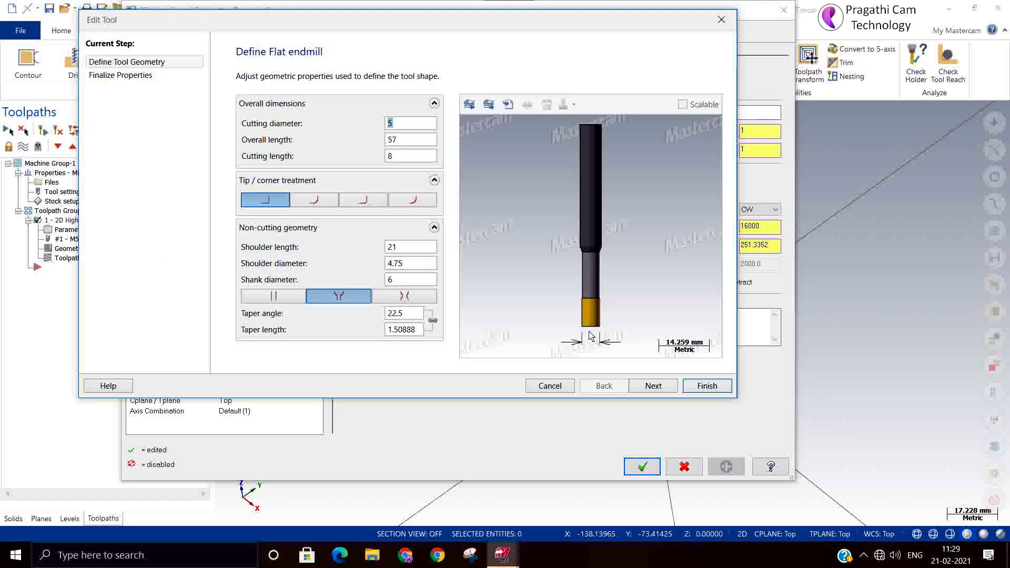
{"action": "left_click", "coordinate": [399, 283]}
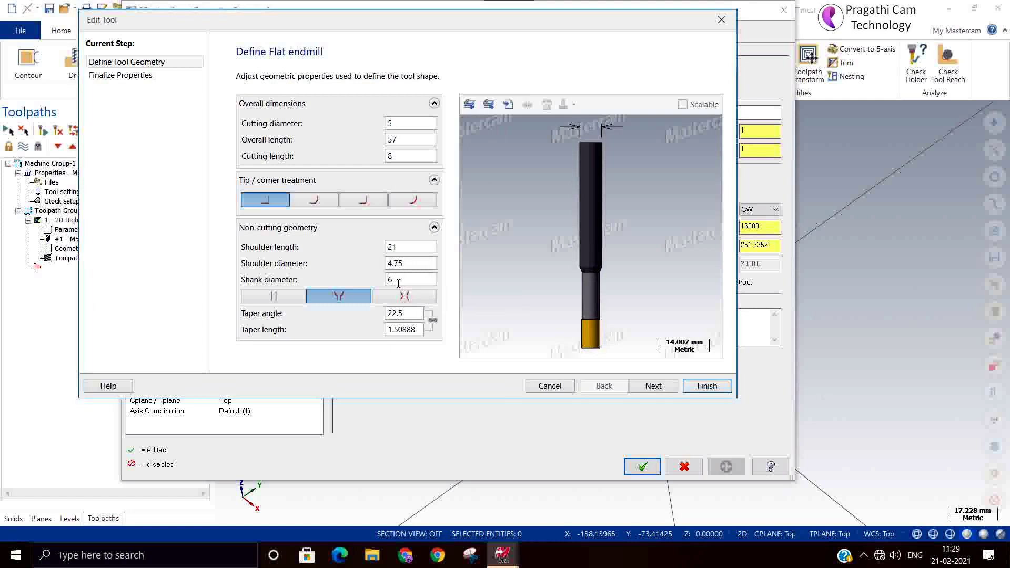
{"action": "left_click", "coordinate": [402, 157]}
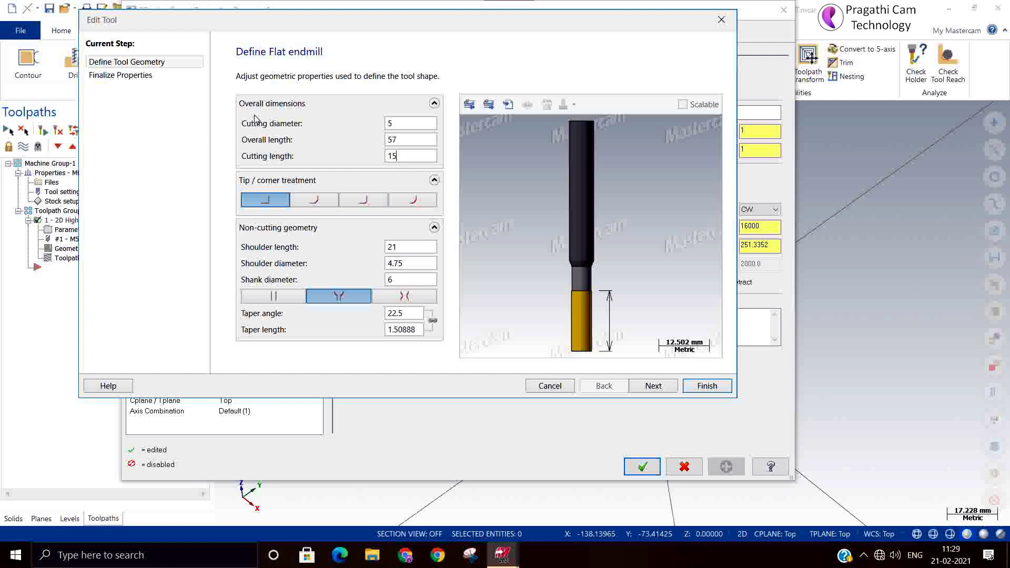
{"action": "double_click", "coordinate": [394, 139]}
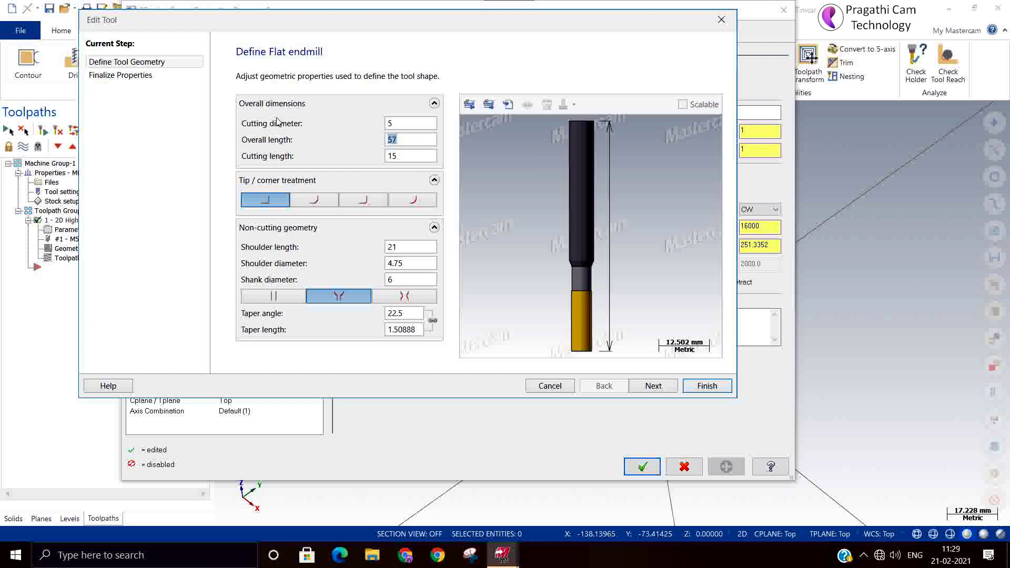
{"action": "type", "text": "50"}
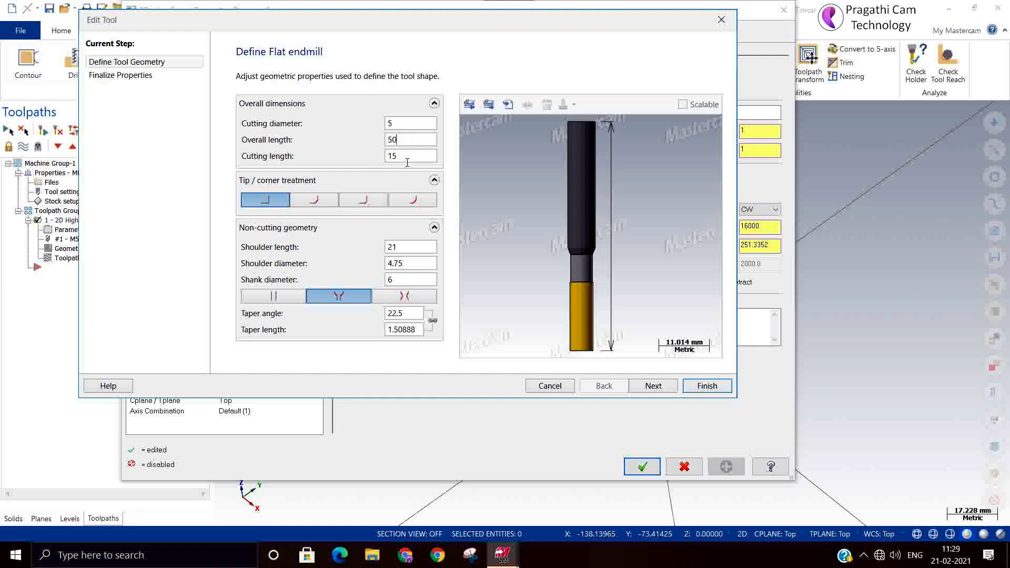
{"action": "left_click", "coordinate": [403, 252]}
{"action": "left_click", "coordinate": [707, 386]}
{"action": "left_click", "coordinate": [642, 467]}
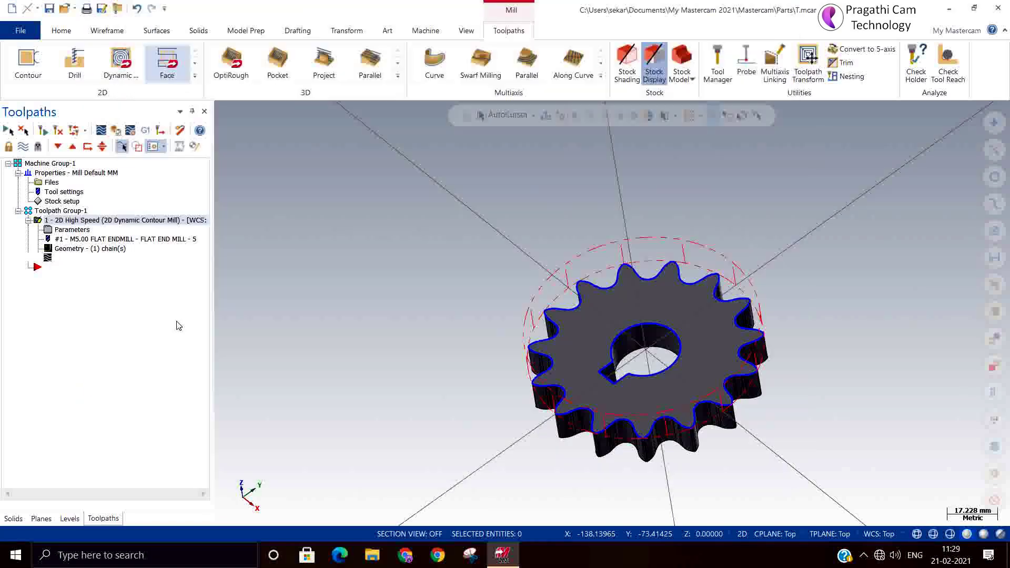
{"action": "double_click", "coordinate": [63, 238]}
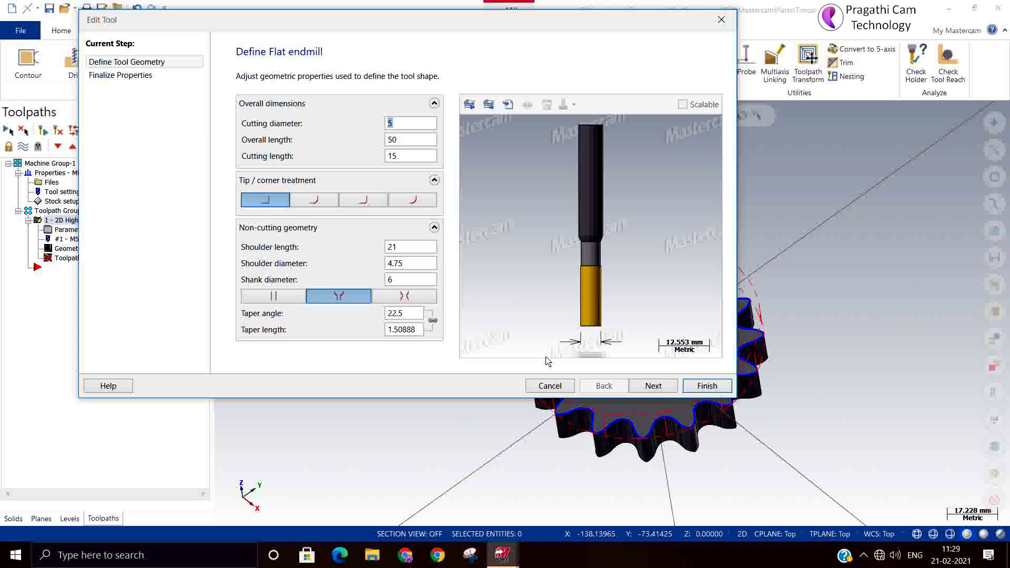
{"action": "left_click", "coordinate": [707, 386]}
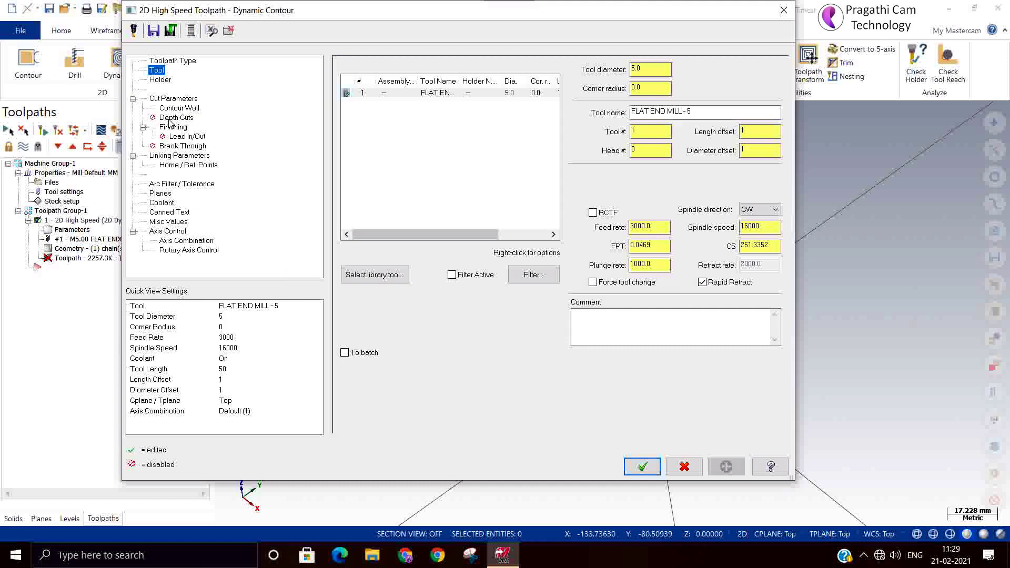
Change the feed plane to absolute in the operation's linking parameters and regenerate the Dynamic Contour toolpath.
{"action": "left_click", "coordinate": [172, 99]}
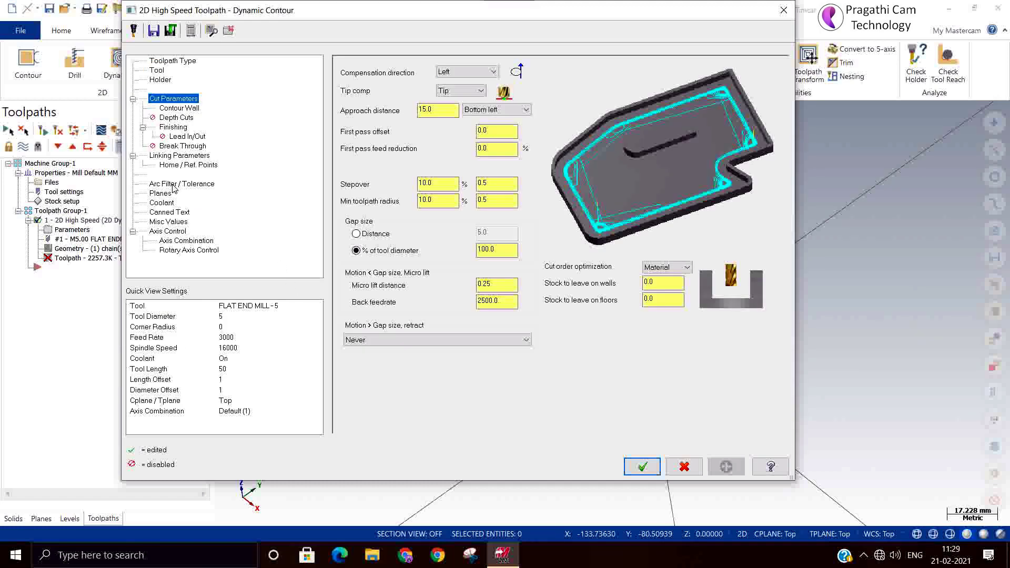
{"action": "left_click", "coordinate": [178, 156]}
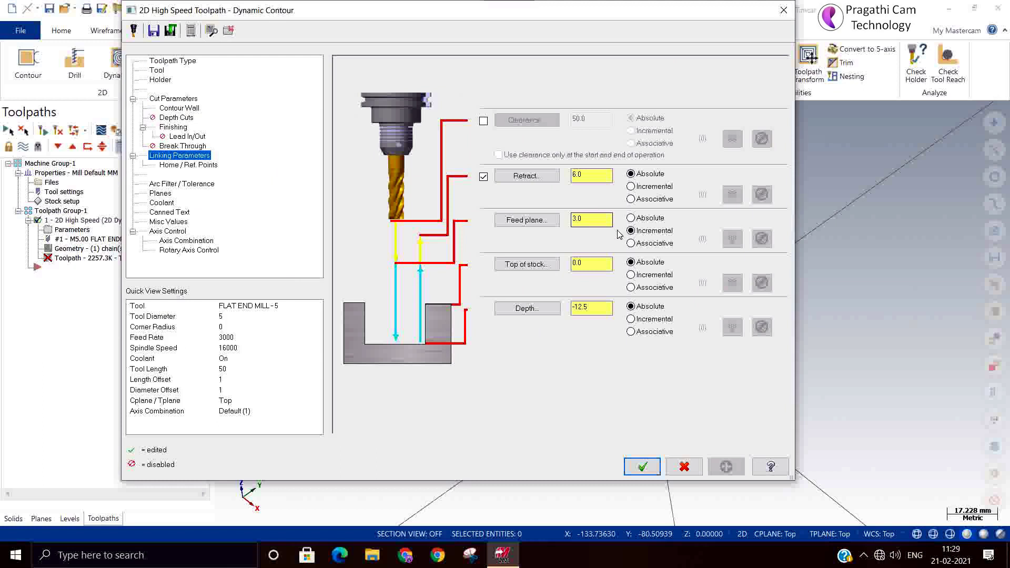
{"action": "left_click", "coordinate": [631, 219]}
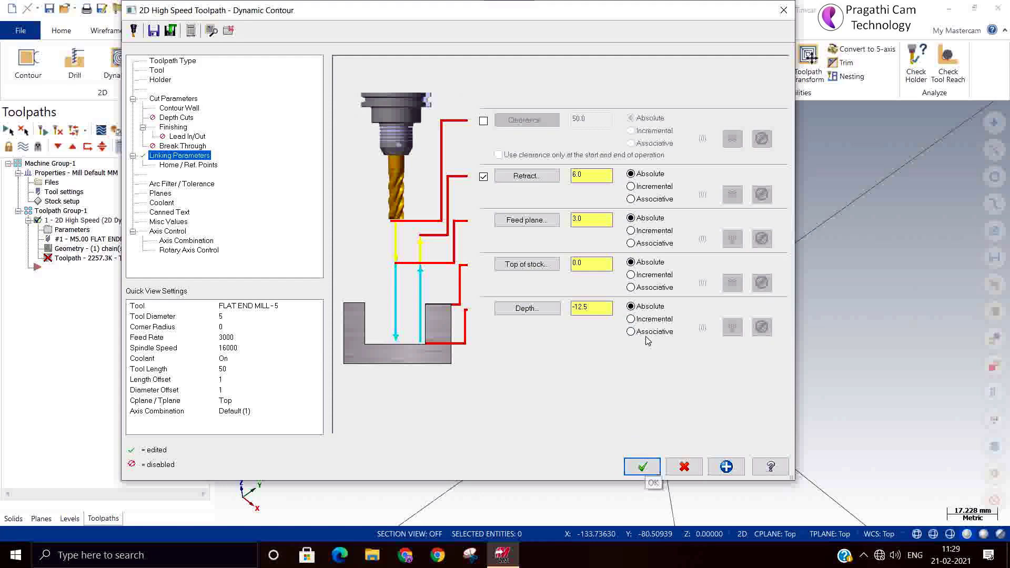
{"action": "left_click", "coordinate": [643, 466]}
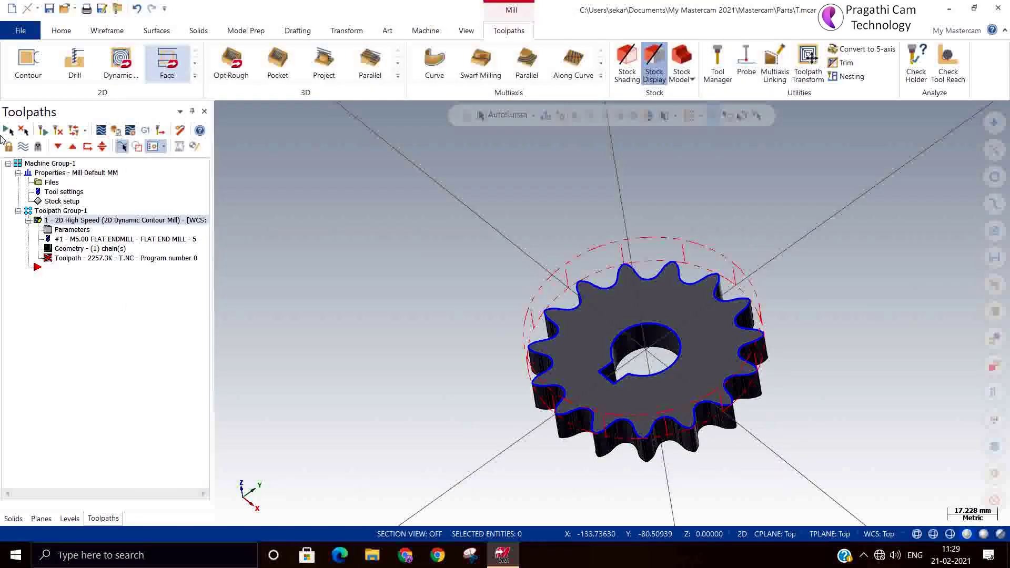
{"action": "left_click", "coordinate": [57, 133]}
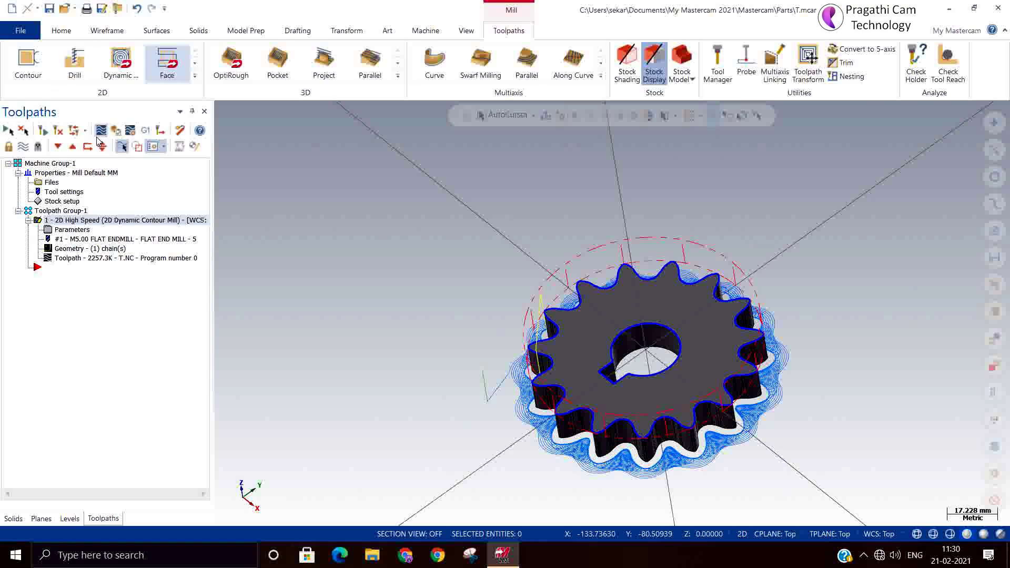
Verify the regenerated Dynamic Contour toolpath in the simulator and inspect the cut tooth walls up close.
{"action": "left_click", "coordinate": [116, 130]}
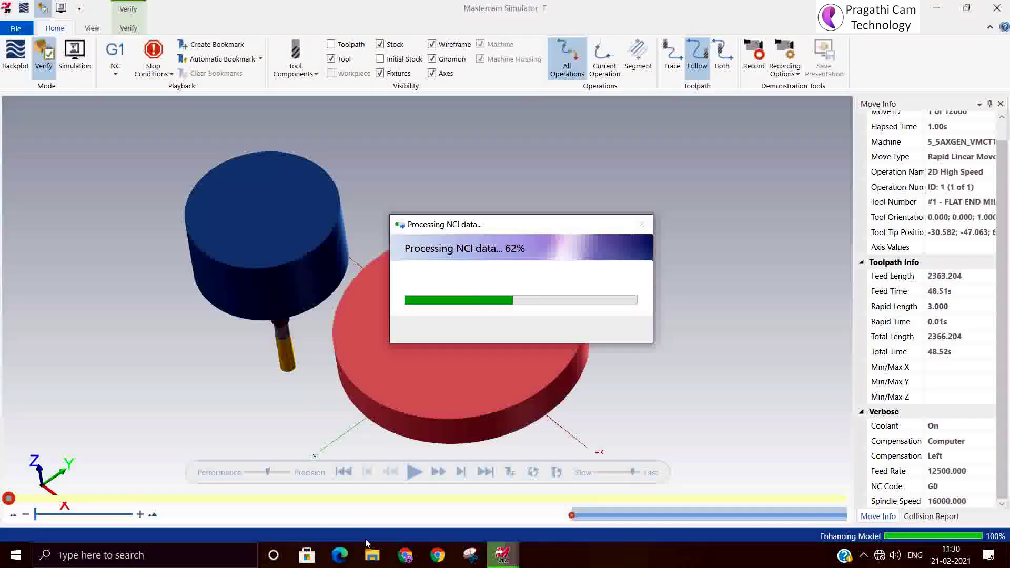
{"action": "left_click", "coordinate": [414, 472]}
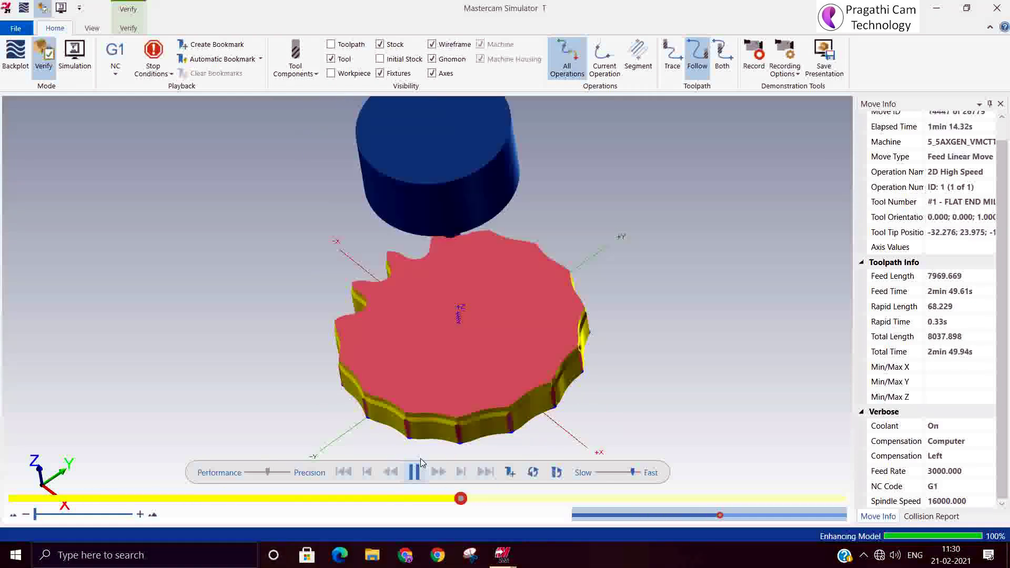
{"action": "scroll", "coordinate": [365, 393], "scroll_direction": "up", "scroll_amount": 4}
{"action": "middle_click_drag", "start_coordinate": [453, 440], "coordinate": [456, 411]}
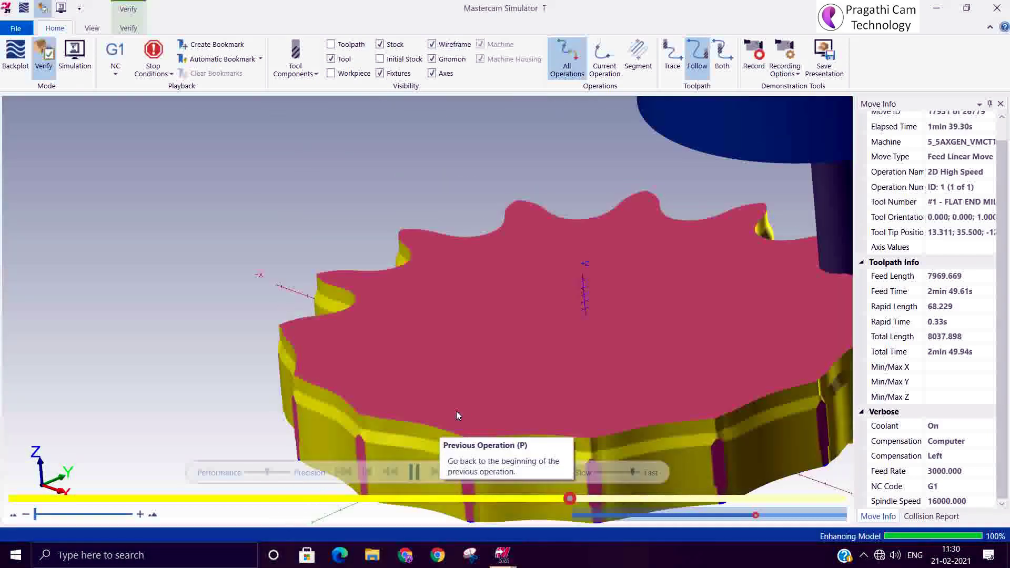
{"action": "scroll", "coordinate": [456, 412], "scroll_direction": "down", "scroll_amount": 3}
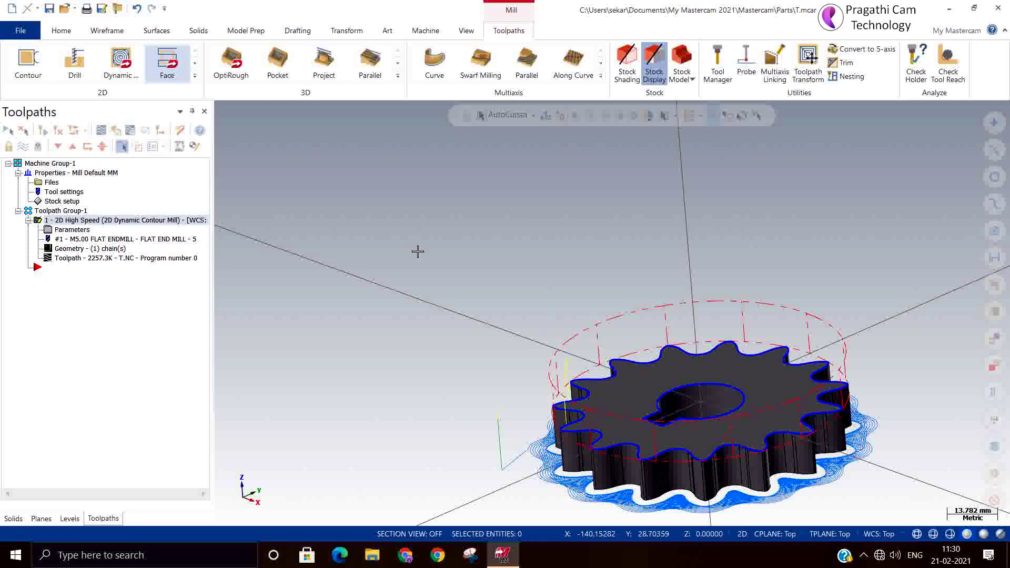
Shift the cylindrical stock's Z origin in the stock setup so the stock encloses the sprocket's full thickness.
{"action": "middle_click_drag", "start_coordinate": [516, 228], "coordinate": [556, 183]}
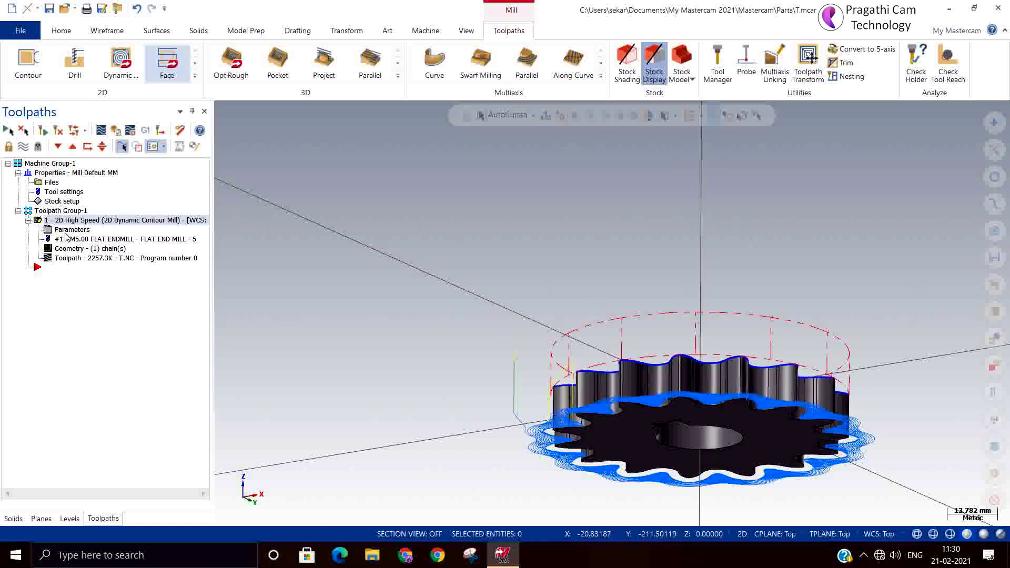
{"action": "left_click", "coordinate": [61, 201]}
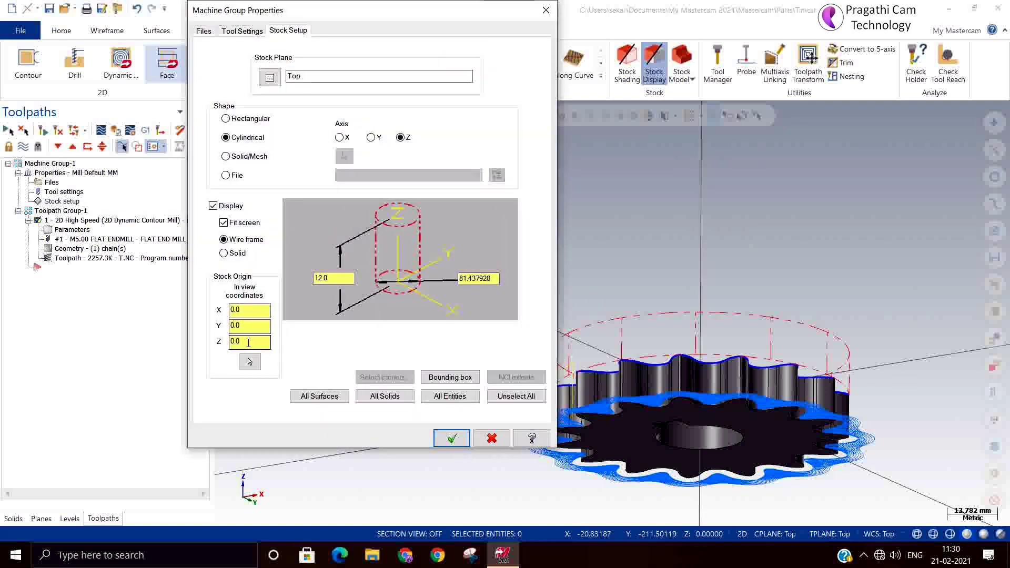
{"action": "left_click", "coordinate": [249, 341]}
{"action": "left_click", "coordinate": [451, 438]}
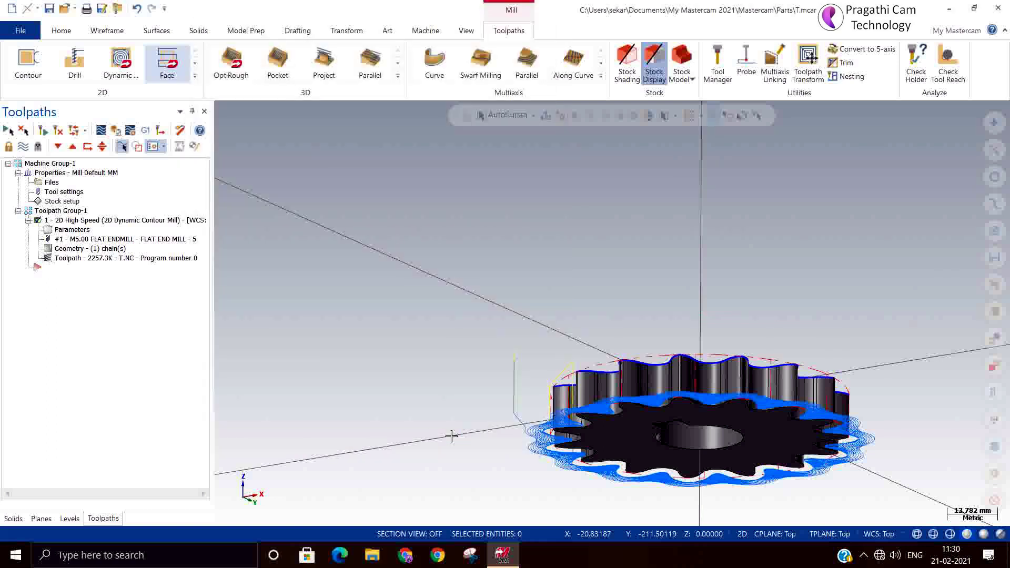
Verify the Dynamic Contour cut on the repositioned stock, inspect the machined teeth, and close the simulator.
{"action": "left_click", "coordinate": [104, 129]}
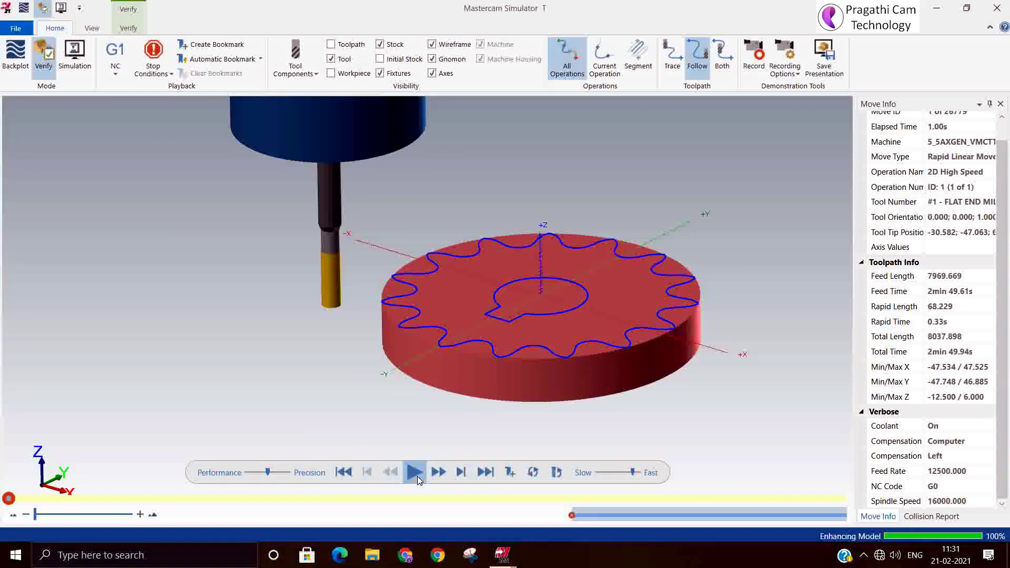
{"action": "left_click", "coordinate": [415, 473]}
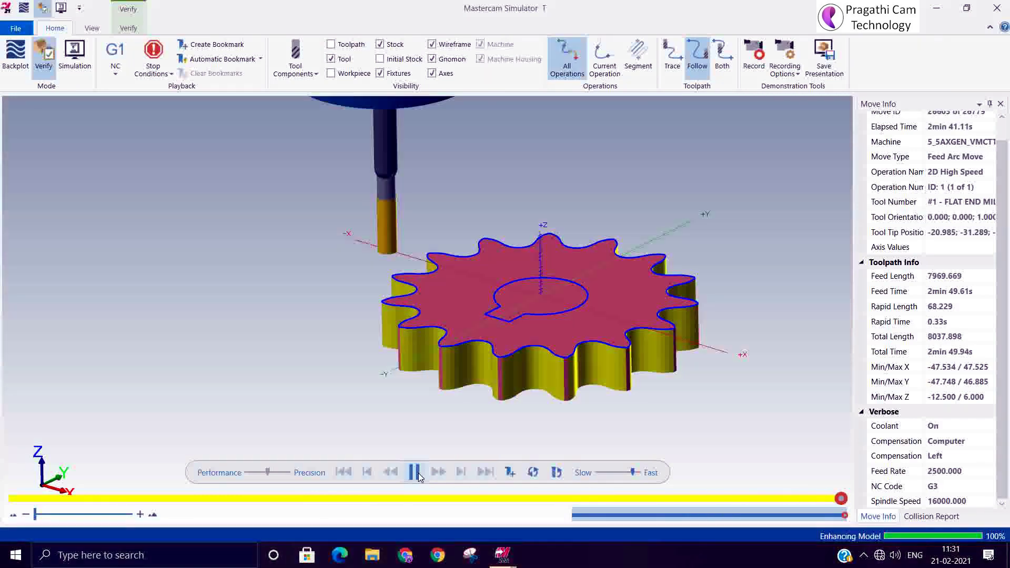
{"action": "middle_click_drag", "start_coordinate": [476, 398], "coordinate": [501, 413]}
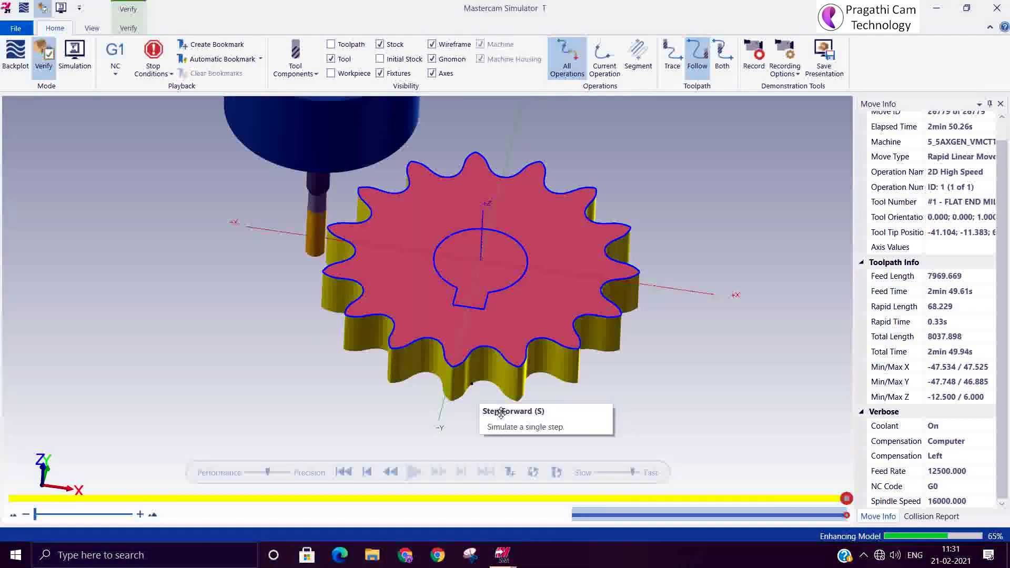
{"action": "left_click", "coordinate": [997, 8]}
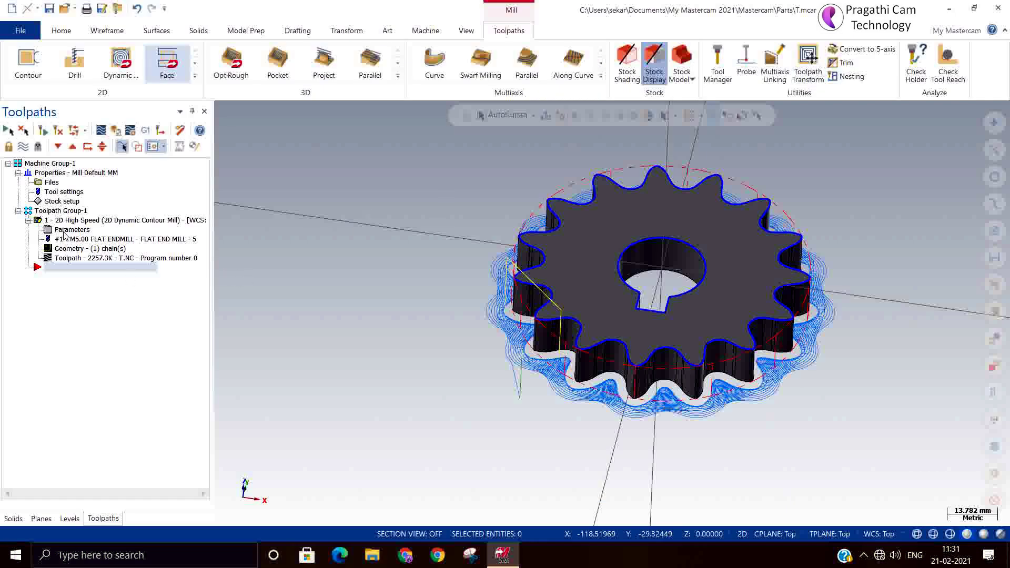
Set the radius of the tool that shaped the stock to 3 in the contour wall parameters and regenerate the toolpath.
{"action": "left_click", "coordinate": [64, 231]}
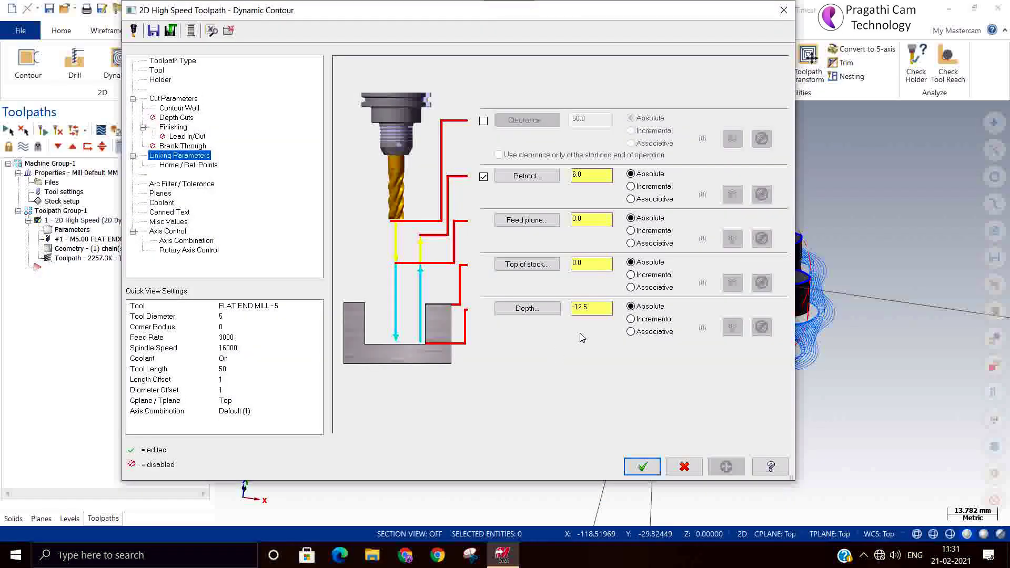
{"action": "left_click", "coordinate": [178, 108]}
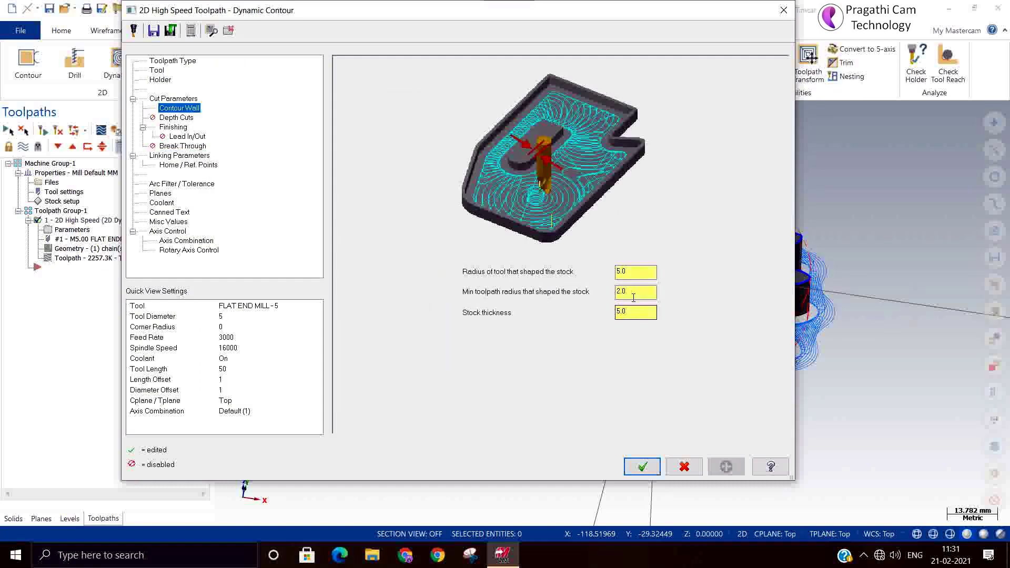
{"action": "double_click", "coordinate": [634, 271]}
{"action": "type", "text": "3"}
{"action": "left_click", "coordinate": [642, 467]}
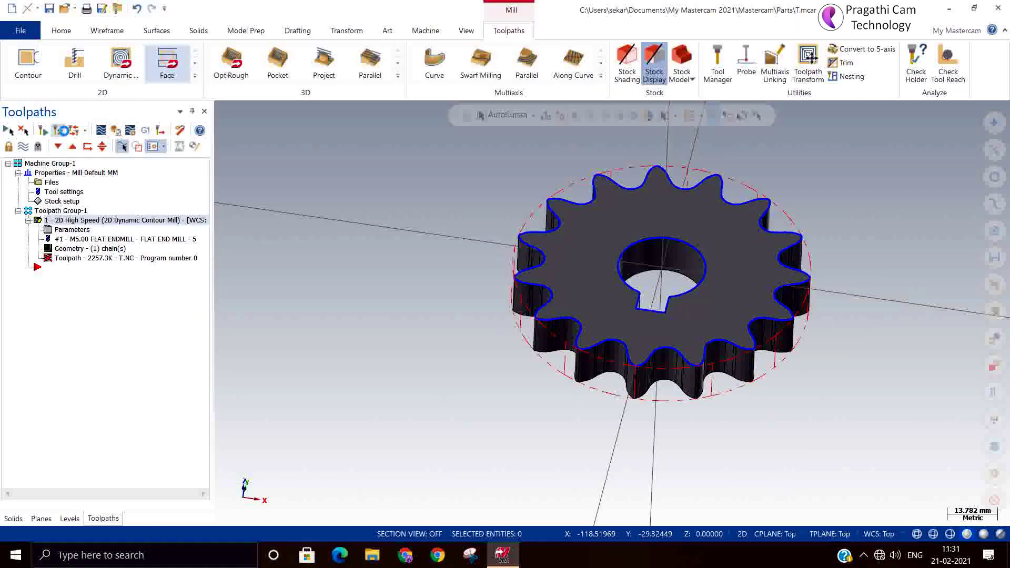
{"action": "left_click", "coordinate": [62, 130]}
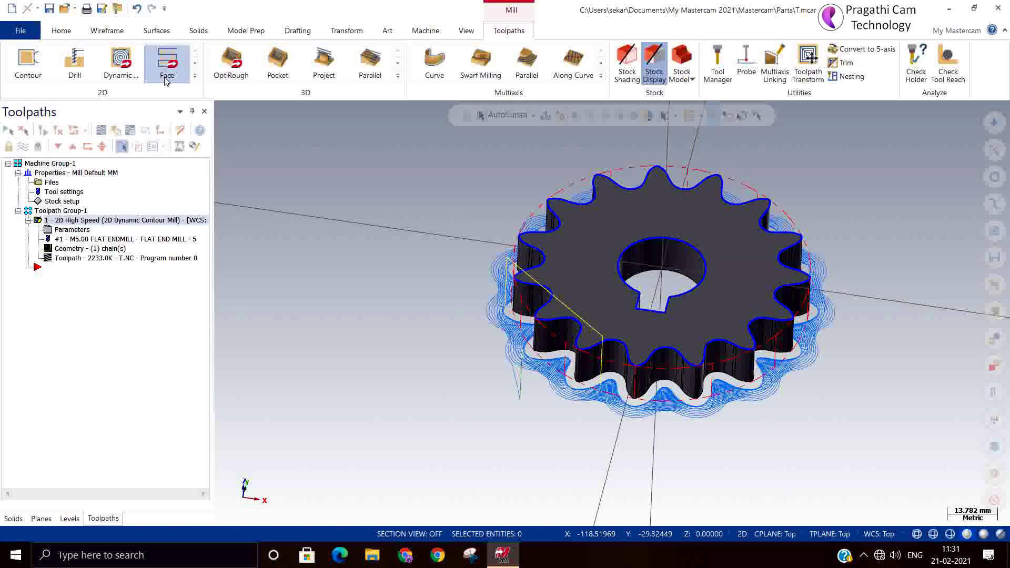
Simulate the toolpath with the updated contour wall settings, examine the finished tooth flanks, and close the simulator.
{"action": "left_click", "coordinate": [101, 130]}
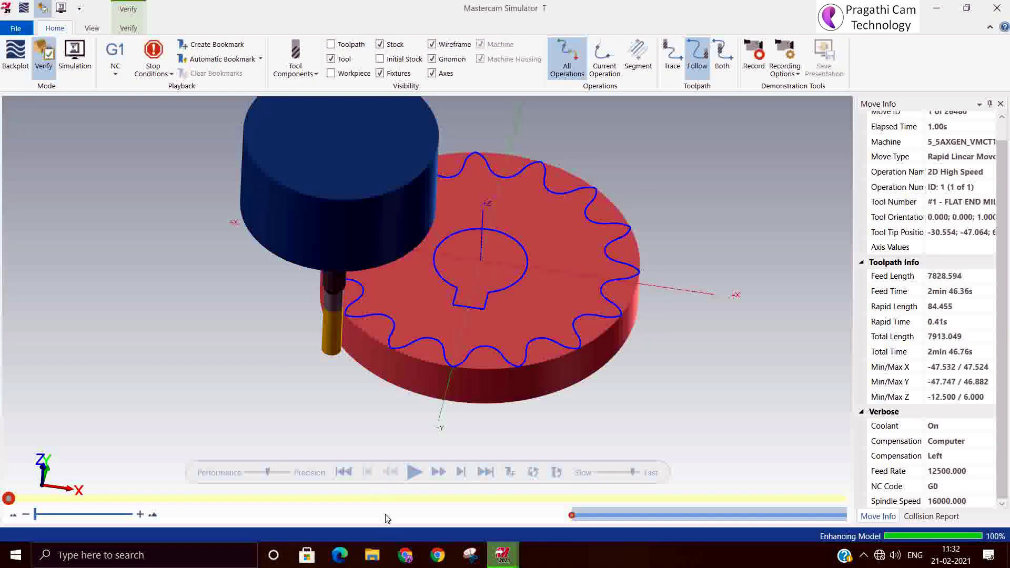
{"action": "left_click", "coordinate": [414, 472]}
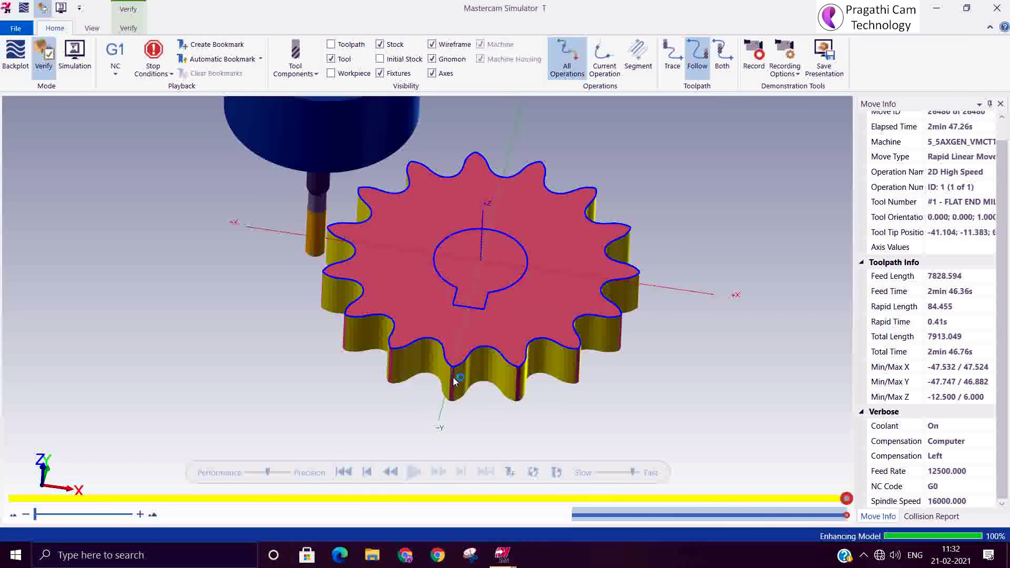
{"action": "scroll", "coordinate": [474, 366], "scroll_direction": "up", "scroll_amount": 4}
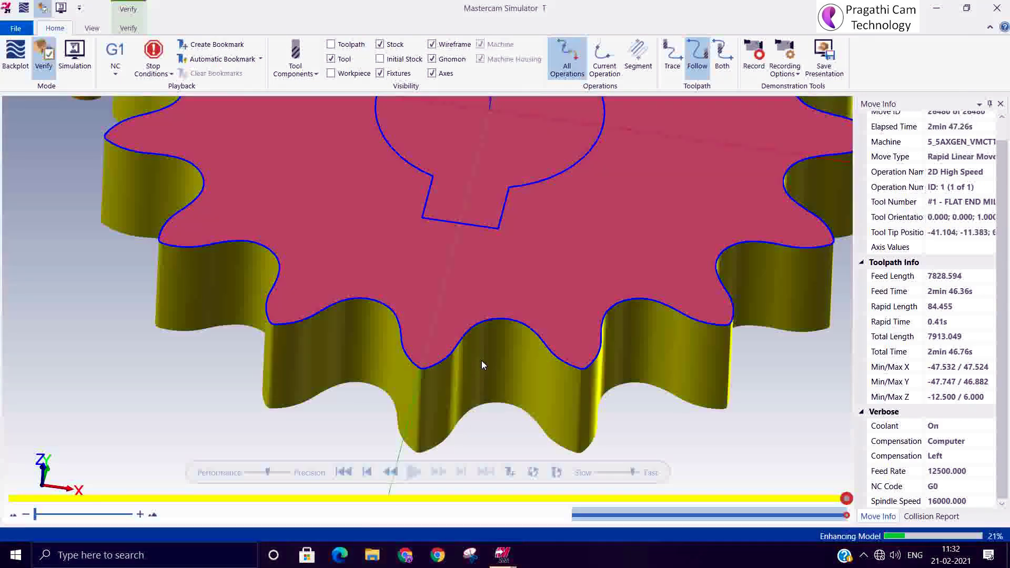
{"action": "mouse_move", "coordinate": [482, 360]}
{"action": "middle_mouse_down"}
{"action": "mouse_move", "coordinate": [468, 351]}
{"action": "mouse_move", "coordinate": [487, 371]}
{"action": "middle_mouse_up"}
{"action": "scroll", "coordinate": [488, 372], "scroll_direction": "down", "scroll_amount": 3}
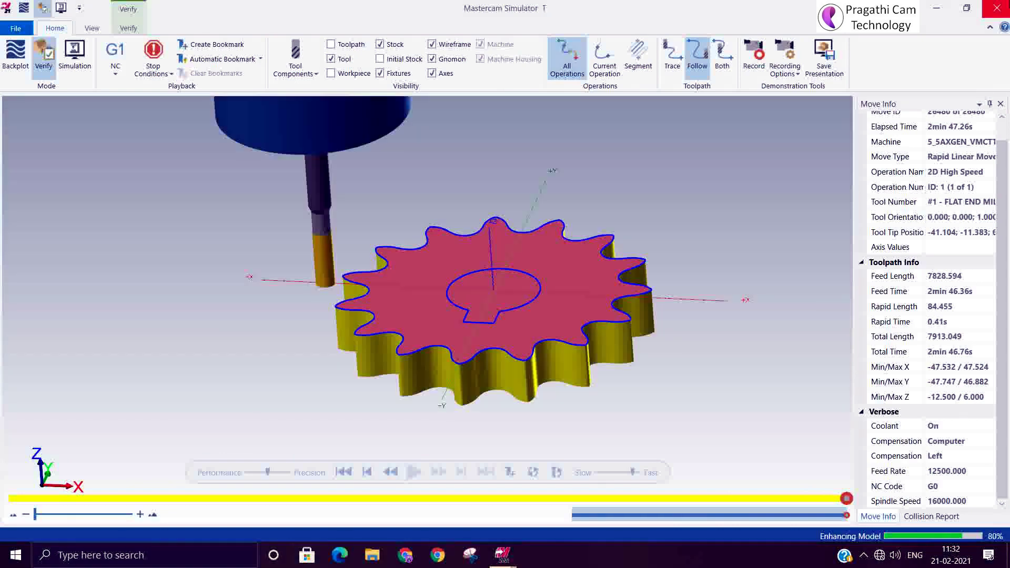
{"action": "left_click", "coordinate": [998, 7]}
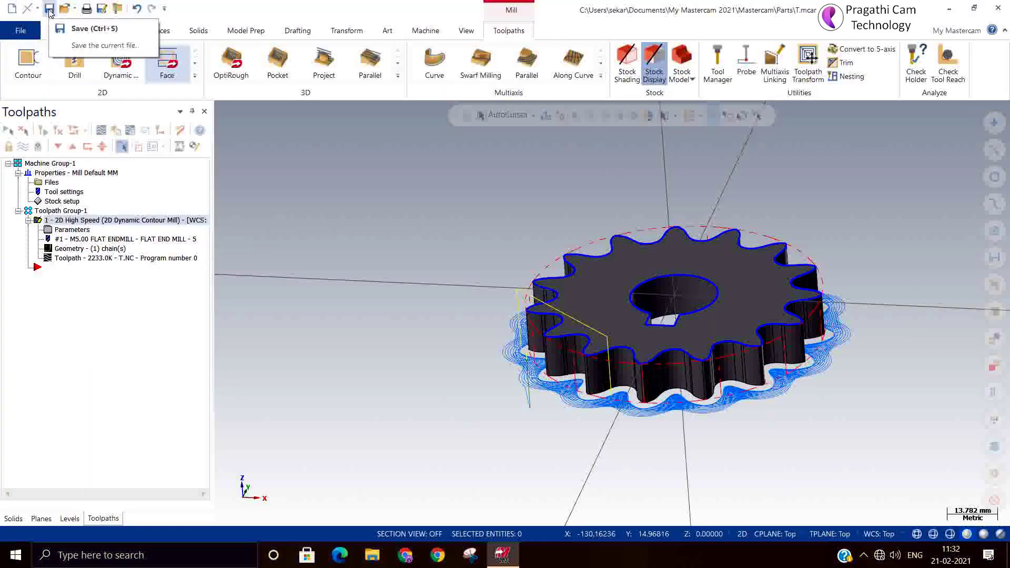
Save the part as "Dynamic contour machining" in the desktop folder My channel > Drawing file used.
{"action": "left_click", "coordinate": [49, 10]}
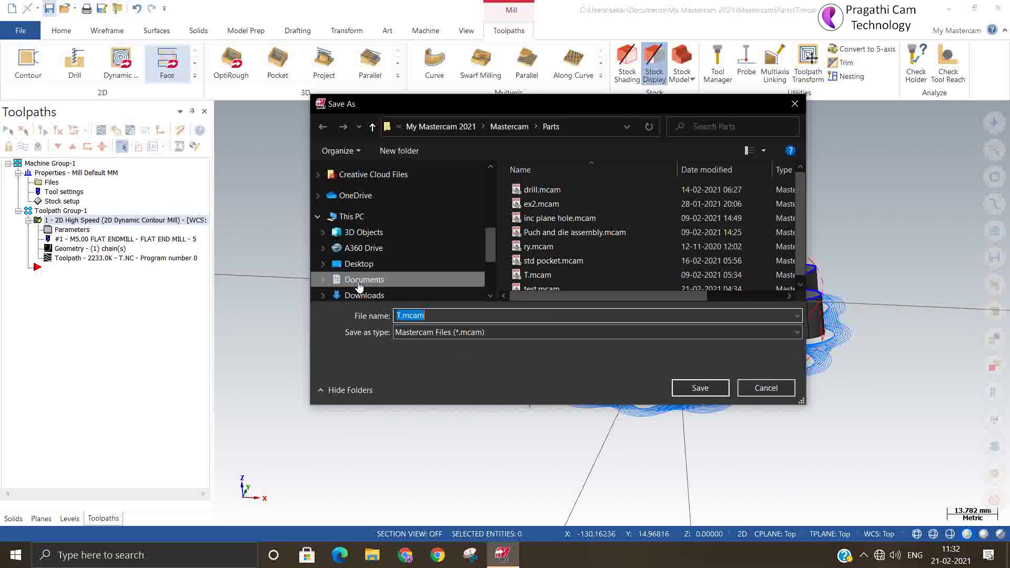
{"action": "left_click", "coordinate": [363, 266]}
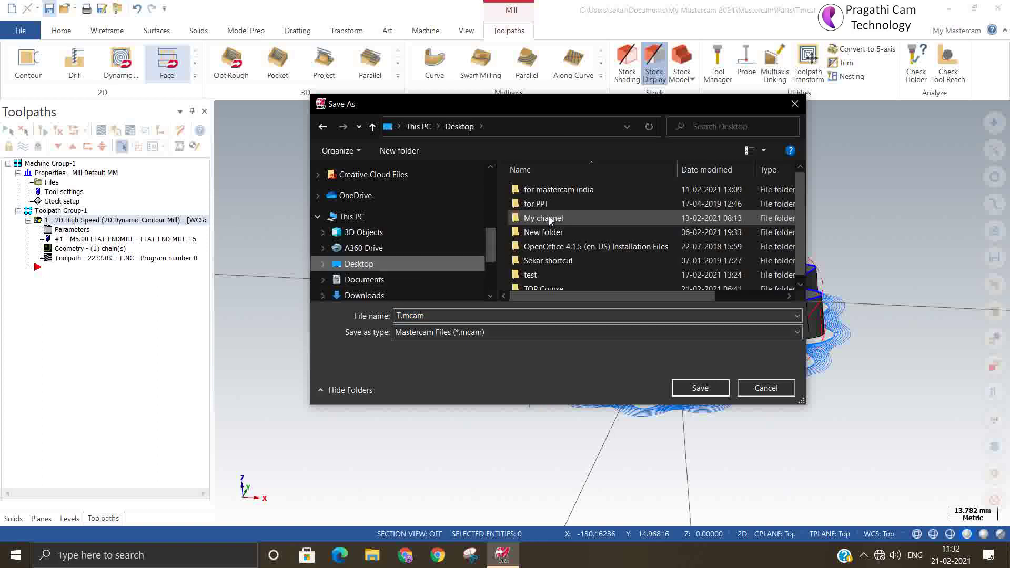
{"action": "left_click", "coordinate": [558, 221]}
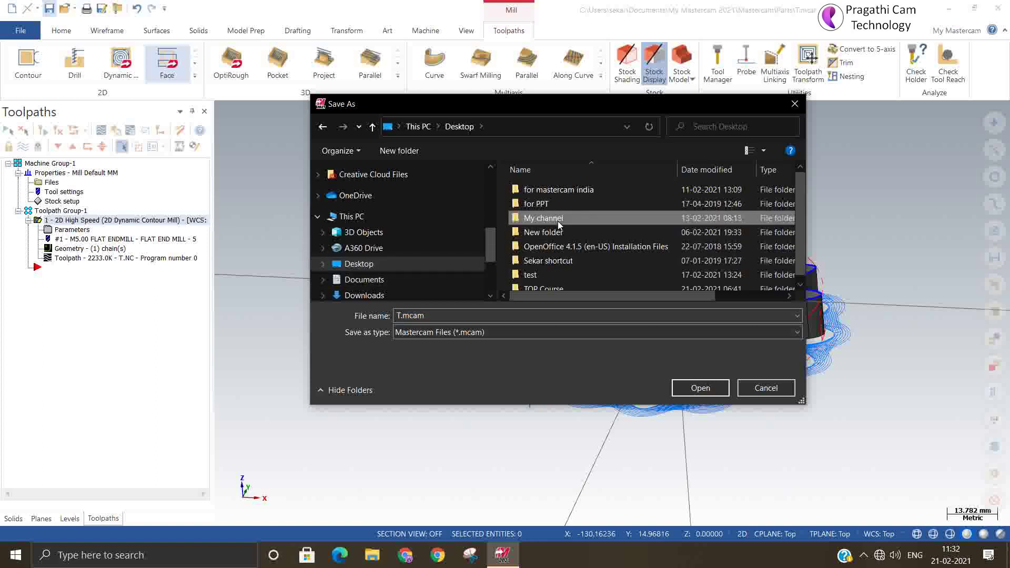
{"action": "double_click", "coordinate": [544, 218]}
{"action": "double_click", "coordinate": [550, 190]}
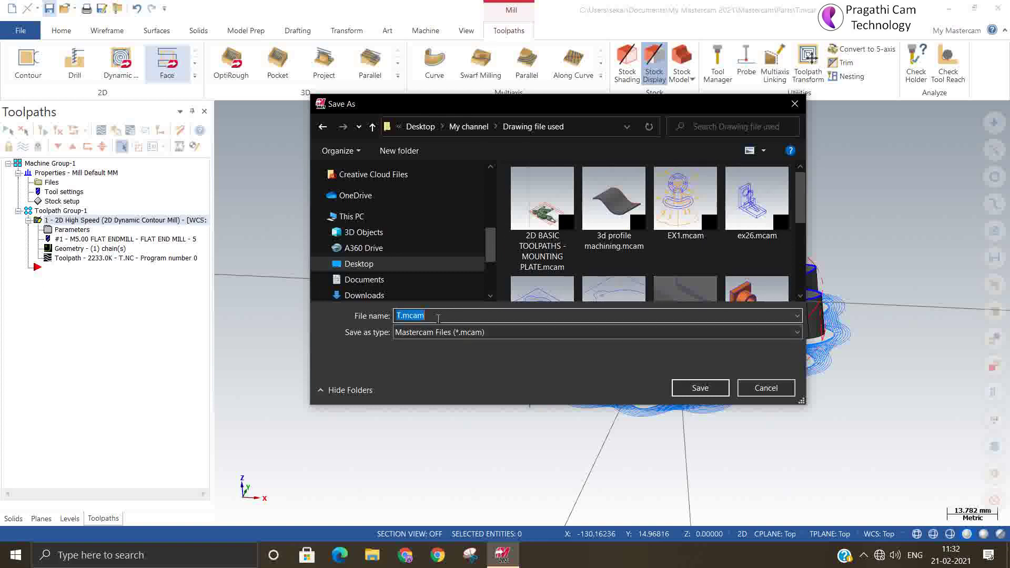
{"action": "type", "text": "Dynamic contour machini"}
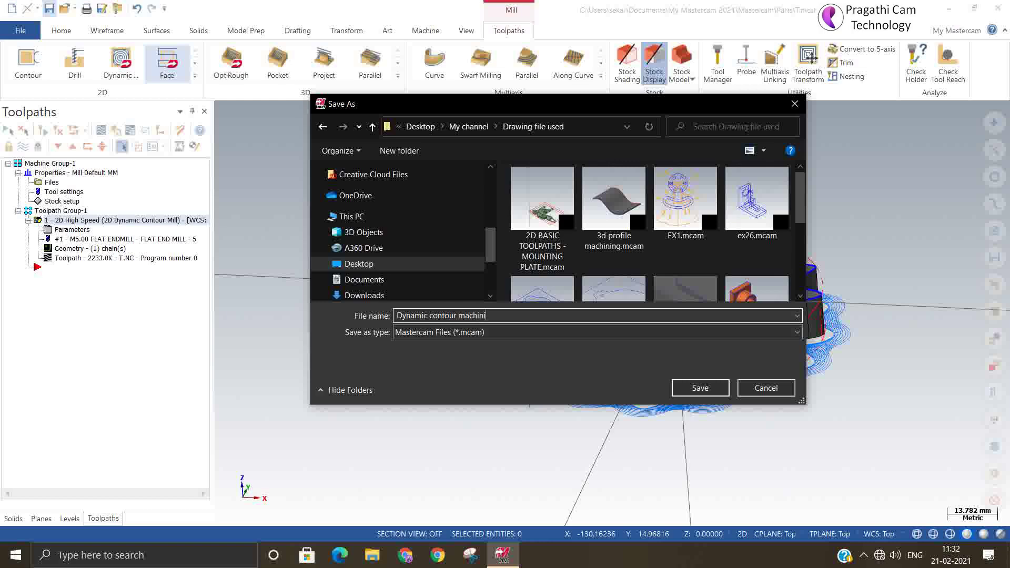
{"action": "type", "text": "ng"}
{"action": "left_click", "coordinate": [691, 389]}
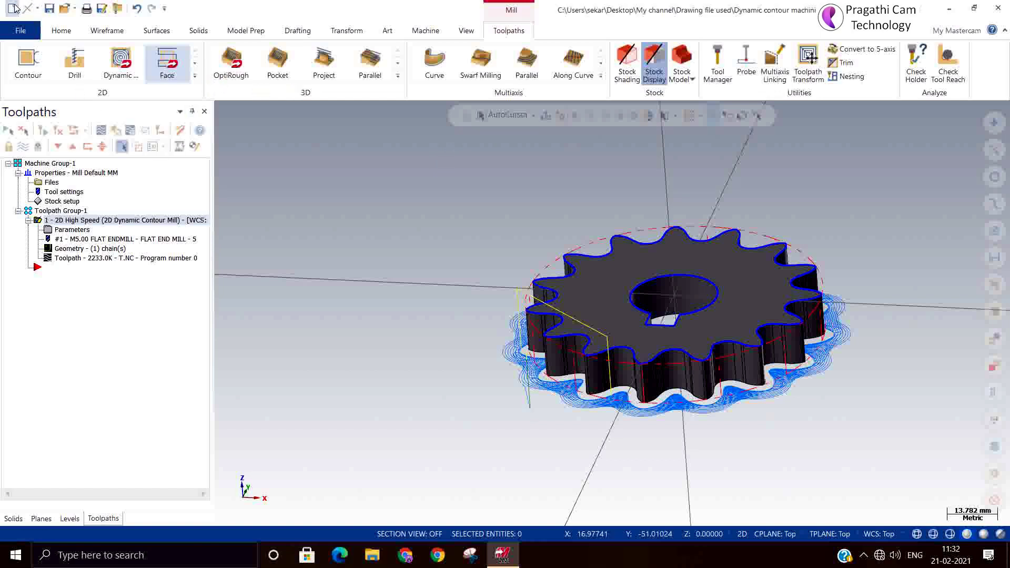
Start a new empty part file and add the default mill machine to it.
{"action": "left_click", "coordinate": [12, 8]}
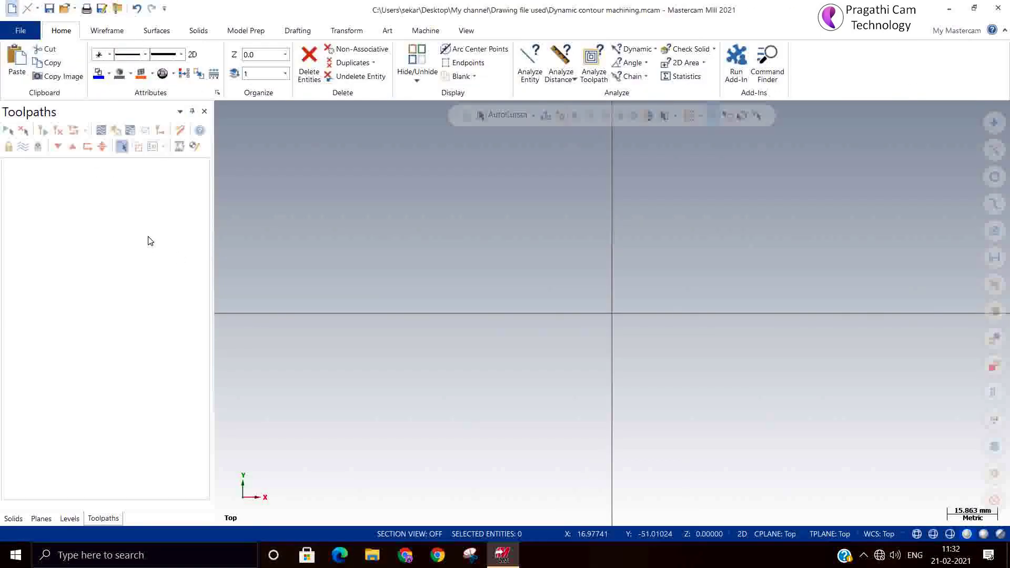
{"action": "left_click", "coordinate": [425, 30]}
{"action": "left_click", "coordinate": [18, 78]}
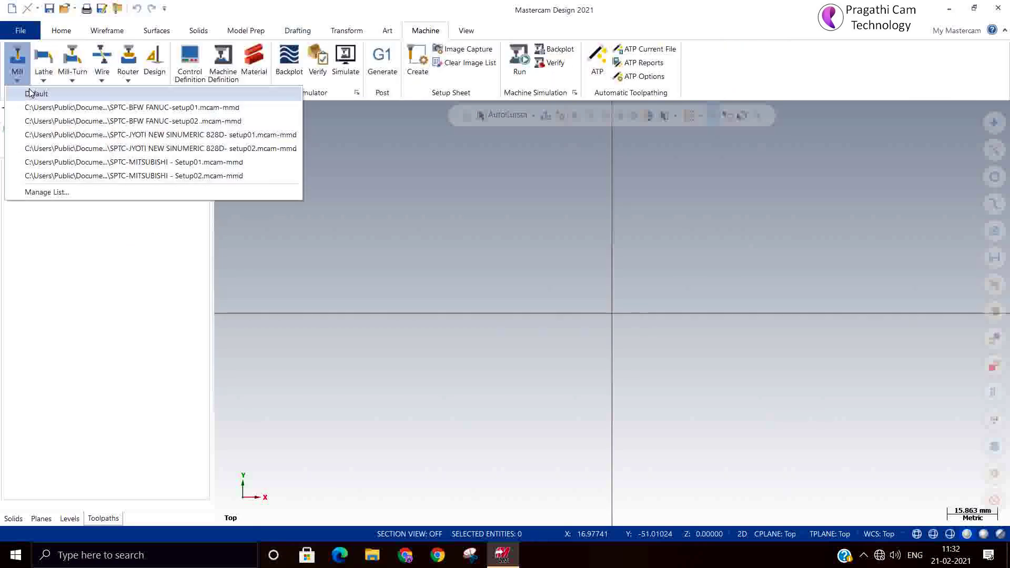
{"action": "left_click", "coordinate": [30, 93]}
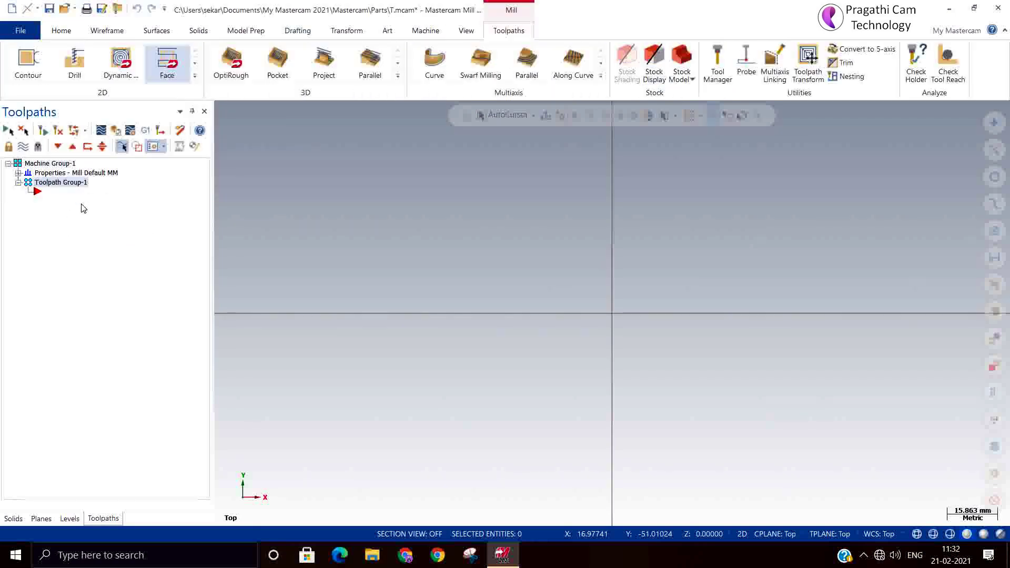
Review the 2D High Speed toolpath types offered among the mill toolpaths.
{"action": "right_click", "coordinate": [82, 208]}
{"action": "mouse_move", "coordinate": [121, 211]}
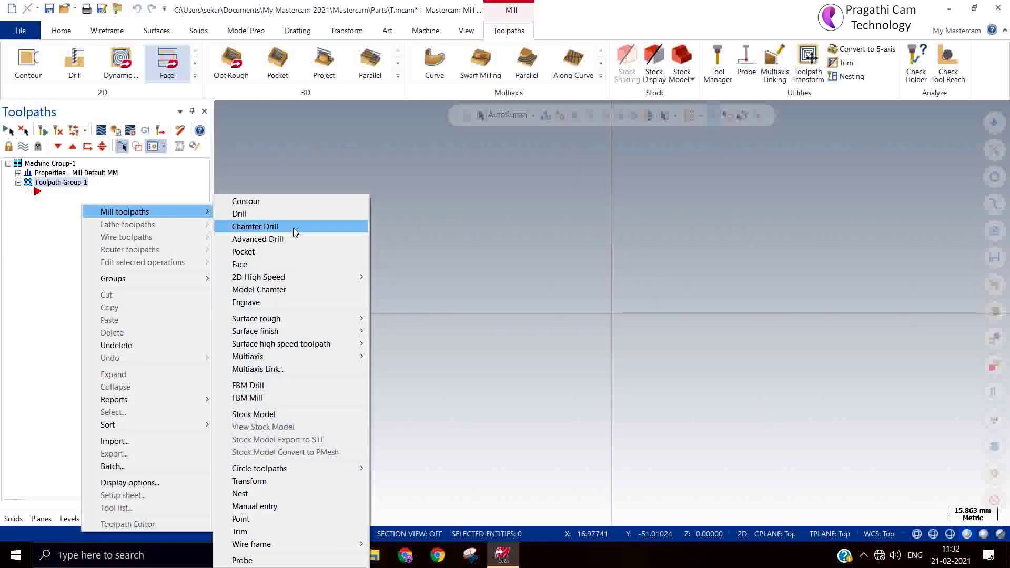
{"action": "mouse_move", "coordinate": [295, 277]}
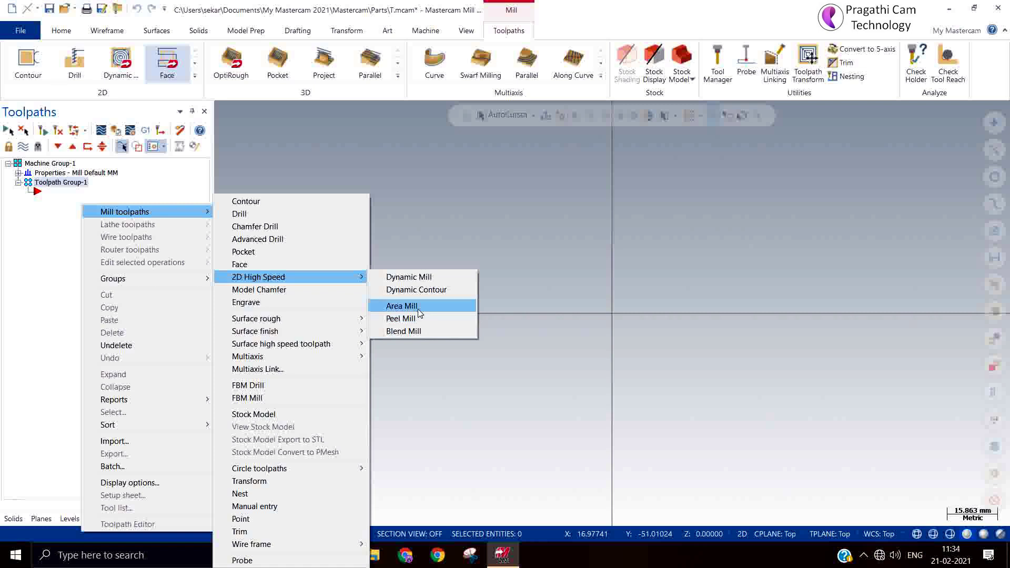
{"action": "left_click", "coordinate": [515, 303]}
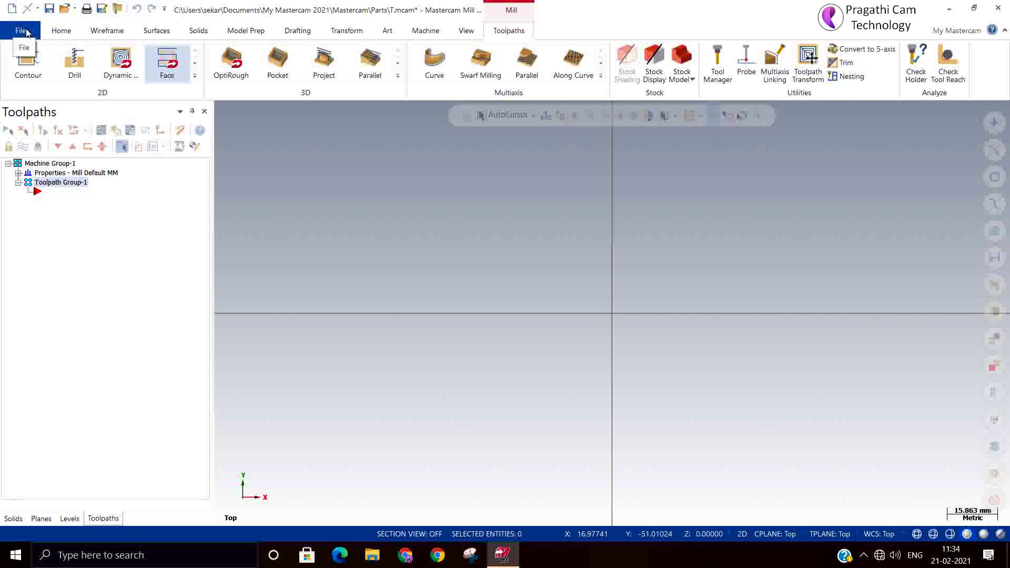
Open the recent file 2D BASIC TOOLPATHS - MOUNTING PLATE.mcam, discarding the unsaved changes to T.mcam.
{"action": "left_click", "coordinate": [26, 33]}
{"action": "left_click", "coordinate": [29, 98]}
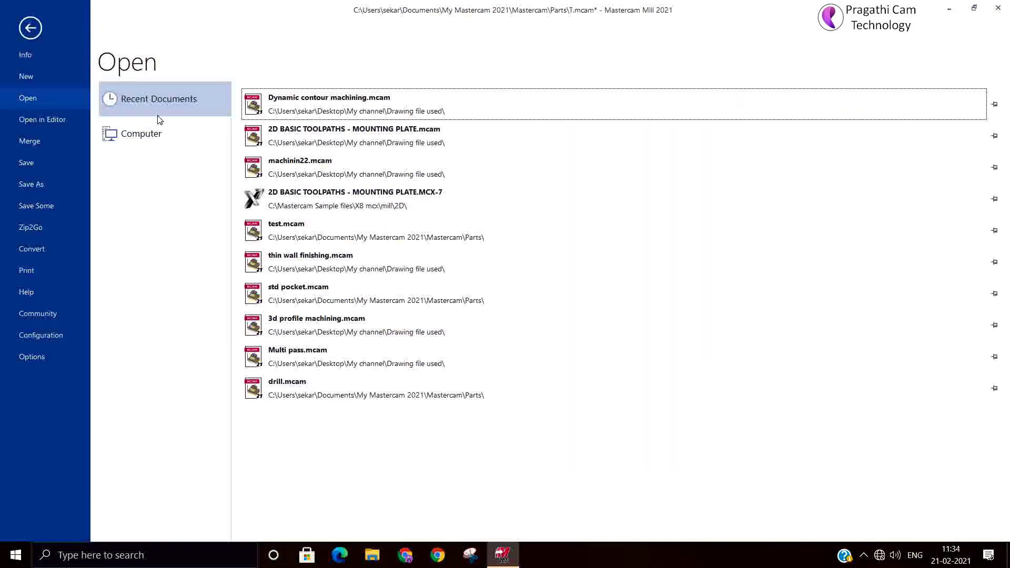
{"action": "left_click", "coordinate": [280, 141]}
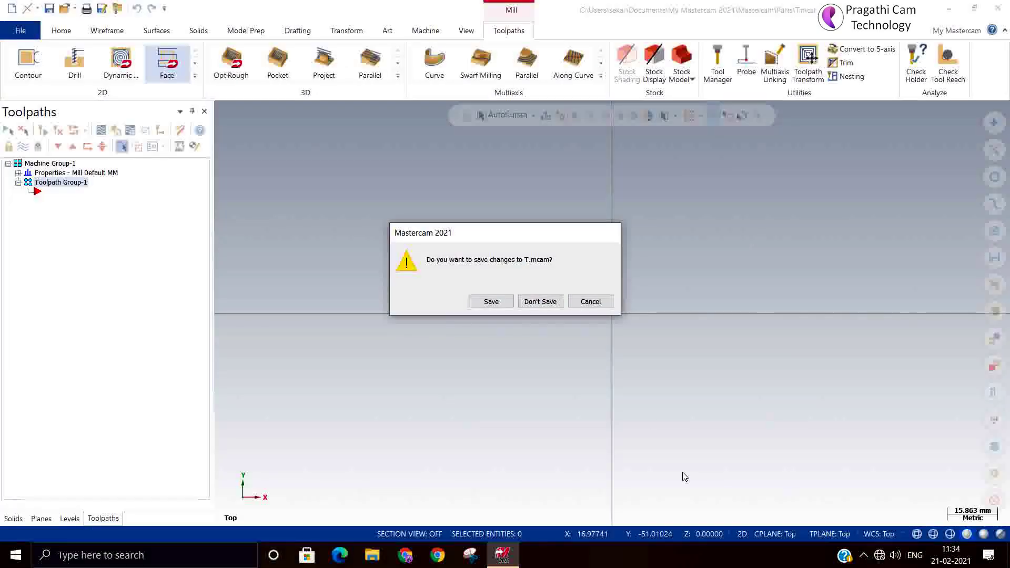
{"action": "left_click", "coordinate": [540, 302]}
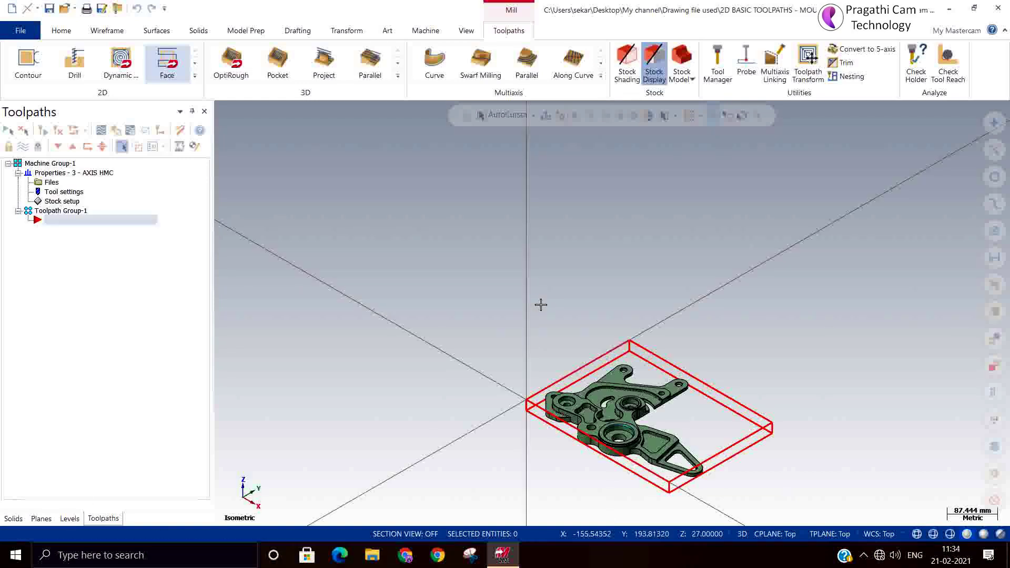
Start a 2D High Speed Area Mill toolpath on the mounting plate with the machining region strategy From outside.
{"action": "right_click", "coordinate": [426, 295]}
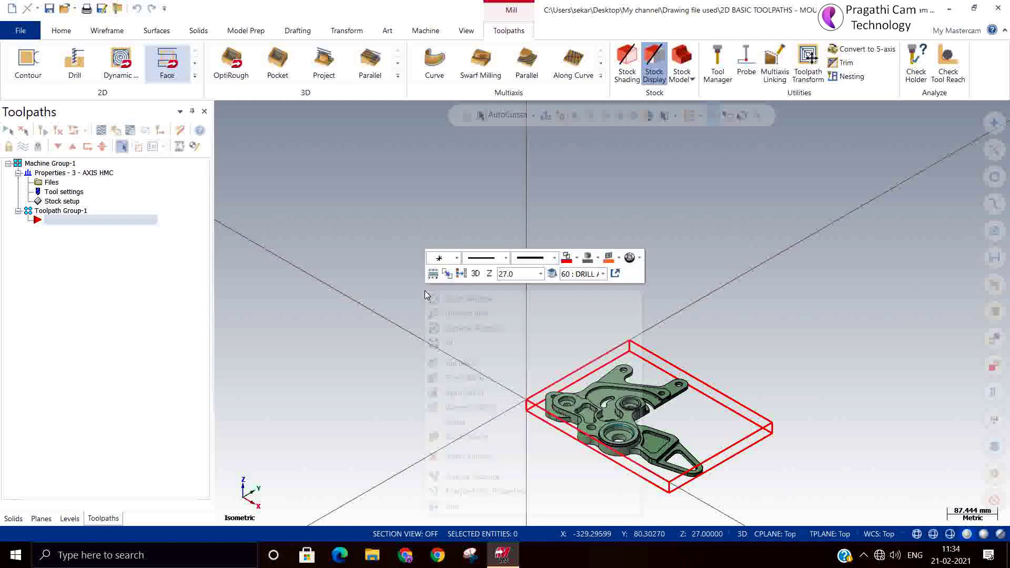
{"action": "left_click", "coordinate": [461, 364]}
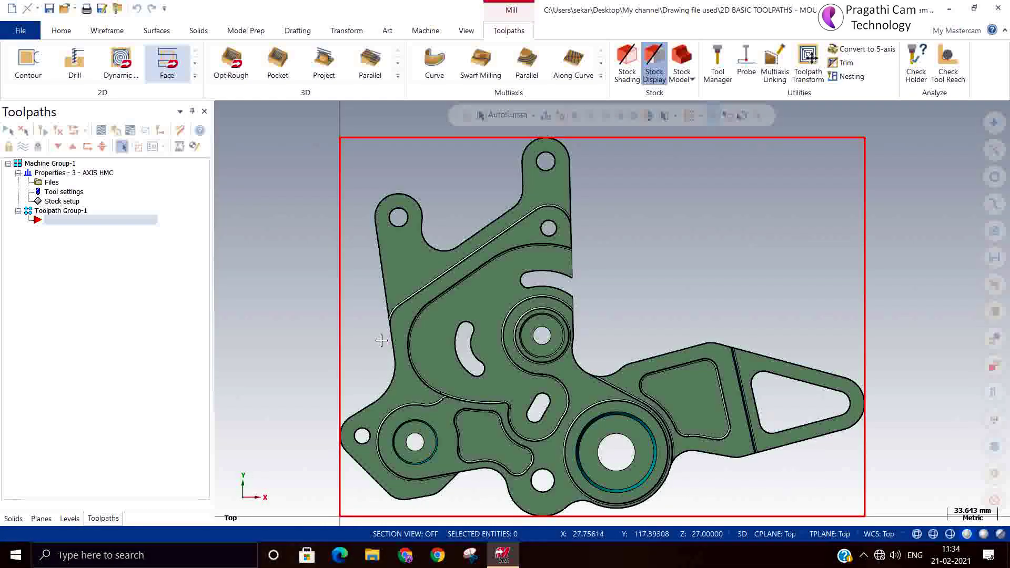
{"action": "right_click", "coordinate": [647, 274]}
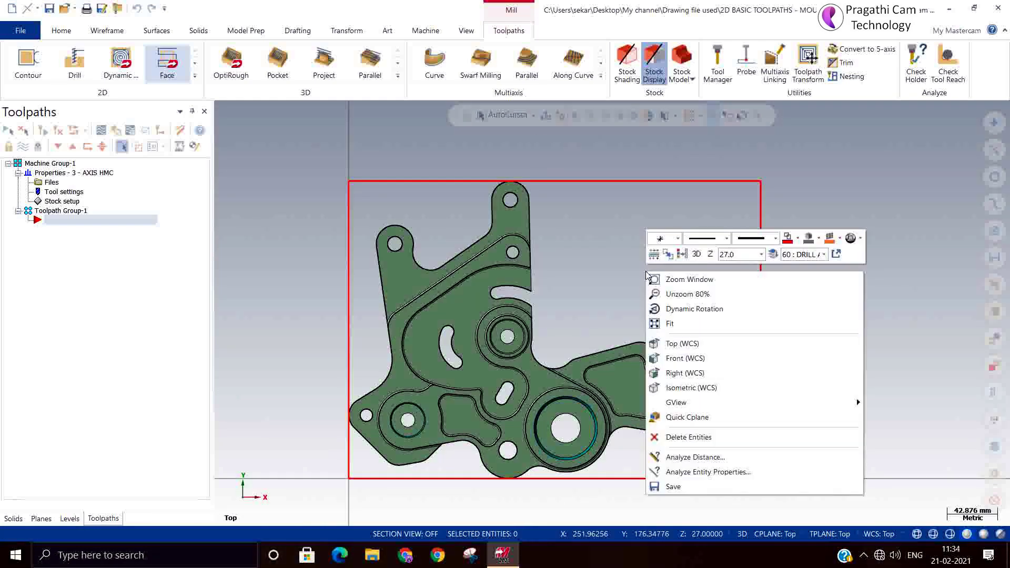
{"action": "left_click", "coordinate": [691, 388]}
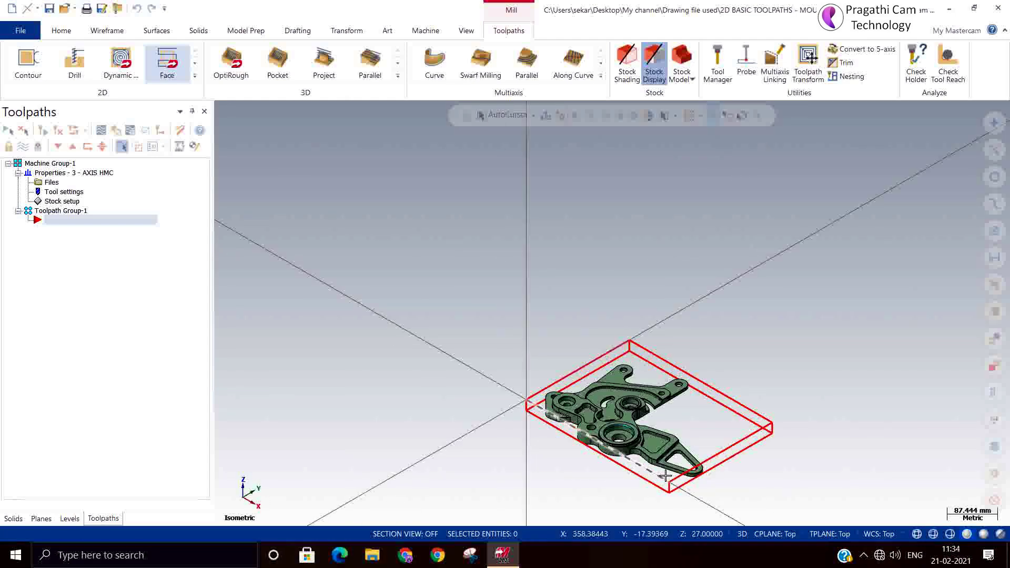
{"action": "scroll", "coordinate": [665, 448], "scroll_direction": "up", "scroll_amount": 5}
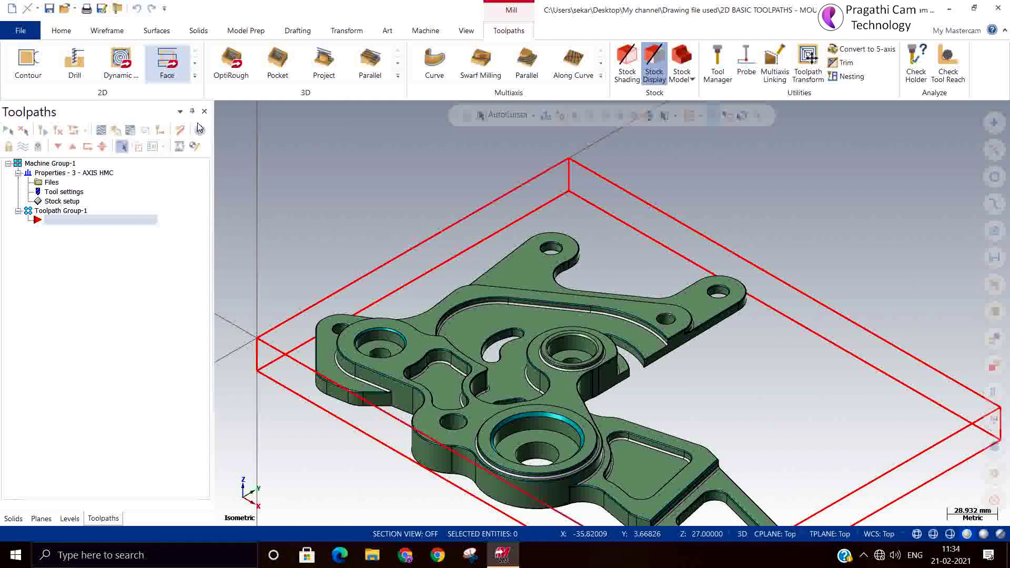
{"action": "right_click", "coordinate": [112, 252]}
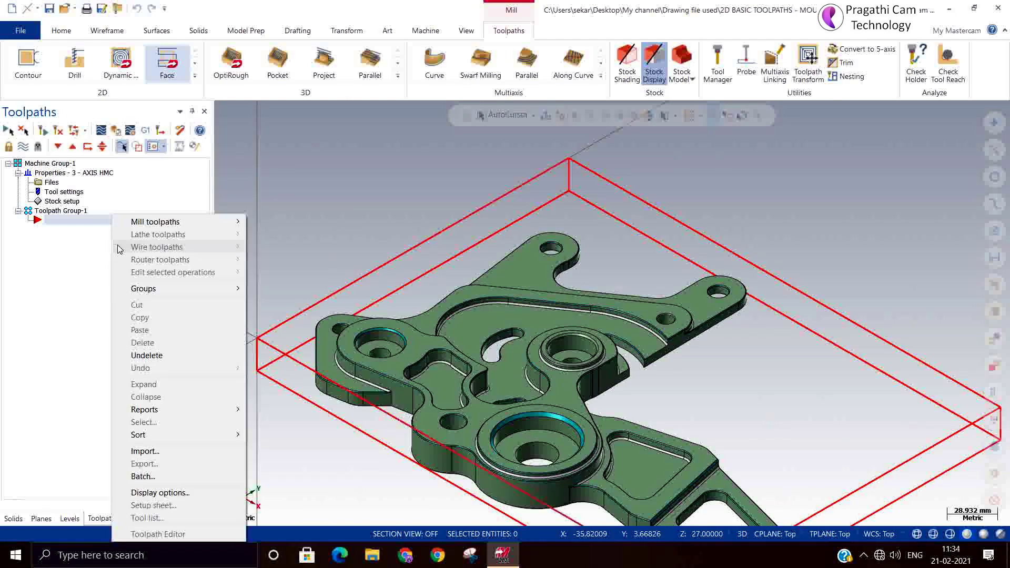
{"action": "mouse_move", "coordinate": [174, 222]}
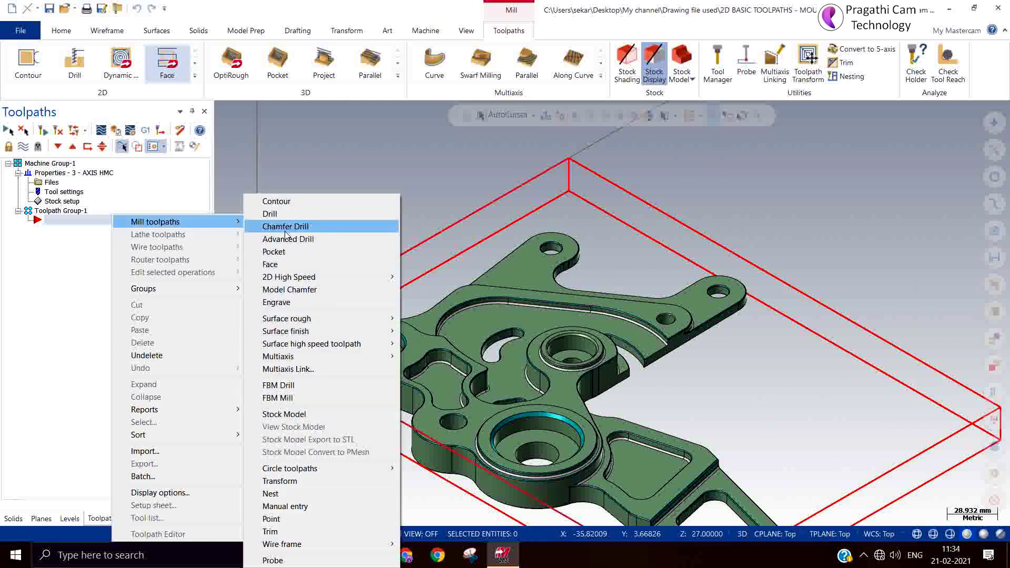
{"action": "mouse_move", "coordinate": [308, 282]}
{"action": "left_click", "coordinate": [432, 290]}
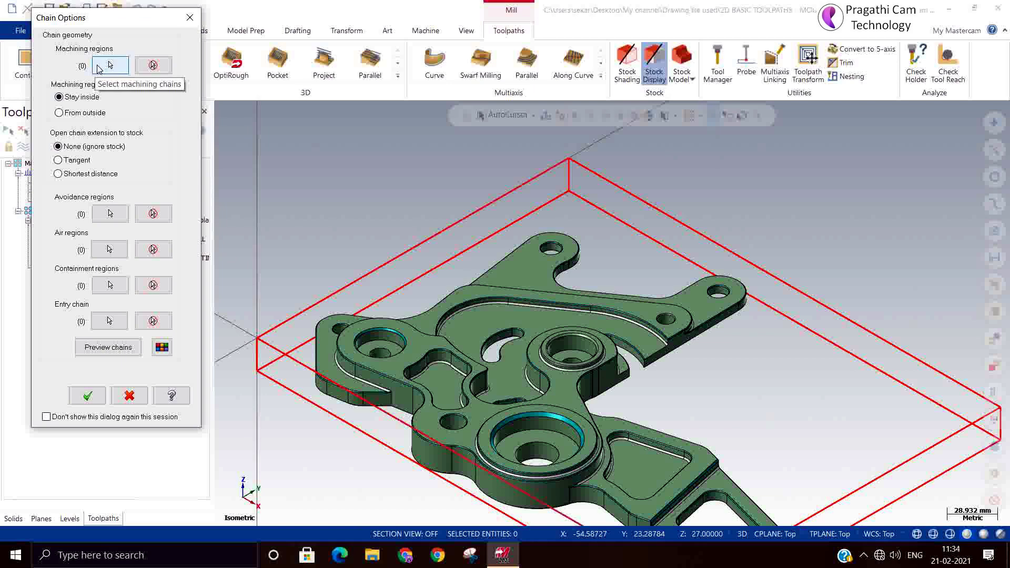
{"action": "left_click", "coordinate": [89, 114]}
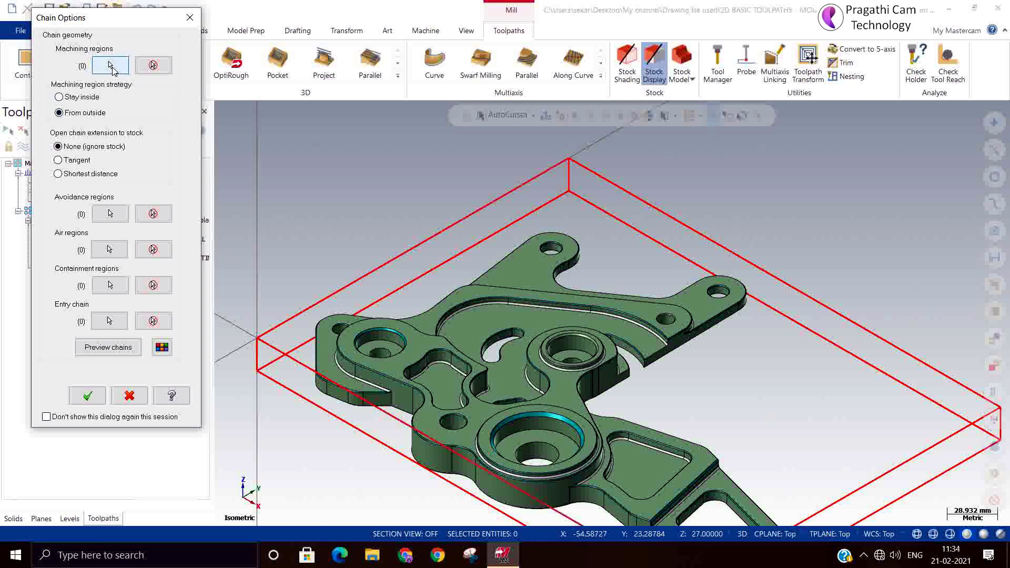
Chain the solid floor face of the large curved open pocket as the machining region.
{"action": "left_click", "coordinate": [110, 65]}
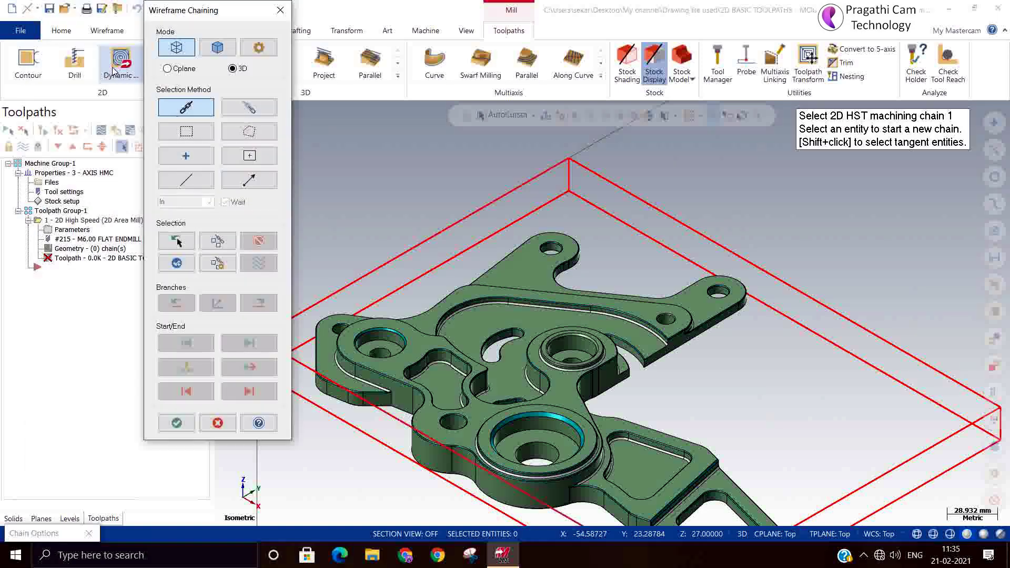
{"action": "left_click", "coordinate": [217, 48]}
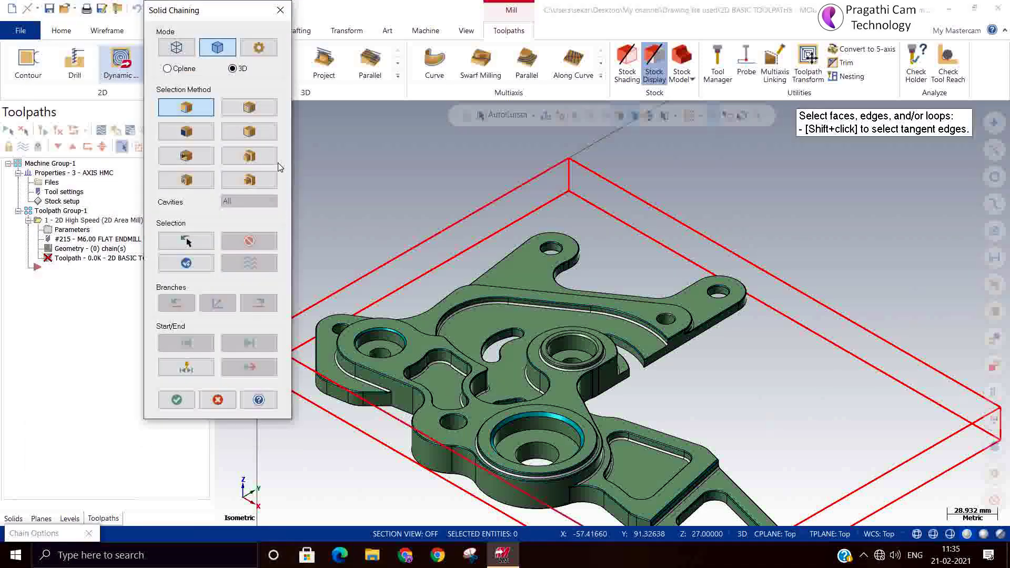
{"action": "left_click", "coordinate": [250, 107]}
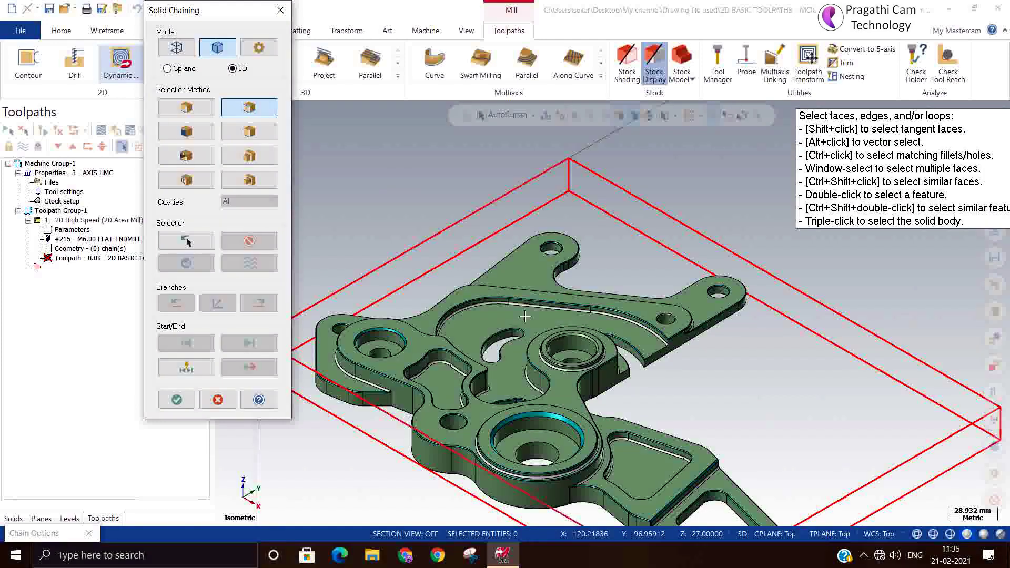
{"action": "left_click", "coordinate": [645, 354]}
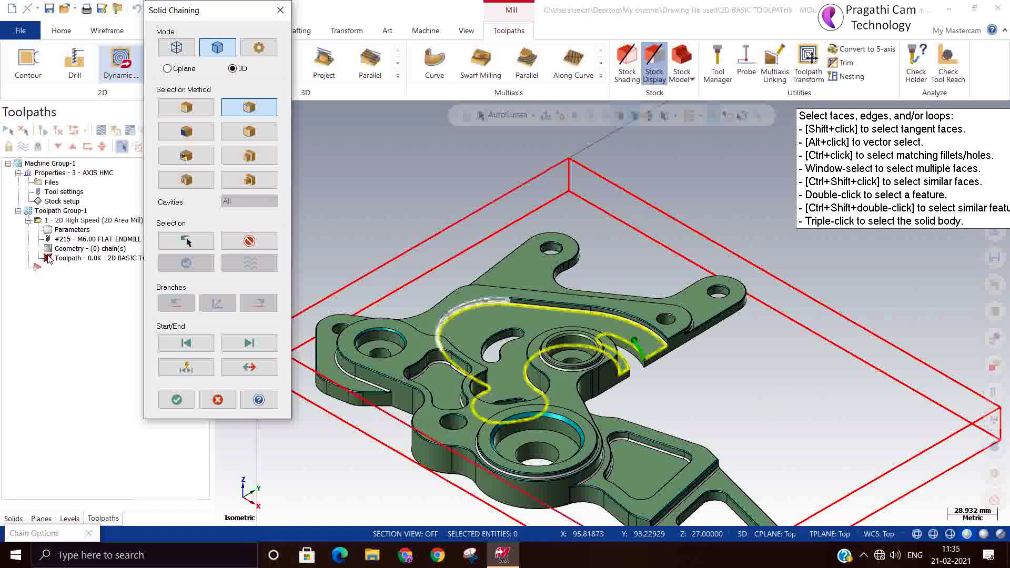
{"action": "left_click", "coordinate": [176, 400]}
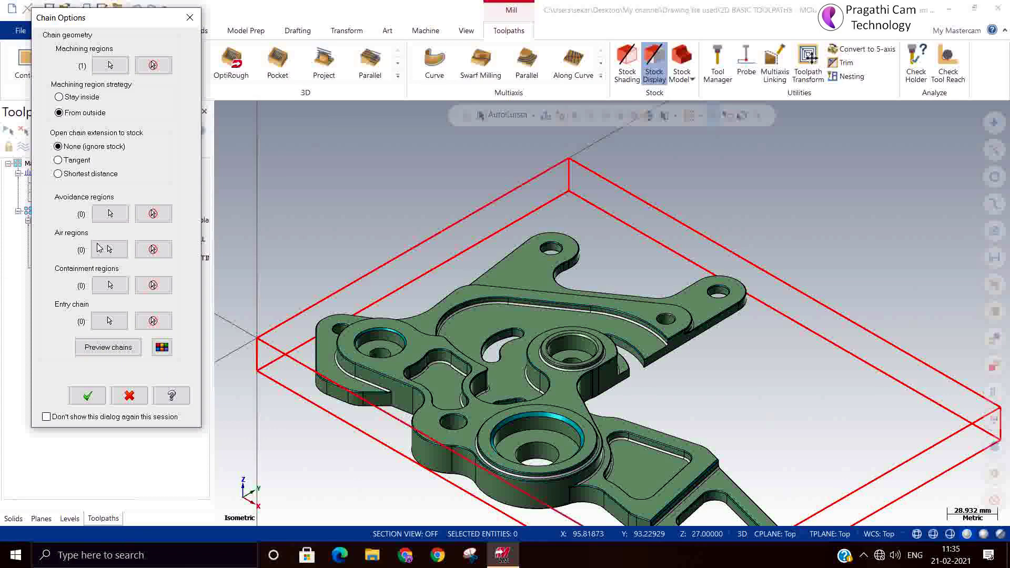
Chain the short open edge of the large curved pocket as an air region and accept the chain options.
{"action": "left_click", "coordinate": [102, 253]}
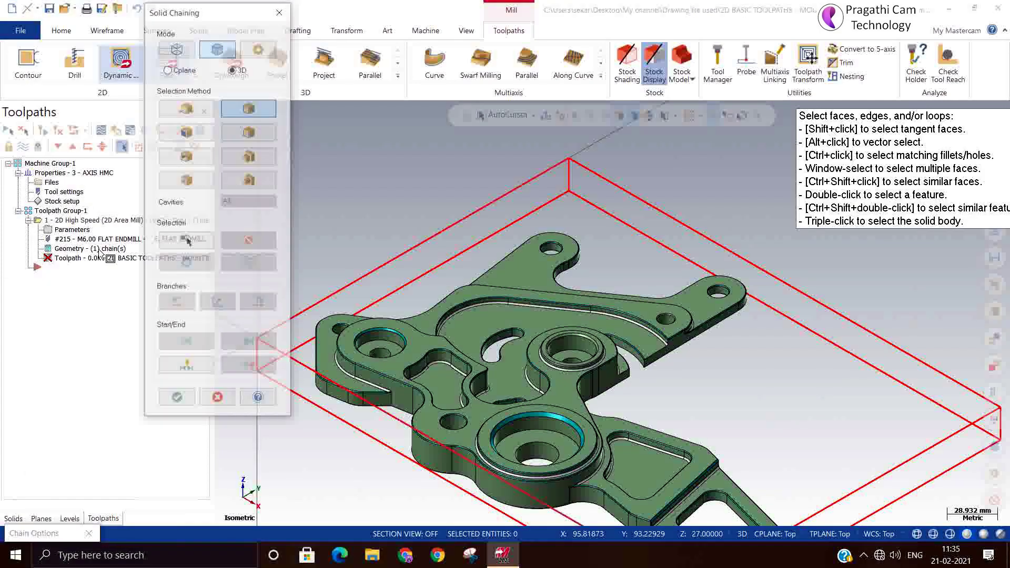
{"action": "left_click", "coordinate": [185, 106]}
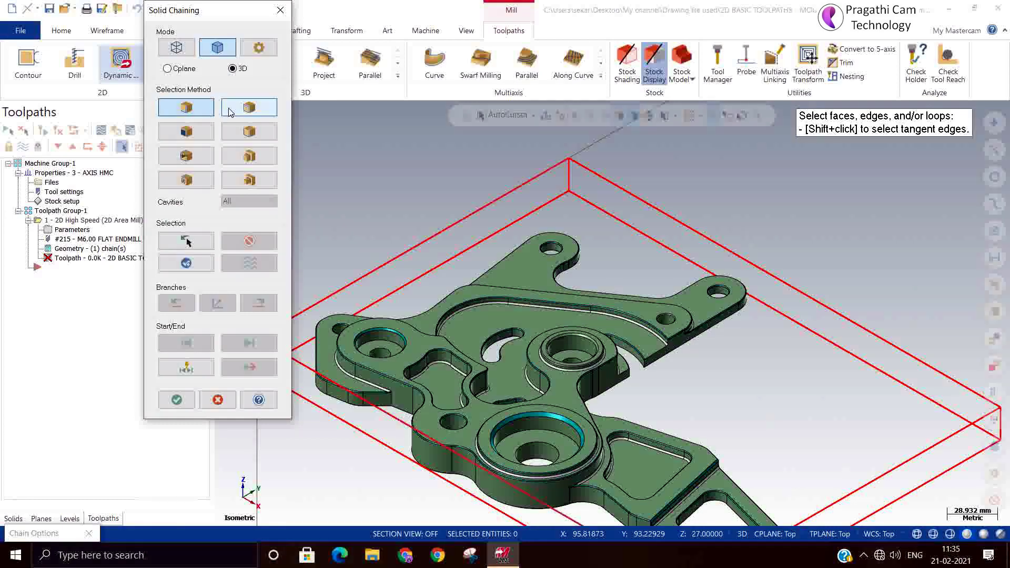
{"action": "left_click", "coordinate": [653, 341]}
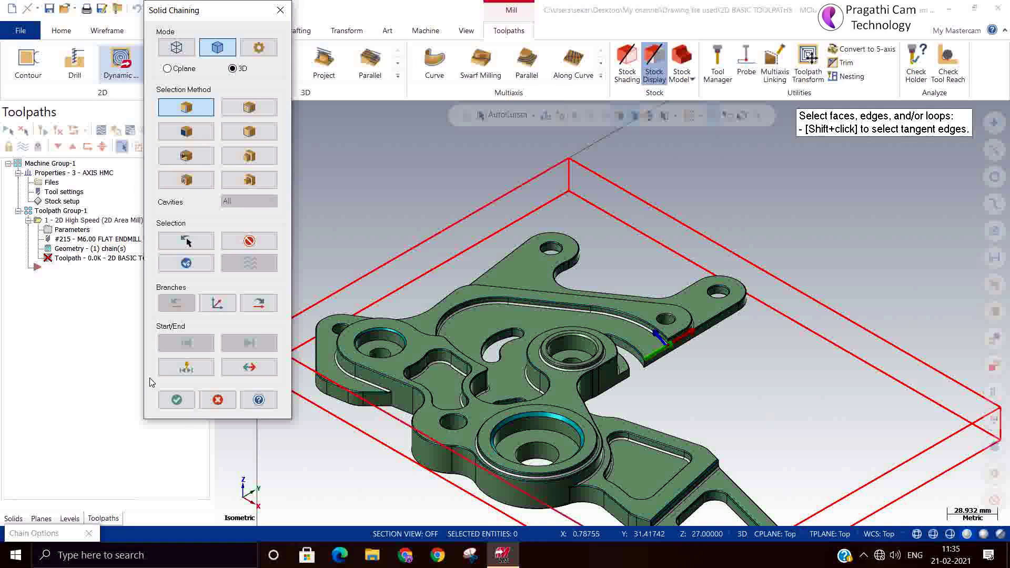
{"action": "left_click", "coordinate": [184, 398]}
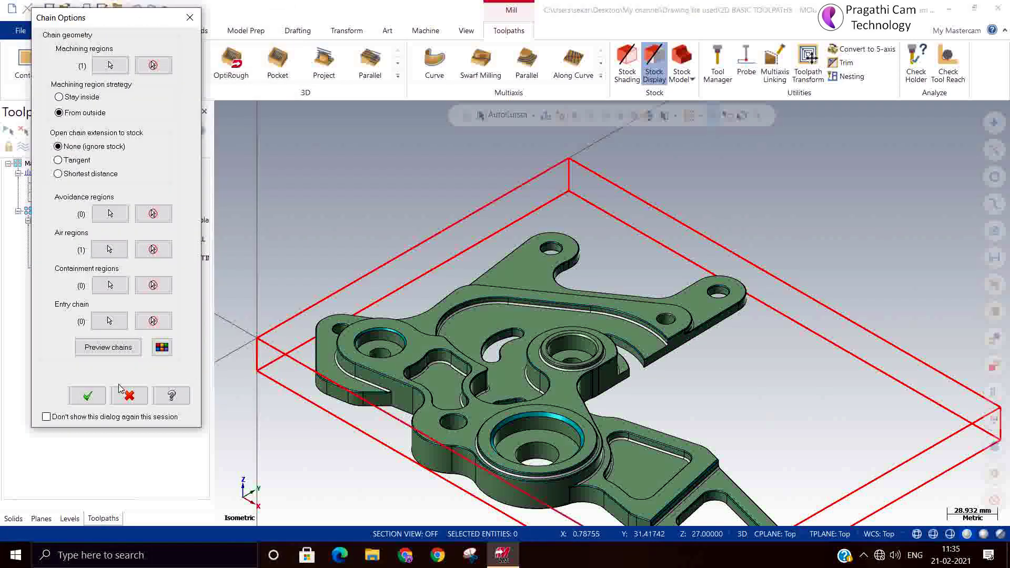
{"action": "left_click", "coordinate": [86, 414]}
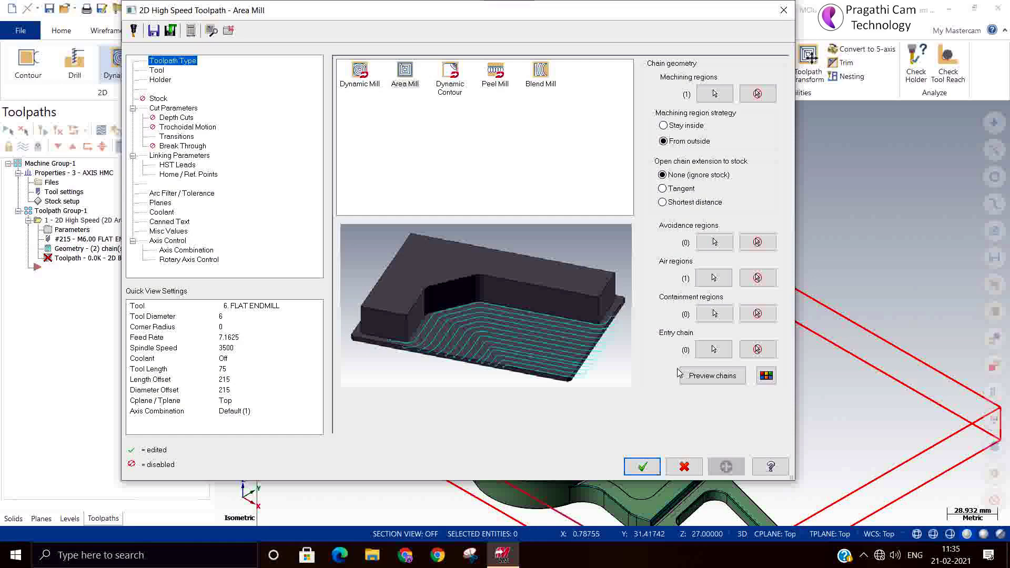
Check the Area Mill tool settings and choose Climb as the cutting method in the cut parameters.
{"action": "left_click", "coordinate": [156, 72]}
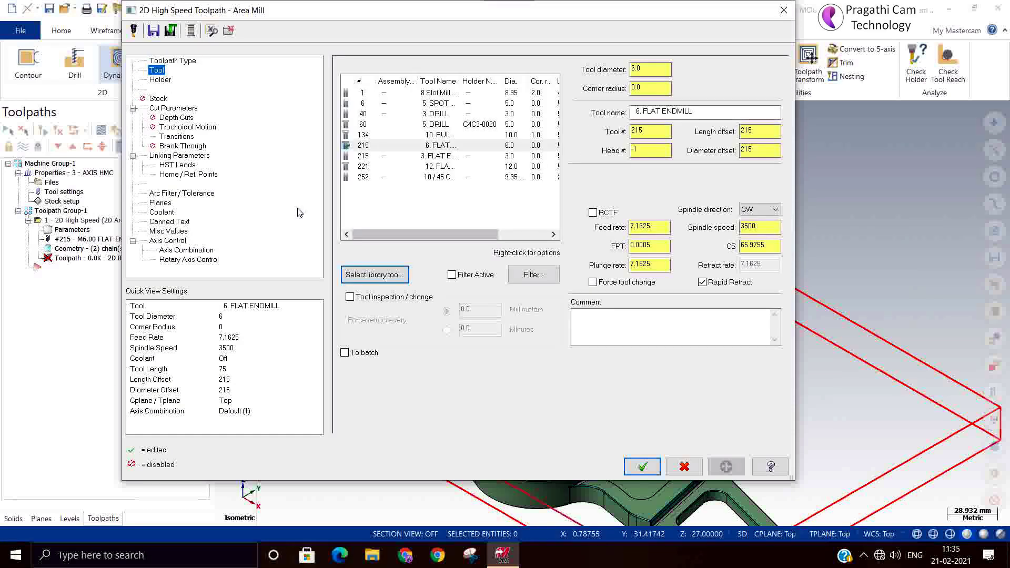
{"action": "left_click", "coordinate": [161, 109]}
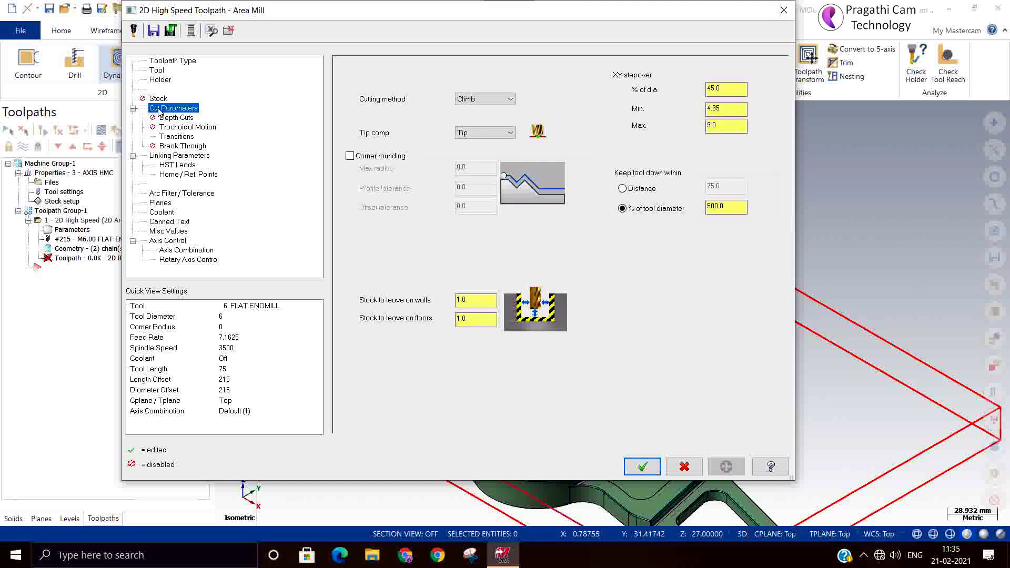
{"action": "left_click", "coordinate": [476, 100]}
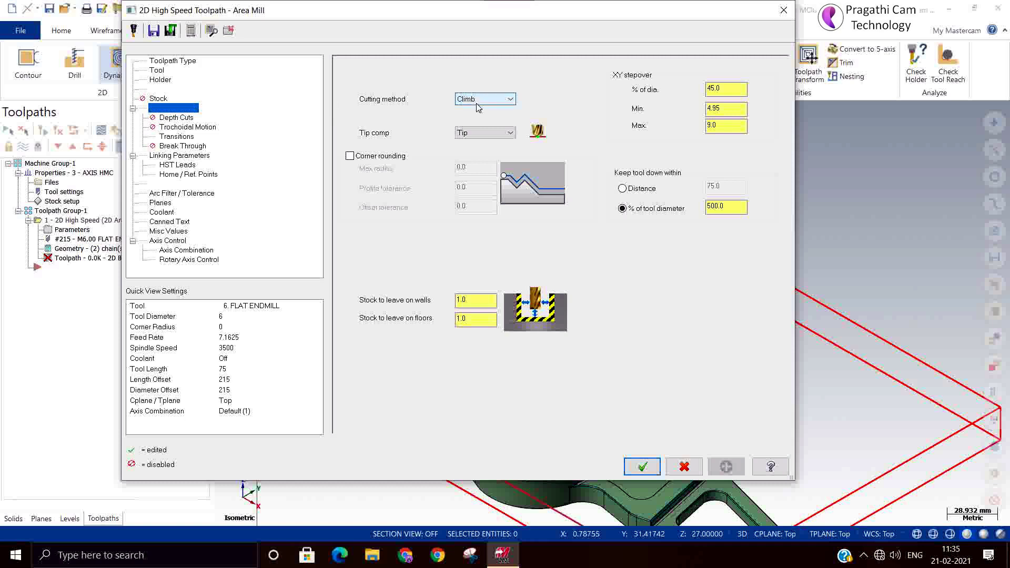
{"action": "left_click", "coordinate": [478, 109]}
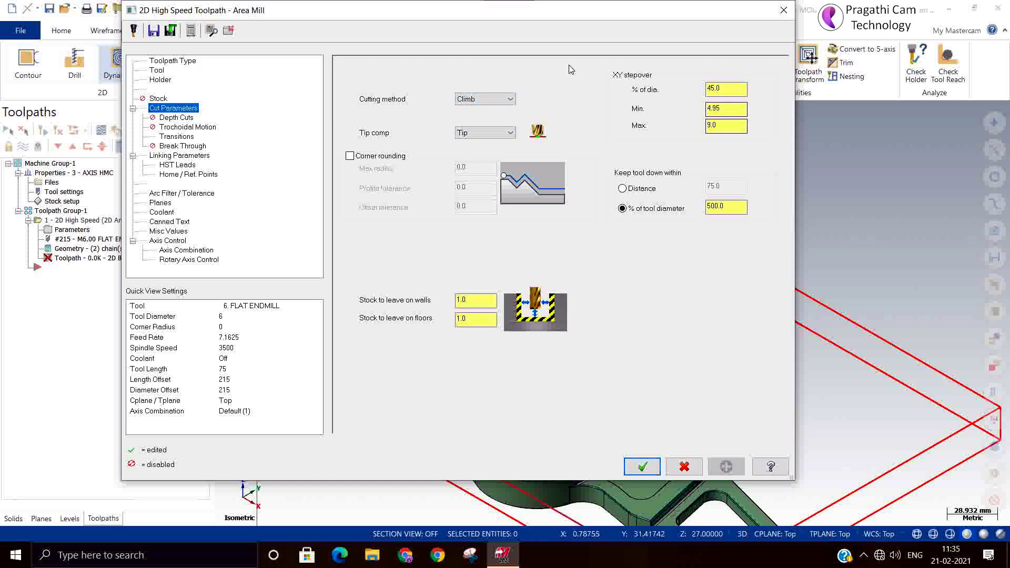
{"action": "left_click", "coordinate": [487, 100]}
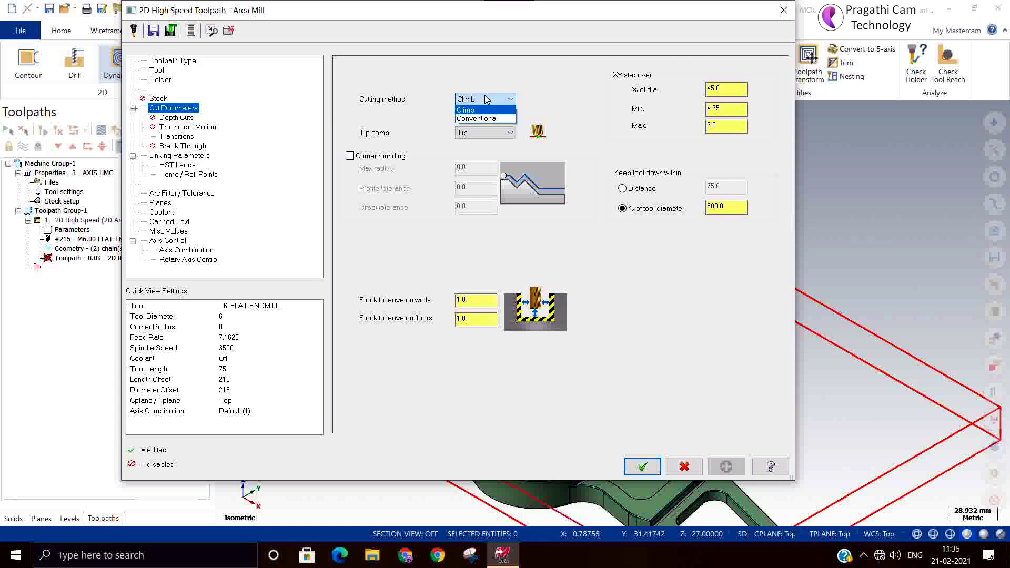
{"action": "left_click", "coordinate": [469, 111]}
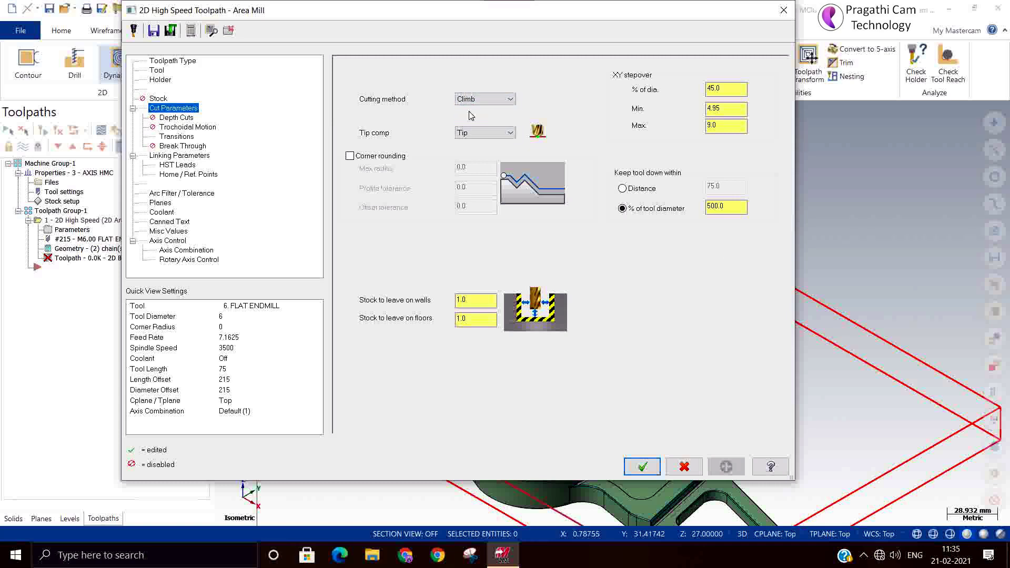
Enable corner rounding in the cut parameters with a maximum radius of 2.
{"action": "left_click", "coordinate": [350, 155]}
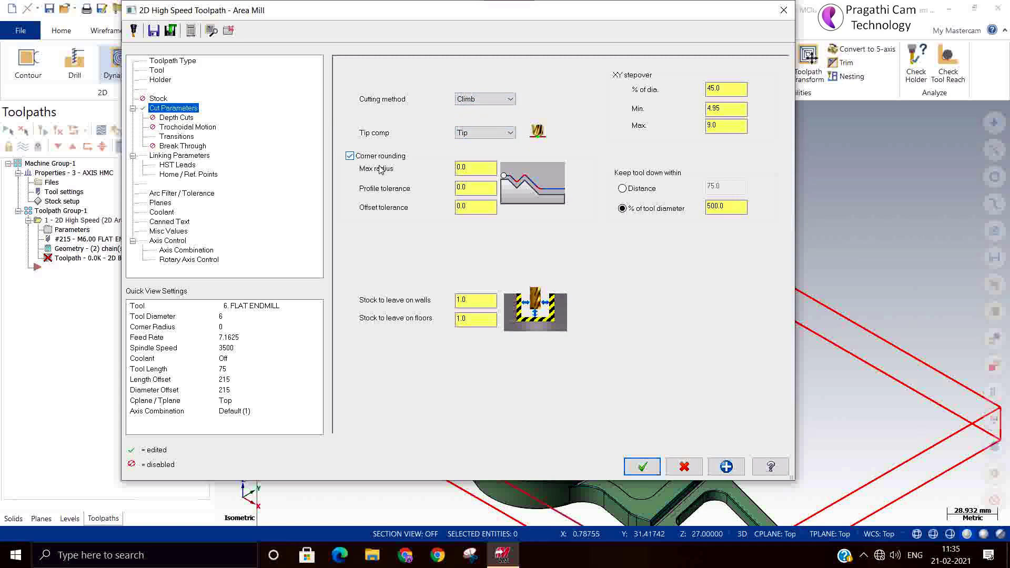
{"action": "left_click", "coordinate": [470, 168]}
{"action": "double_click", "coordinate": [470, 169]}
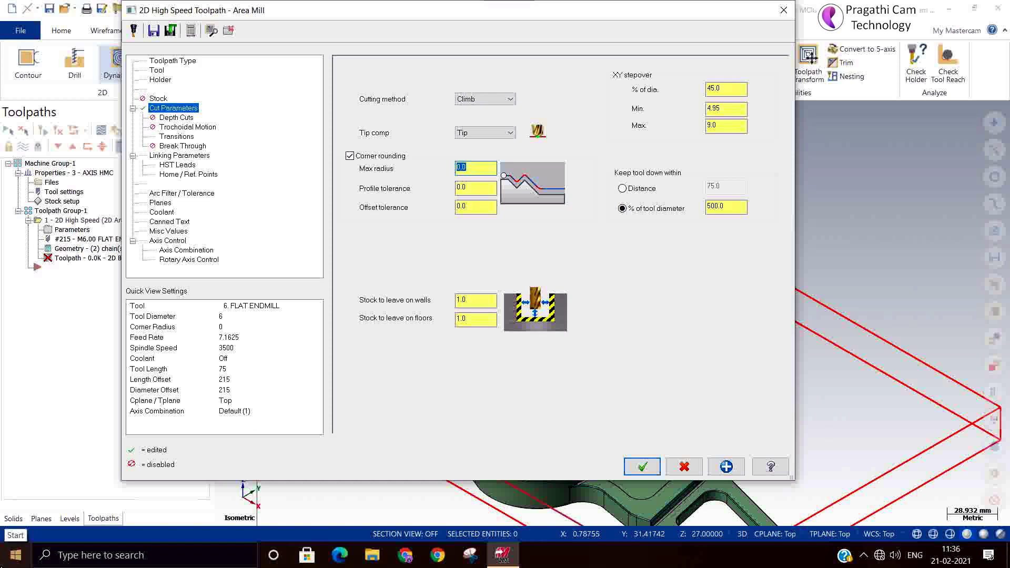
{"action": "type", "text": "2"}
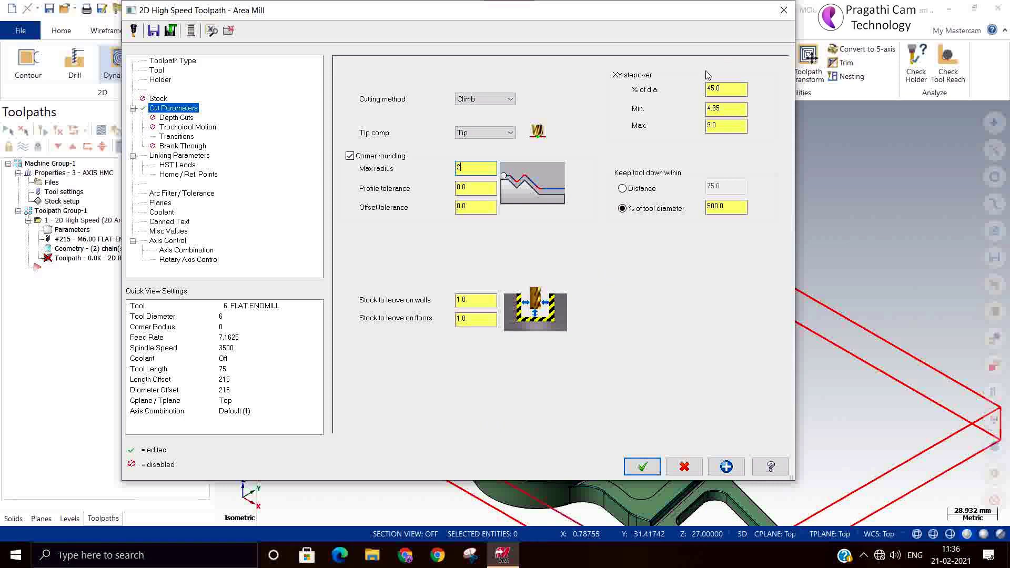
{"action": "key", "text": "Tab"}
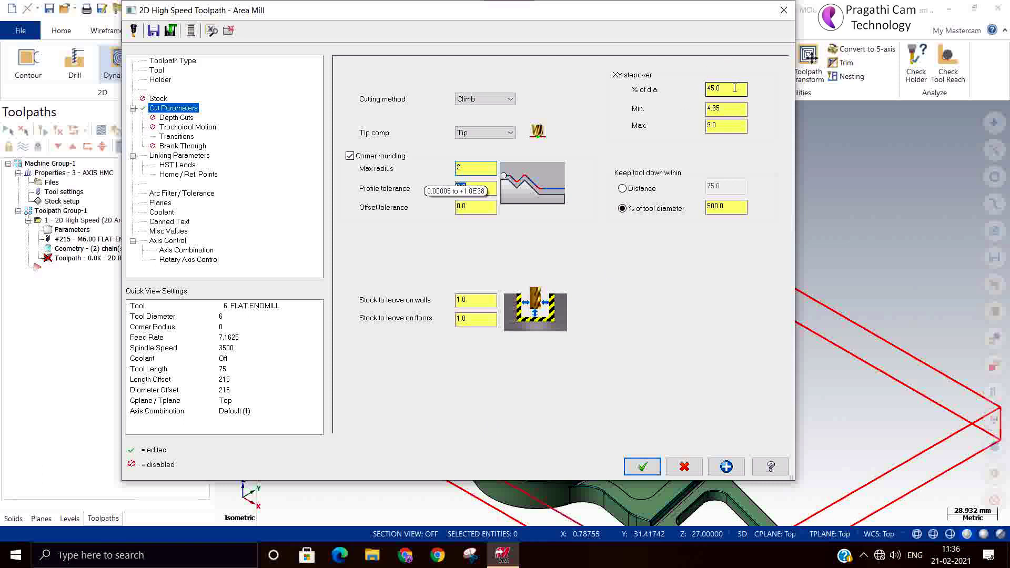
Set the corner rounding's profile tolerance to 0.01.
{"action": "left_click", "coordinate": [488, 183]}
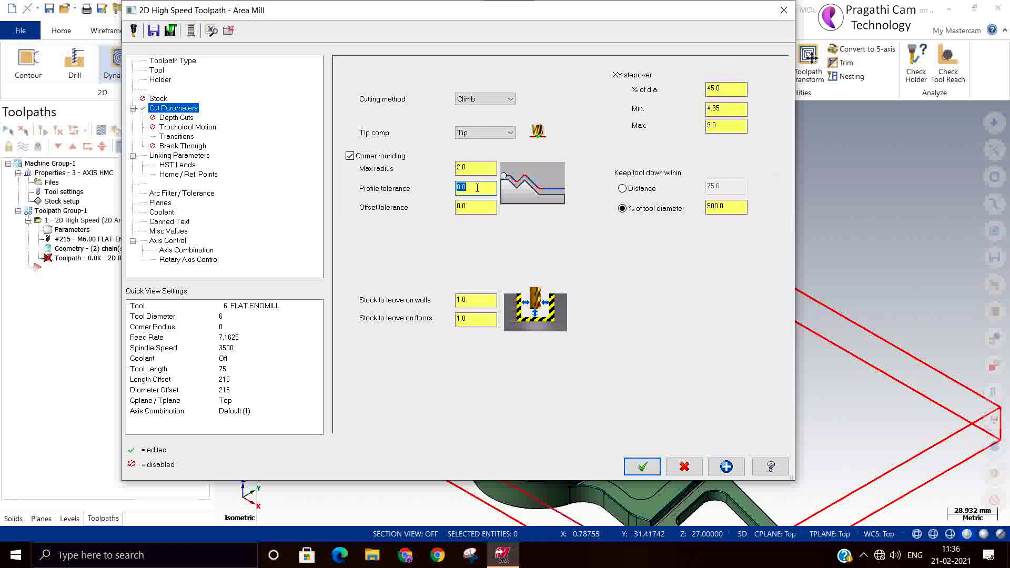
{"action": "left_click", "coordinate": [479, 188]}
{"action": "left_click", "coordinate": [723, 87]}
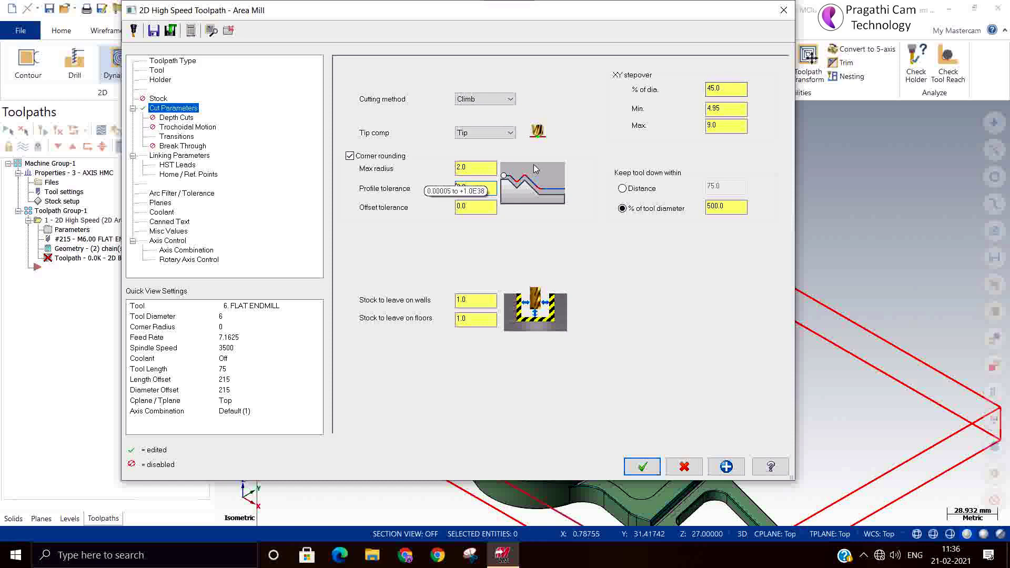
{"action": "left_click", "coordinate": [474, 190]}
{"action": "left_click", "coordinate": [483, 186]}
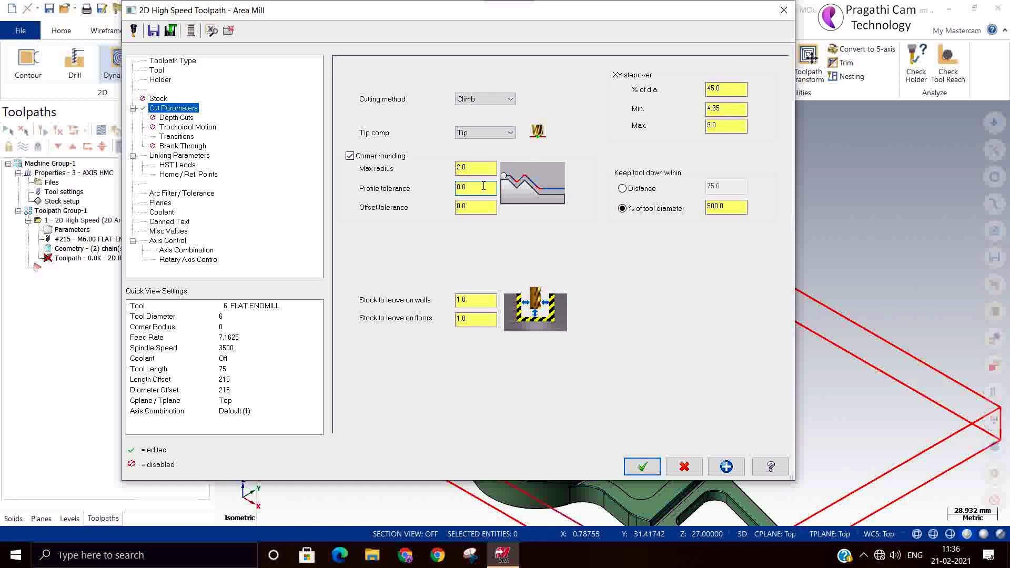
{"action": "type", "text": "1"}
Set the corner rounding's offset tolerance to 0.01 in the Area Mill cut parameters.
{"action": "left_click", "coordinate": [483, 204]}
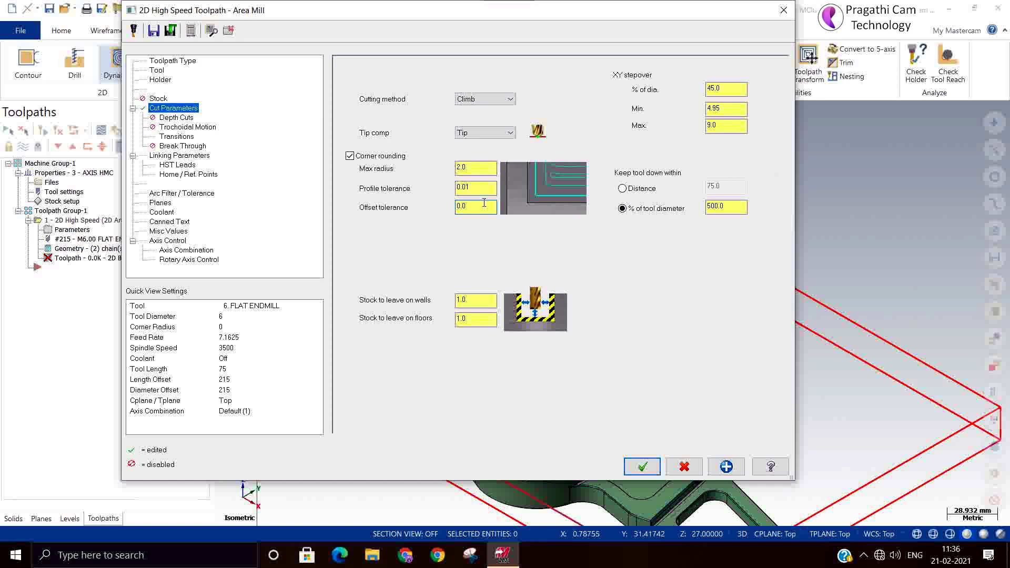
{"action": "double_click", "coordinate": [481, 207]}
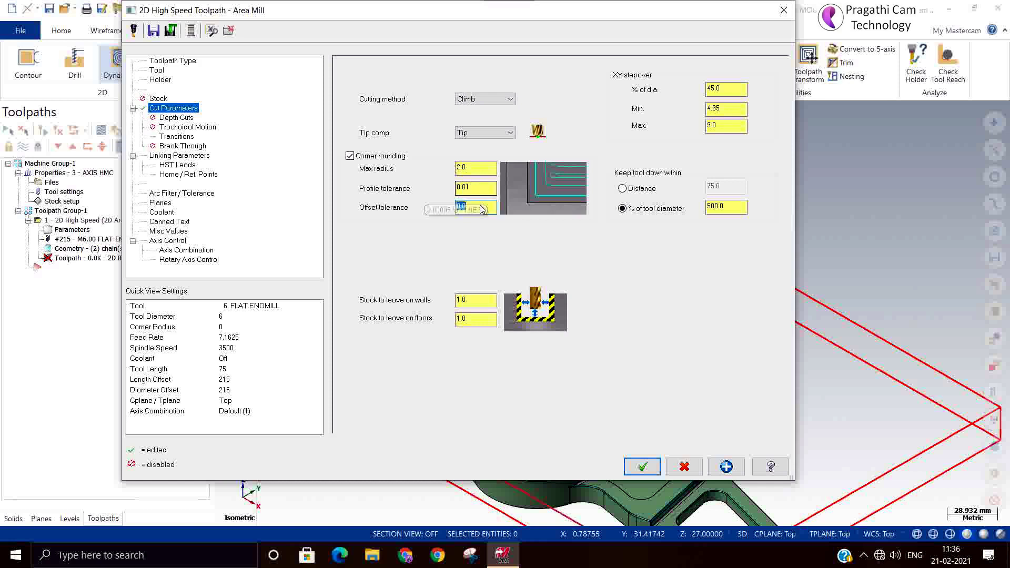
{"action": "left_click", "coordinate": [477, 205]}
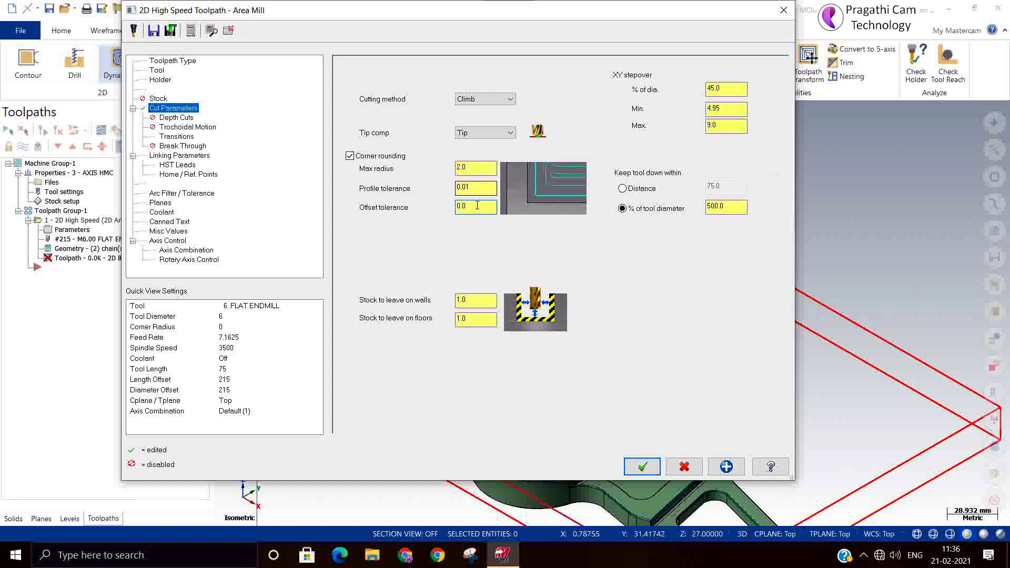
{"action": "type", "text": "1"}
Set the XY stepover to 40% of the tool diameter.
{"action": "left_click", "coordinate": [723, 89]}
{"action": "left_click_drag", "start_coordinate": [723, 88], "coordinate": [651, 89]}
{"action": "type", "text": "50"}
{"action": "key", "text": "BackSpace"}
{"action": "key", "text": "BackSpace"}
{"action": "type", "text": "40"}
{"action": "key", "text": "Return"}
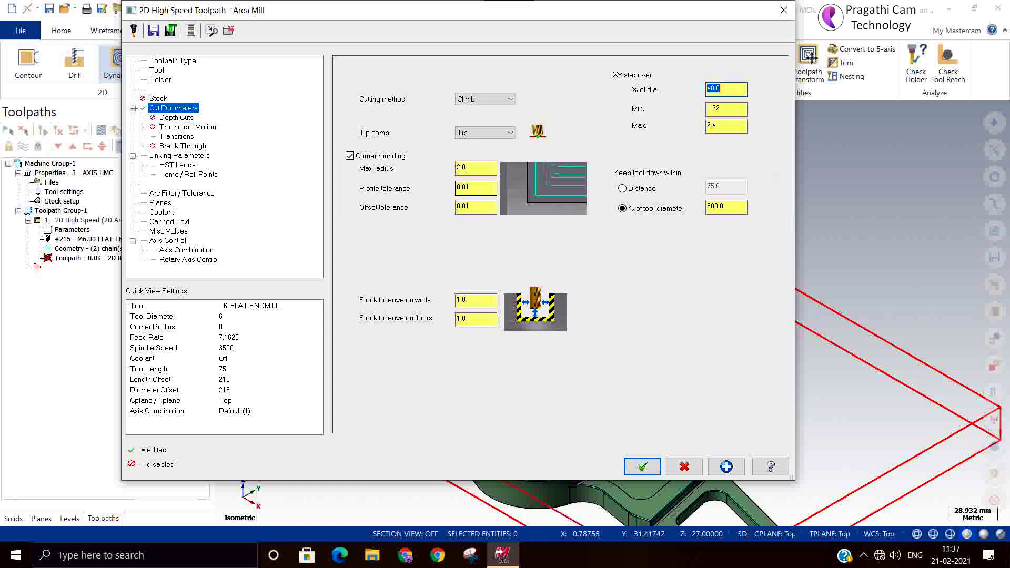
Set the stock to leave on walls to 0 and open the stock to leave on floors for editing.
{"action": "double_click", "coordinate": [463, 299]}
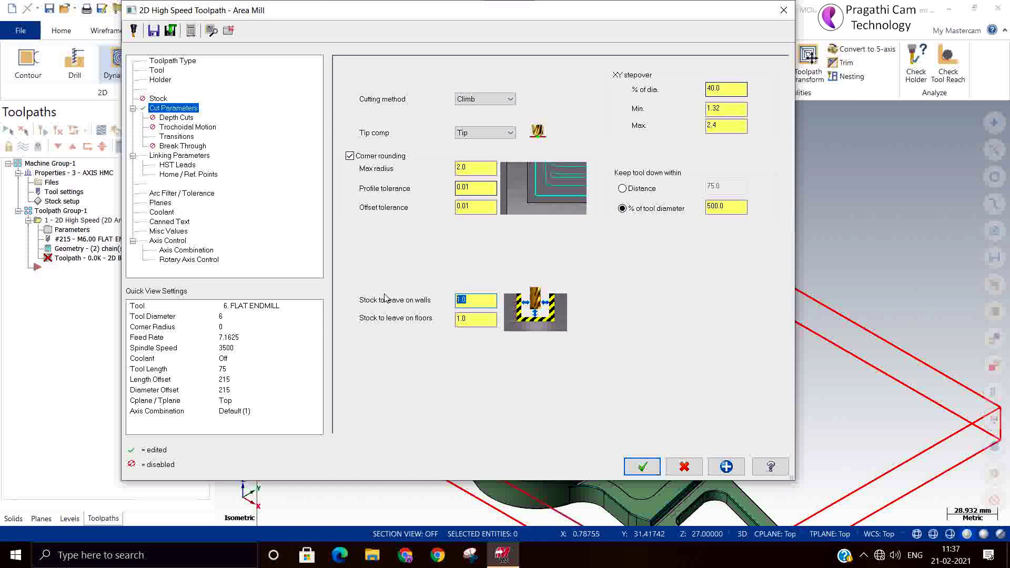
{"action": "type", "text": "0"}
{"action": "left_click", "coordinate": [465, 319]}
{"action": "double_click", "coordinate": [465, 319]}
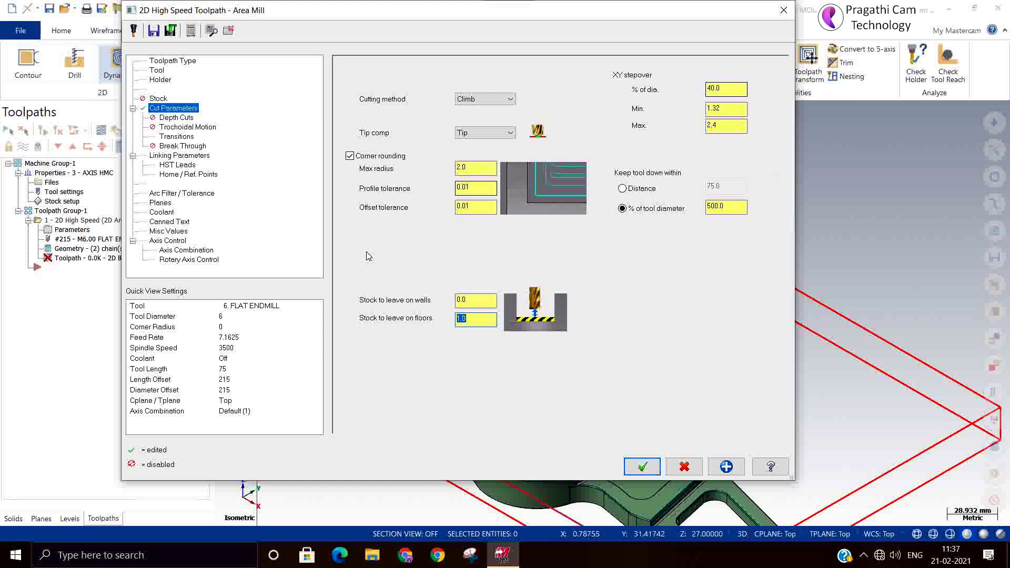
Enable depth cuts for the Area Mill toolpath with a maximum rough step of 0.25.
{"action": "left_click", "coordinate": [180, 118]}
{"action": "left_click", "coordinate": [379, 68]}
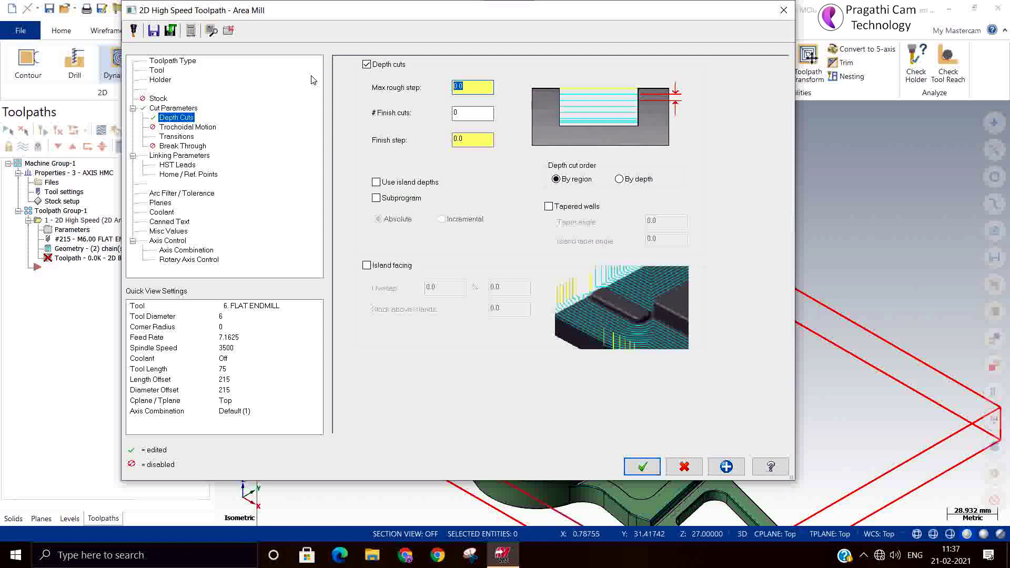
{"action": "type", "text": "0.25"}
Enable Minimize burial for the trochoidal motion and set the initial loop radius to 35% of the tool diameter.
{"action": "left_click", "coordinate": [211, 127]}
{"action": "left_click", "coordinate": [478, 101]}
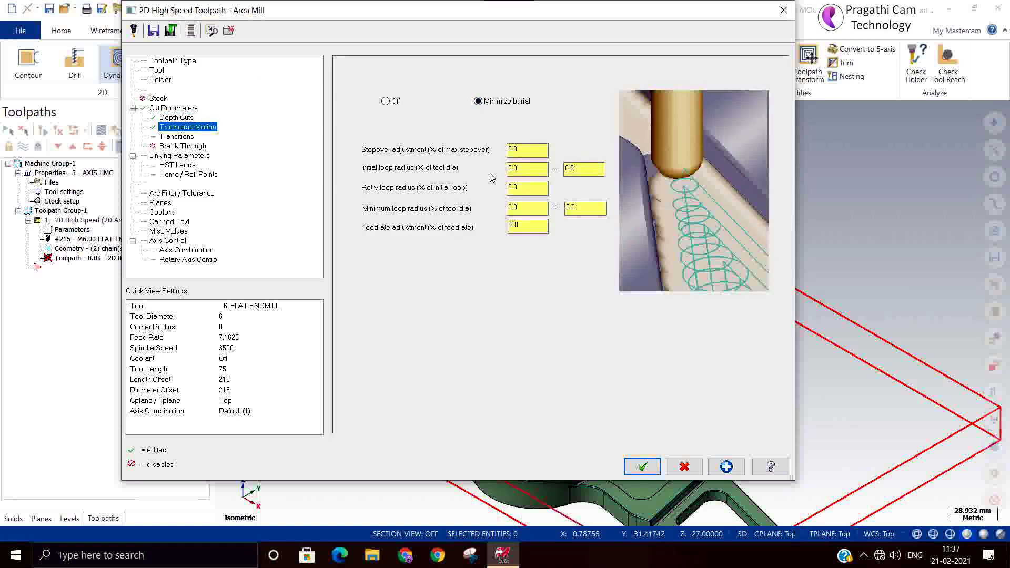
{"action": "left_click", "coordinate": [524, 151]}
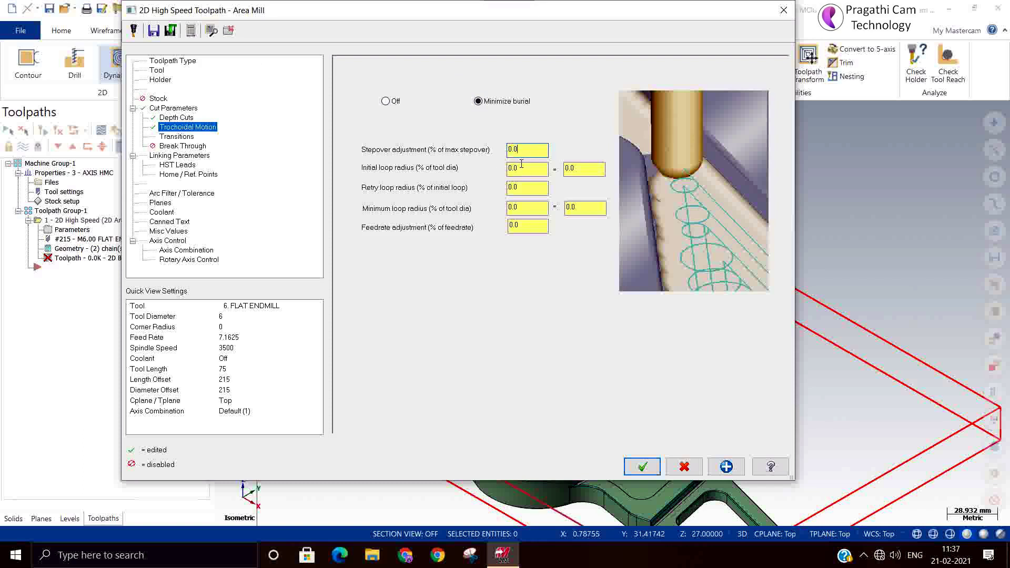
{"action": "left_click", "coordinate": [524, 171]}
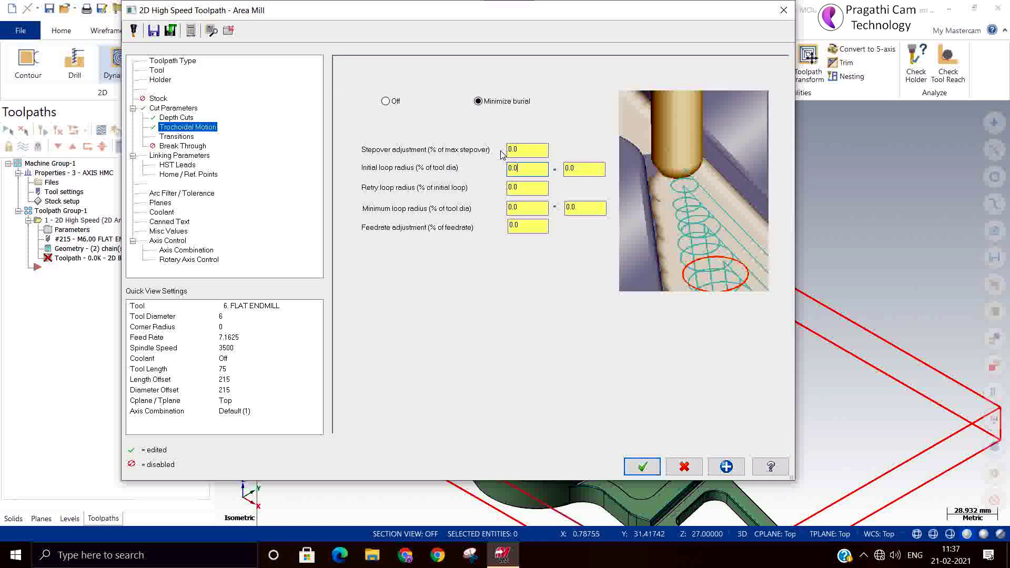
{"action": "left_click", "coordinate": [528, 150]}
{"action": "left_click", "coordinate": [386, 101]}
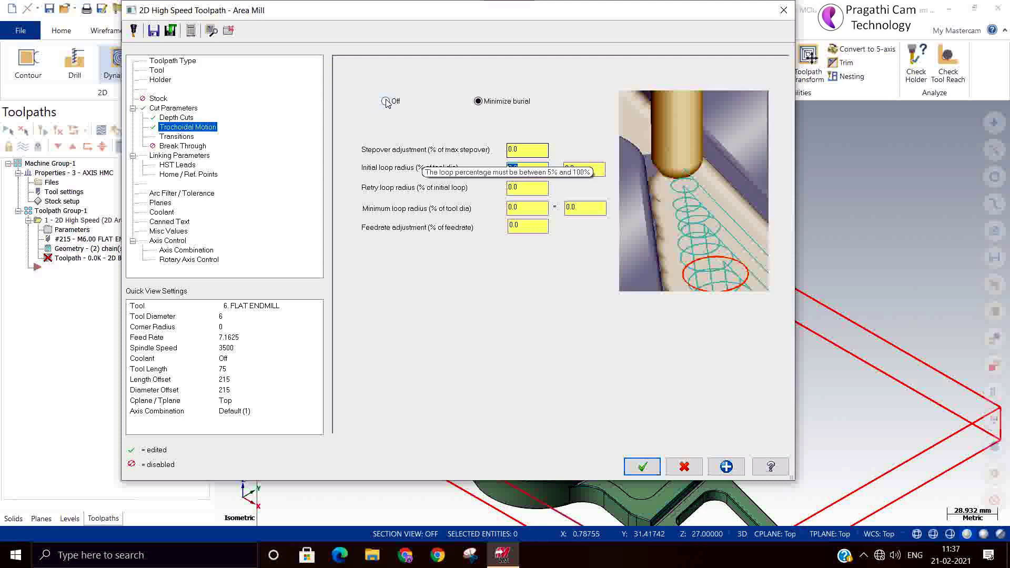
{"action": "left_click", "coordinate": [386, 101]}
{"action": "left_click", "coordinate": [527, 147]}
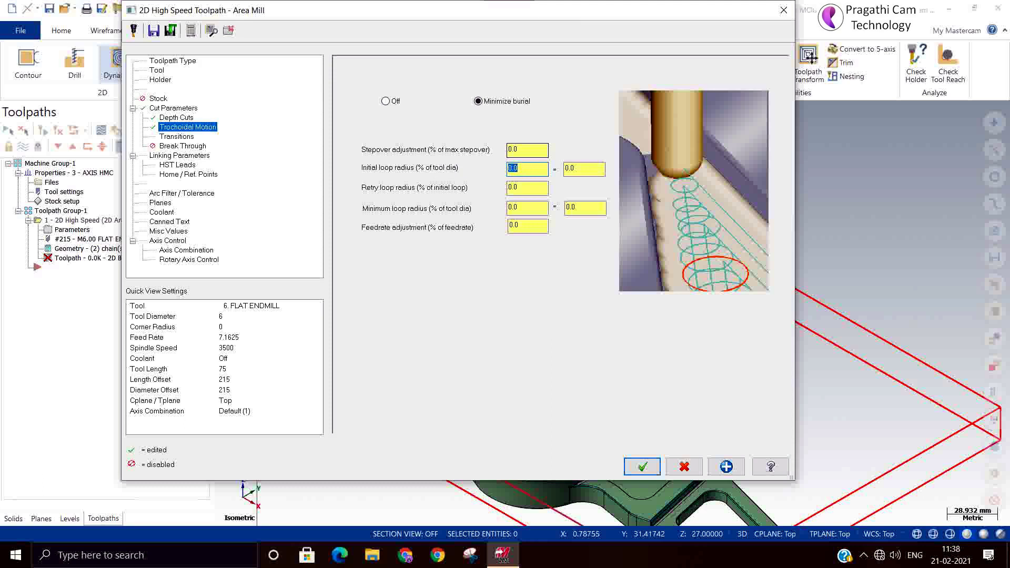
{"action": "type", "text": "35"}
{"action": "key", "text": "Tab"}
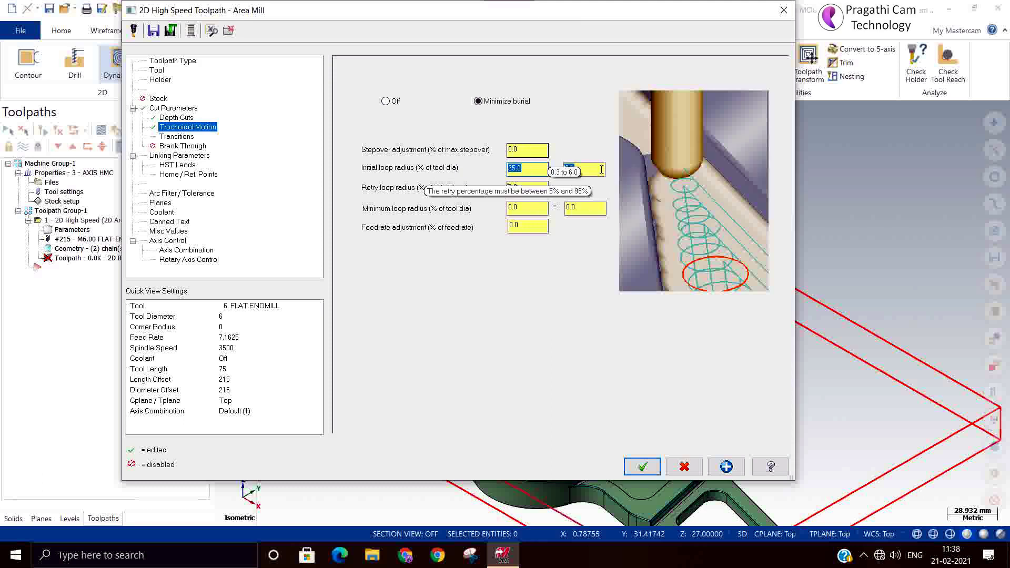
{"action": "key", "text": "Tab"}
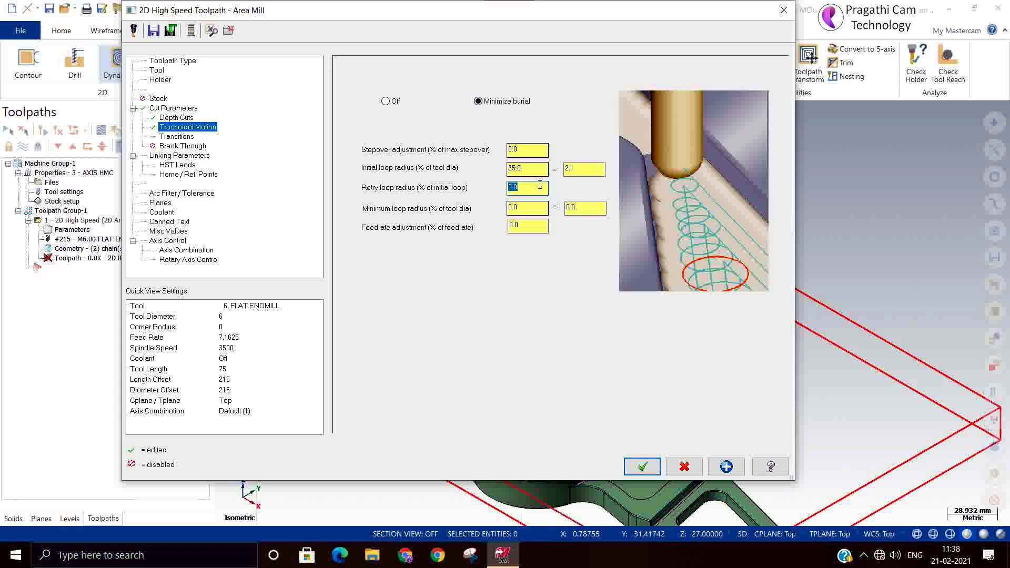
Set the retry loop radius to 20% of the initial loop and the minimum loop radius to 10% of the tool diameter.
{"action": "type", "text": "20"}
{"action": "key", "text": "Return"}
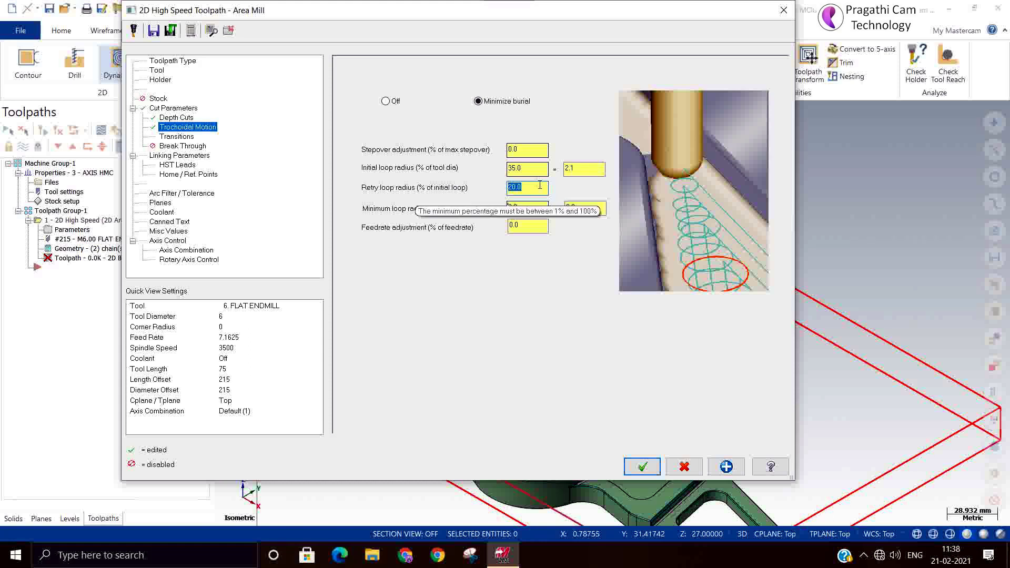
{"action": "key", "text": "Tab"}
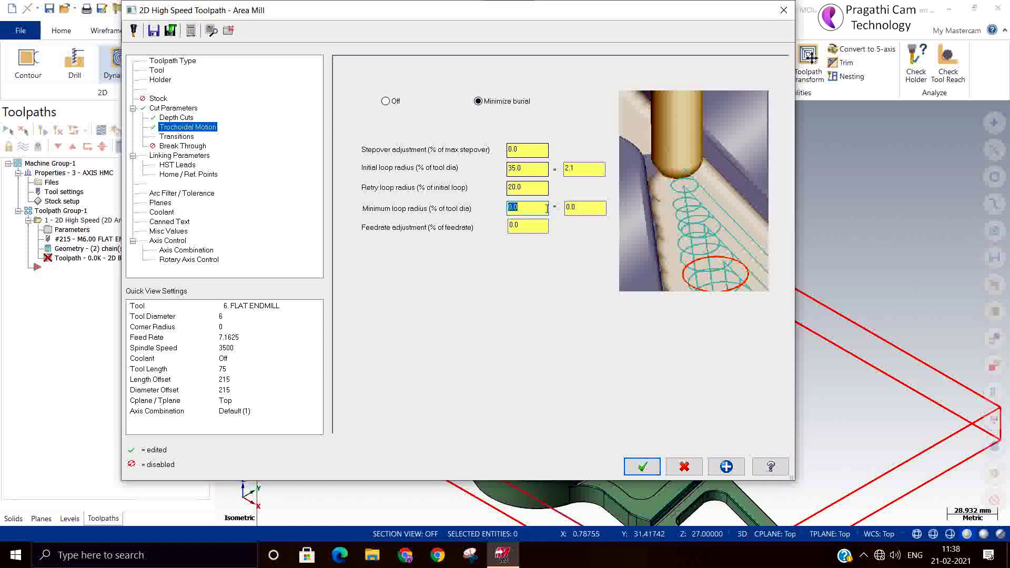
{"action": "type", "text": "10"}
{"action": "left_click", "coordinate": [524, 227]}
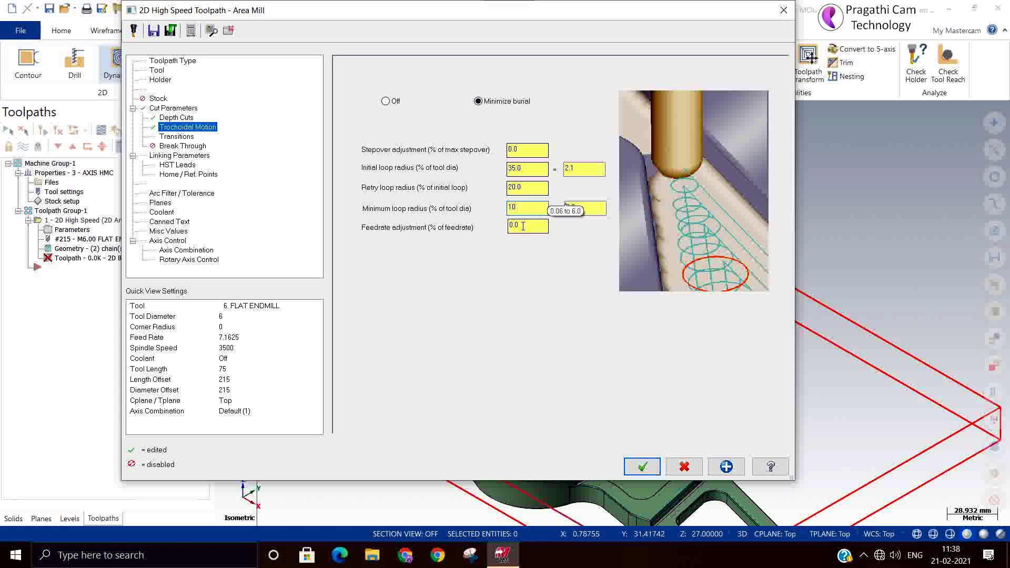
{"action": "left_click", "coordinate": [600, 206]}
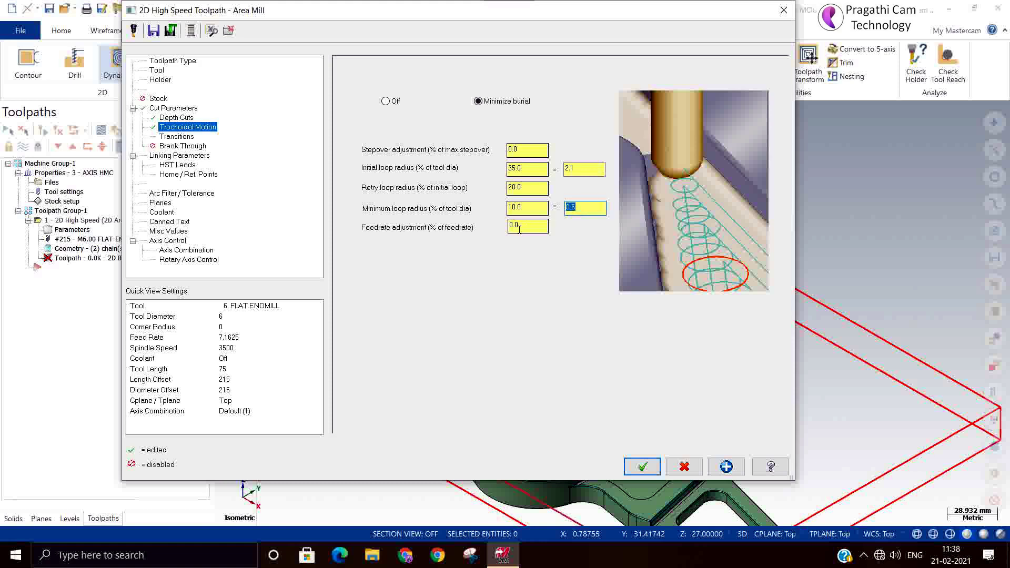
Set the trochoidal feedrate adjustment to 30% and the stepover adjustment to 25% of the maximum stepover.
{"action": "left_click", "coordinate": [537, 223]}
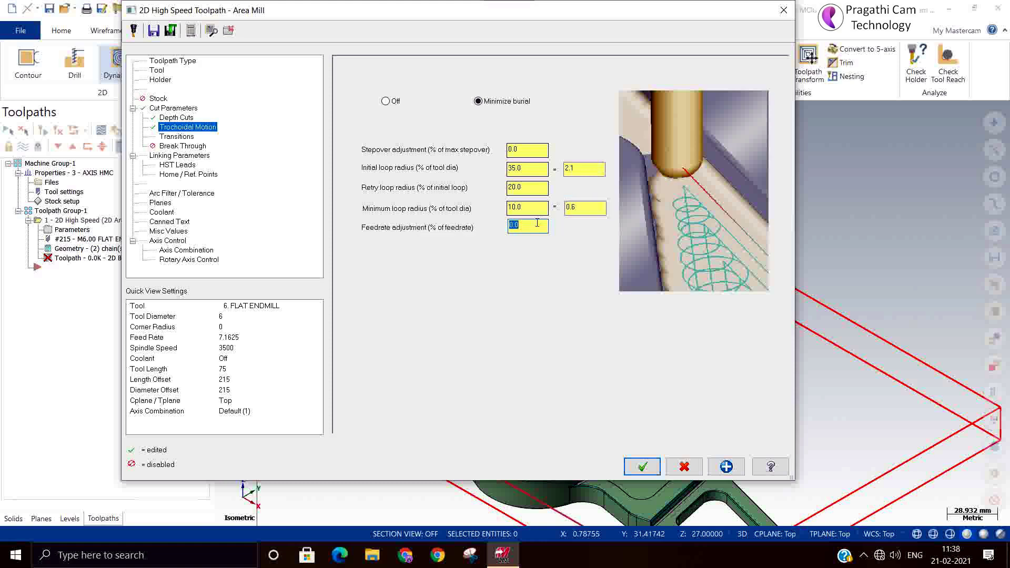
{"action": "type", "text": "30"}
{"action": "key", "text": "Return"}
{"action": "left_click", "coordinate": [521, 149]}
{"action": "double_click", "coordinate": [521, 149]}
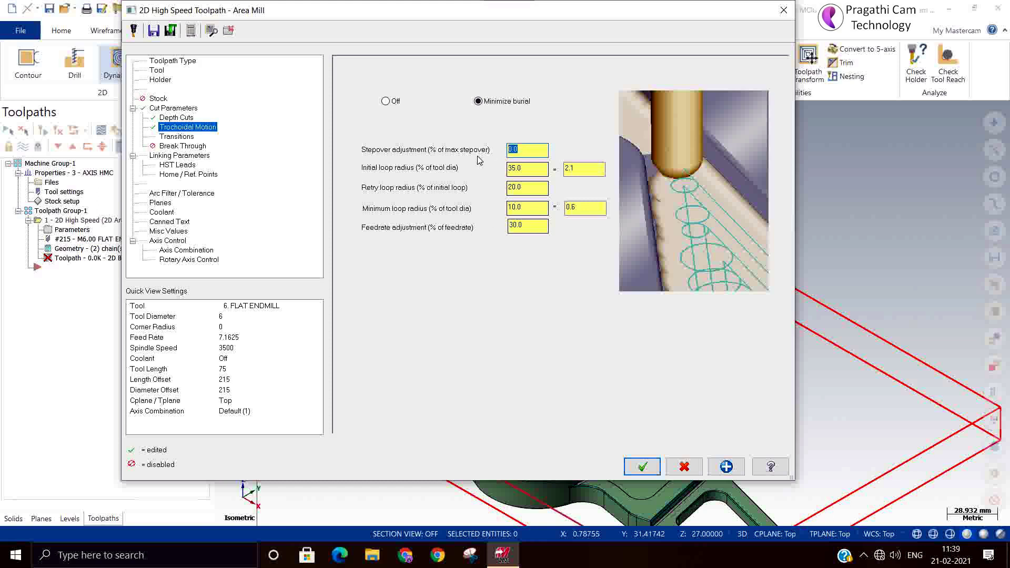
{"action": "type", "text": "25"}
{"action": "left_click", "coordinate": [592, 207]}
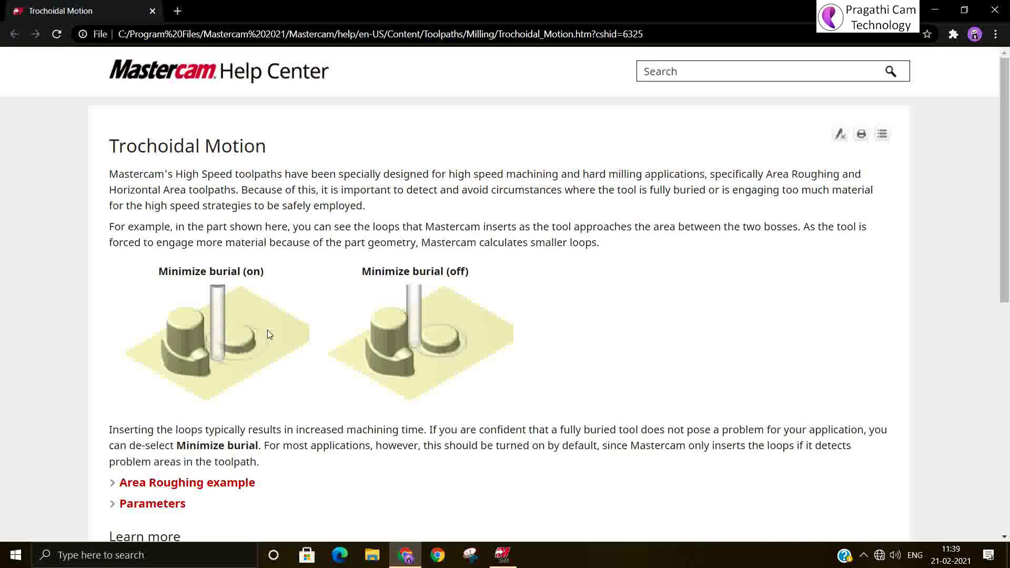
Read the parameter descriptions on the Trochoidal Motion help page, then return to Mastercam's toolpath settings.
{"action": "scroll", "coordinate": [271, 327], "scroll_direction": "down", "scroll_amount": 2}
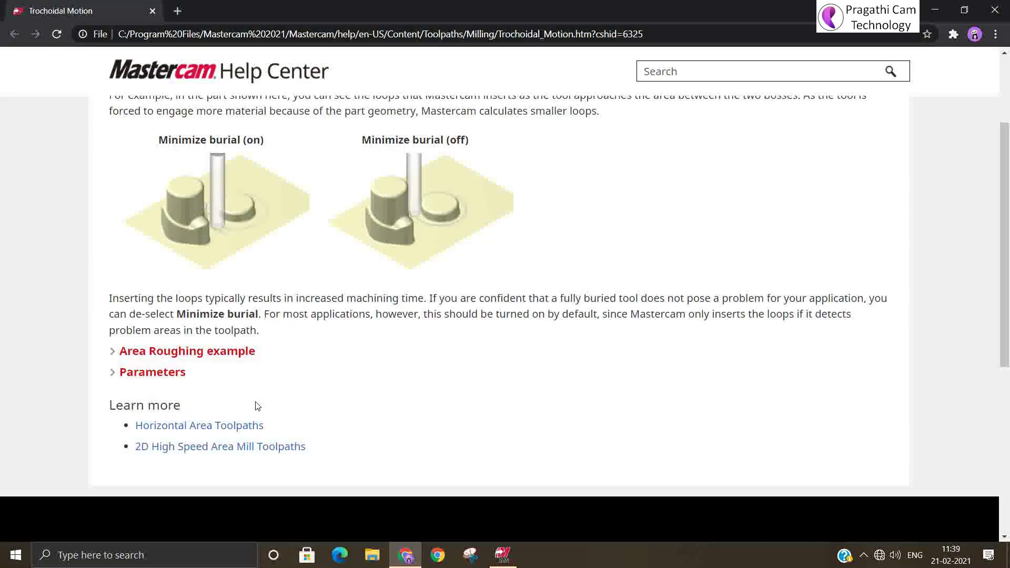
{"action": "left_click", "coordinate": [155, 375]}
{"action": "scroll", "coordinate": [280, 367], "scroll_direction": "down", "scroll_amount": 2}
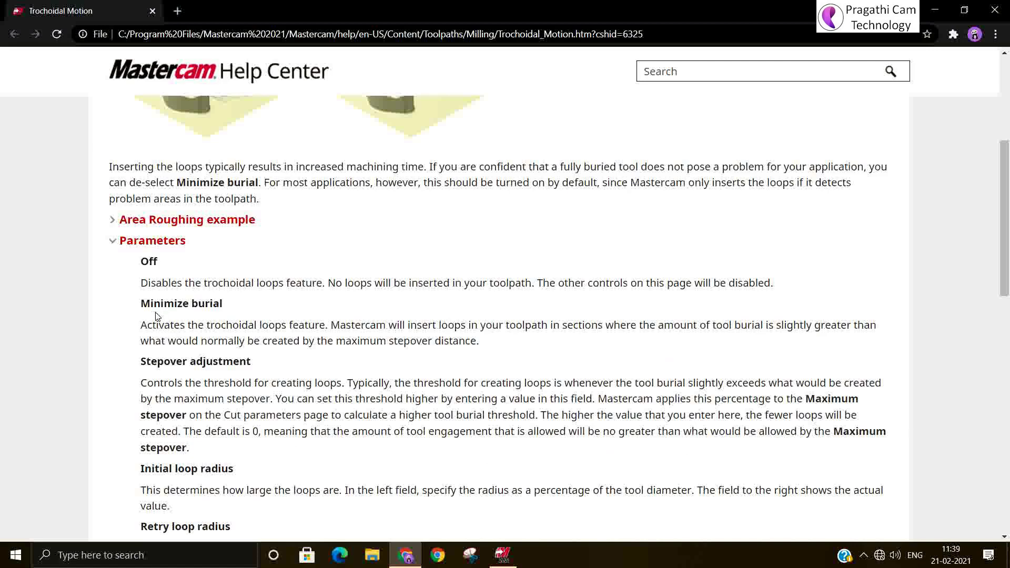
{"action": "scroll", "coordinate": [236, 374], "scroll_direction": "down", "scroll_amount": 2}
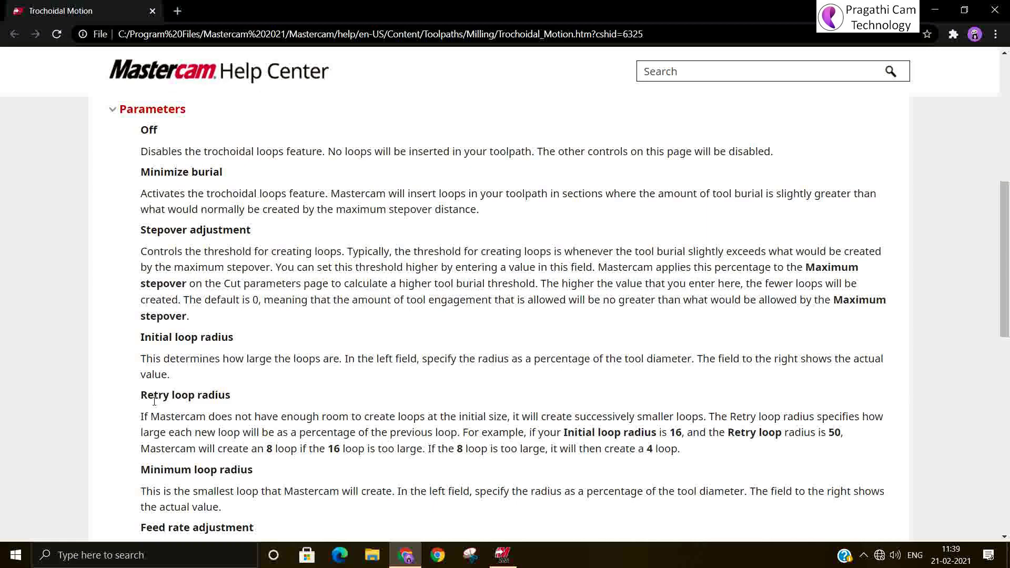
{"action": "scroll", "coordinate": [209, 400], "scroll_direction": "down", "scroll_amount": 2}
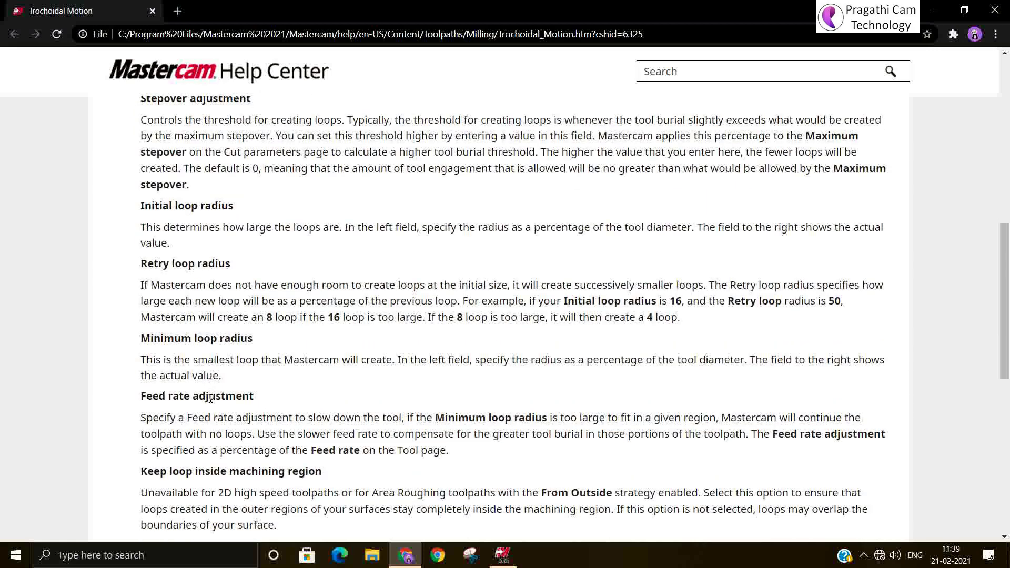
{"action": "scroll", "coordinate": [210, 399], "scroll_direction": "down", "scroll_amount": 2}
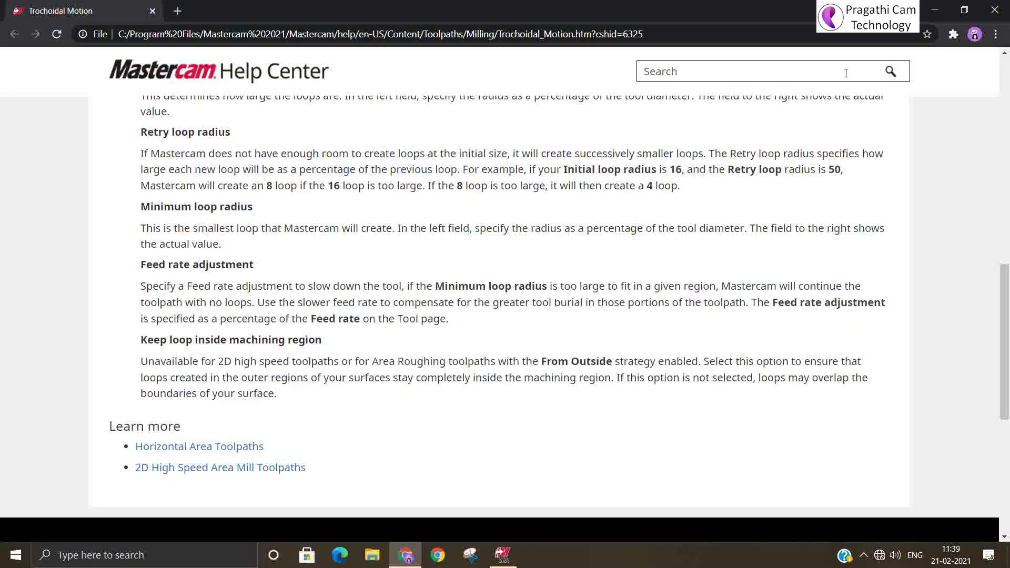
{"action": "key", "text": "alt+Tab"}
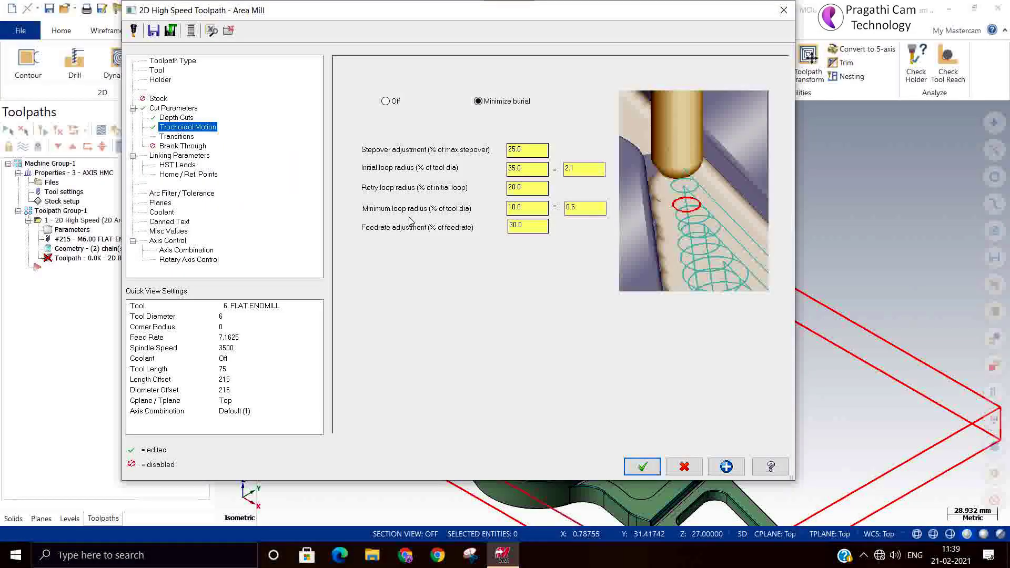
Choose Profile ramp as the entry method in the transition settings and set the Z clearance to 5.
{"action": "left_click", "coordinate": [171, 138]}
{"action": "left_click", "coordinate": [172, 138]}
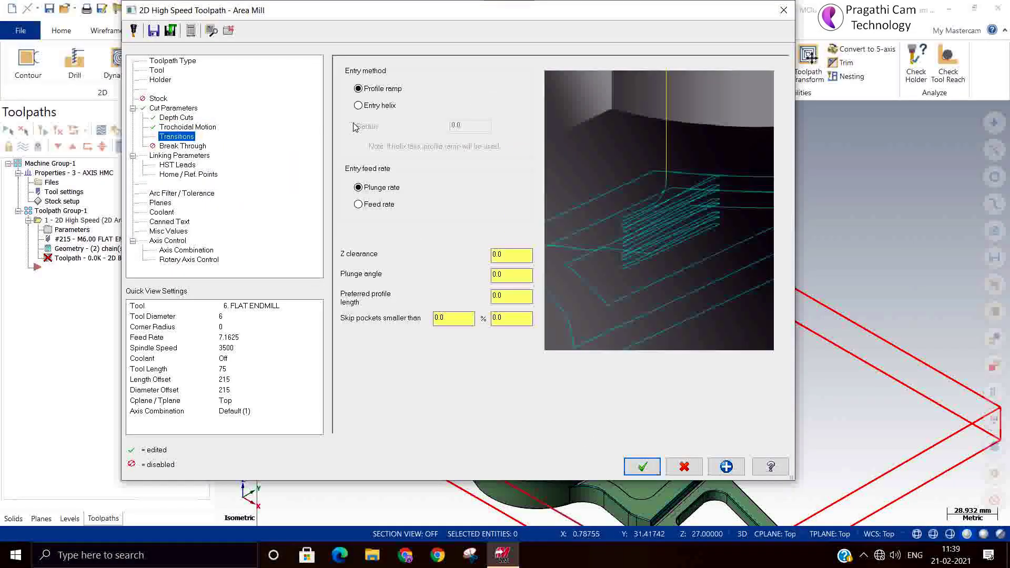
{"action": "left_click", "coordinate": [374, 107]}
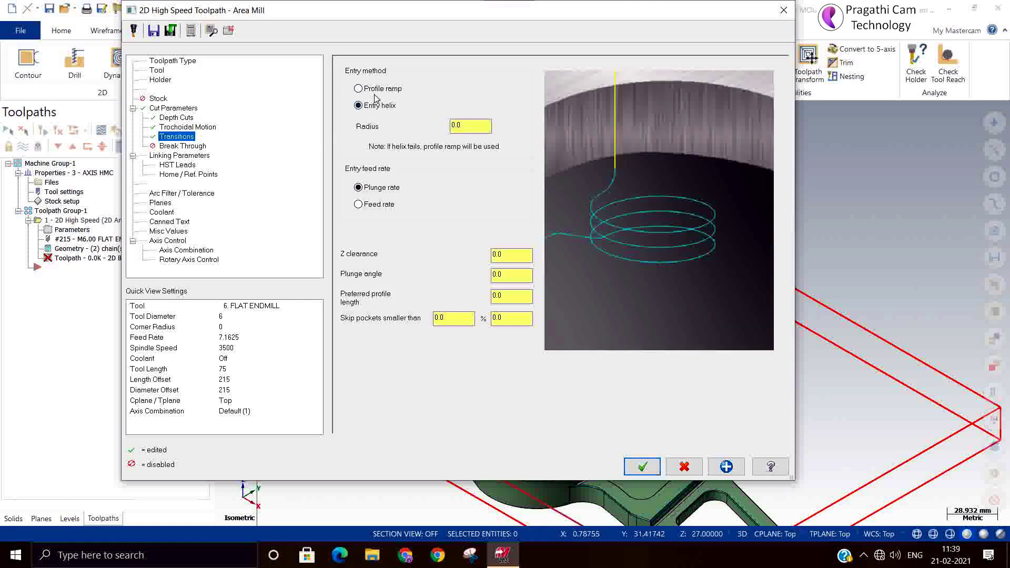
{"action": "left_click", "coordinate": [377, 92]}
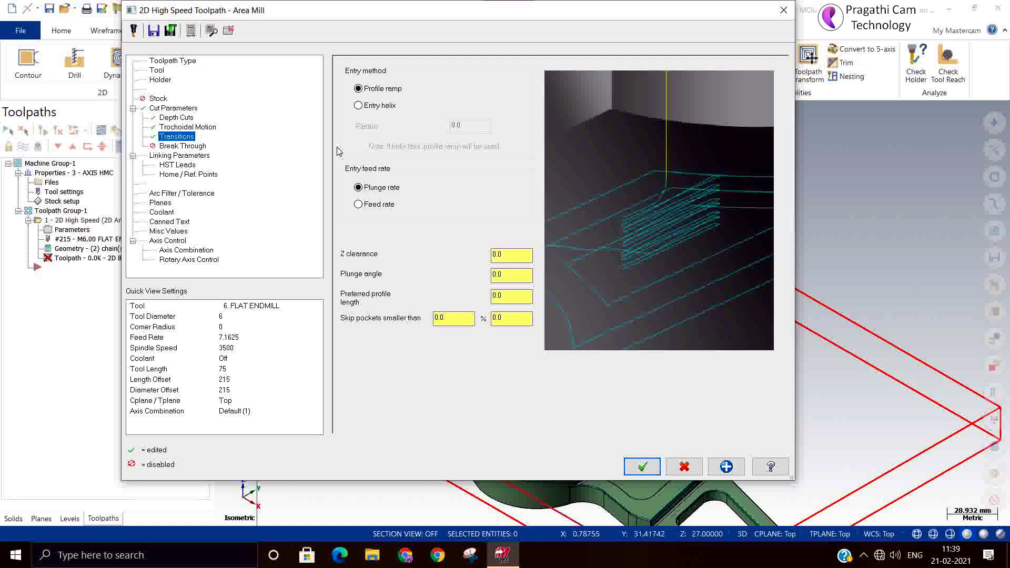
{"action": "left_click", "coordinate": [495, 257]}
{"action": "left_click", "coordinate": [508, 254]}
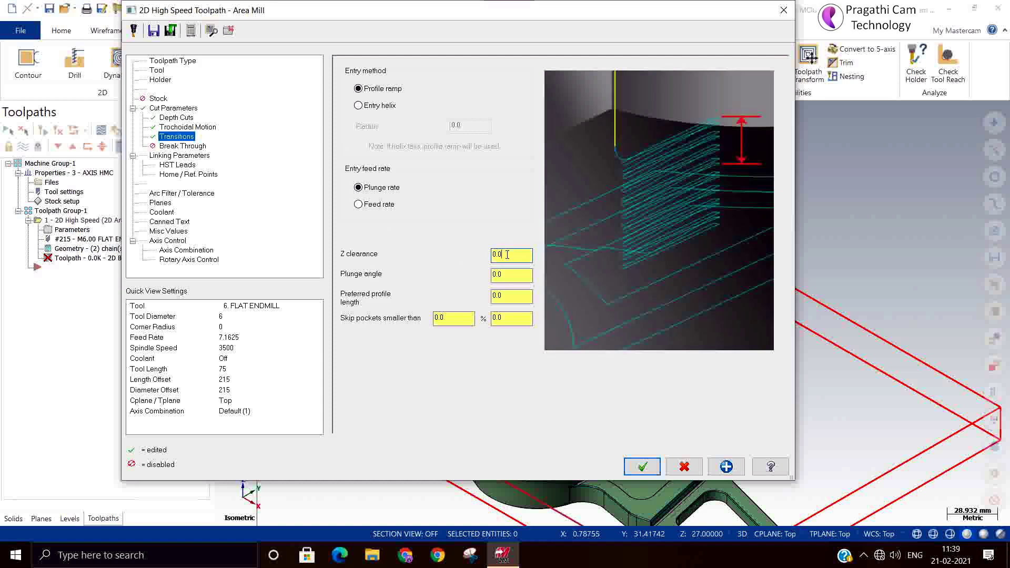
{"action": "double_click", "coordinate": [507, 254]}
{"action": "type", "text": "5"}
Set the entry's plunge angle to 0.5 and the preferred profile length to 12.
{"action": "left_click", "coordinate": [508, 275]}
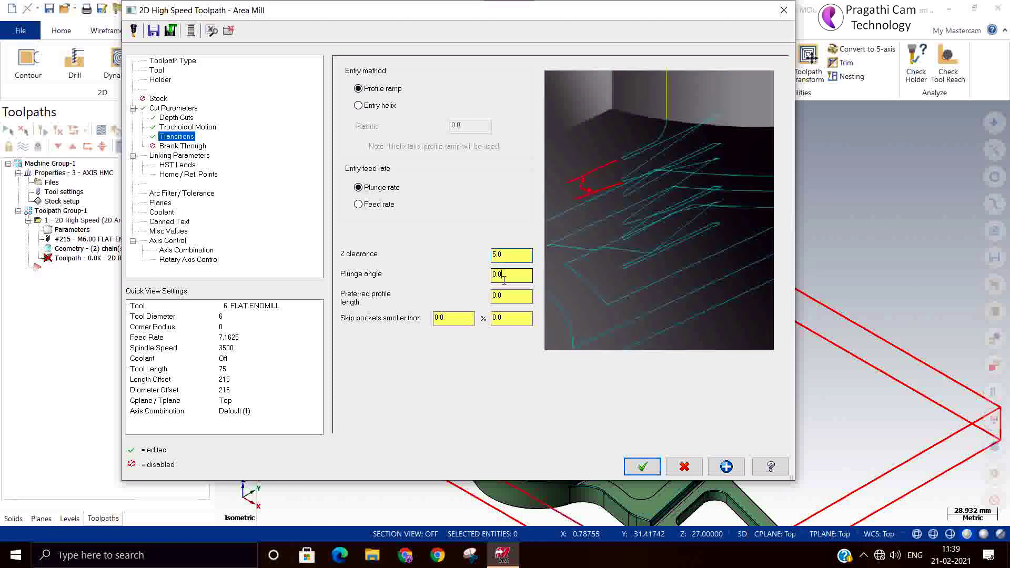
{"action": "double_click", "coordinate": [508, 275]}
{"action": "key", "text": "BackSpace"}
{"action": "left_click", "coordinate": [516, 297]}
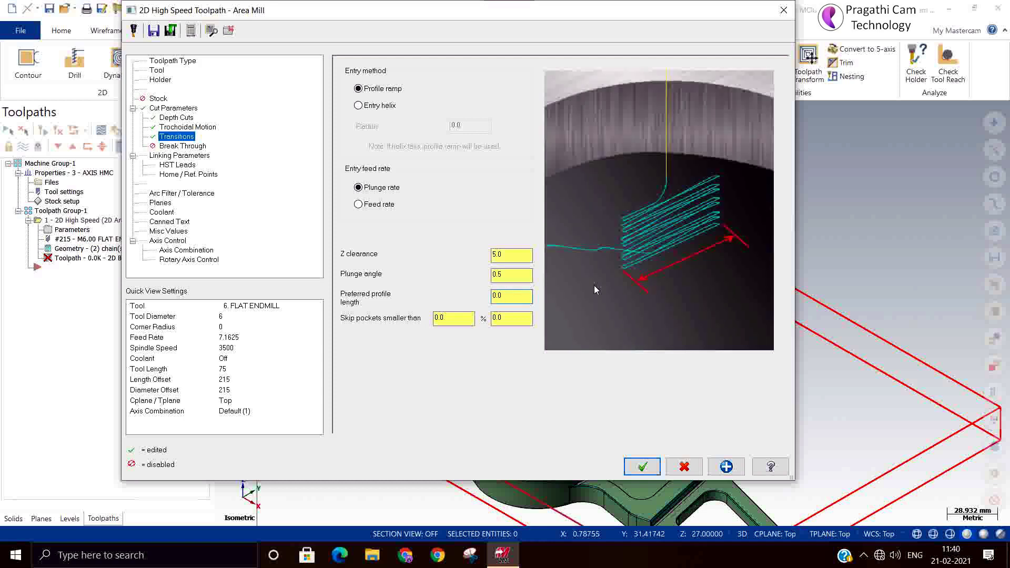
{"action": "left_click_drag", "start_coordinate": [522, 299], "coordinate": [402, 289]}
{"action": "type", "text": "12"}
{"action": "left_click", "coordinate": [454, 313]}
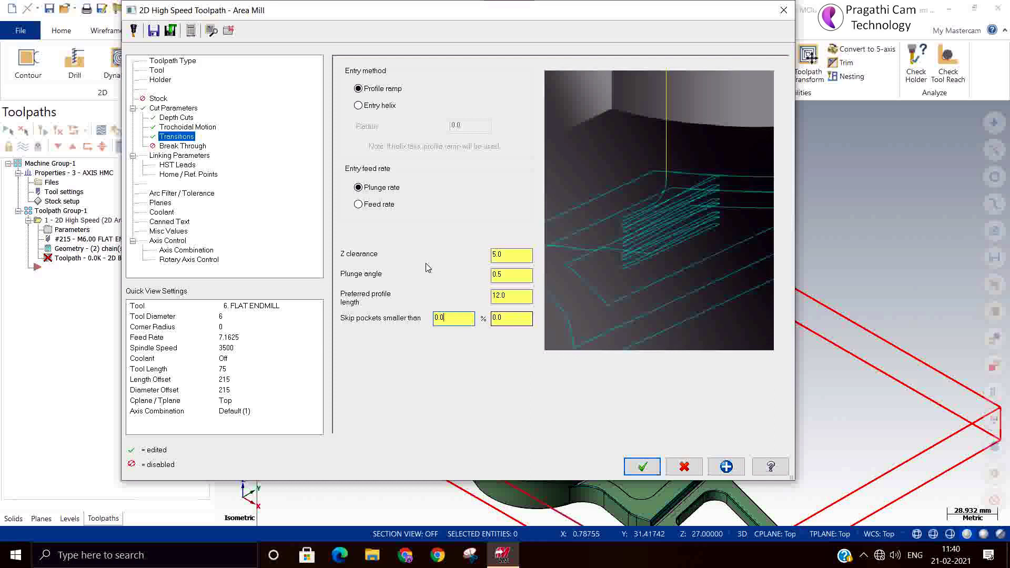
Set the depth and the feed plane to absolute values in the Area Mill linking parameters.
{"action": "left_click", "coordinate": [182, 146]}
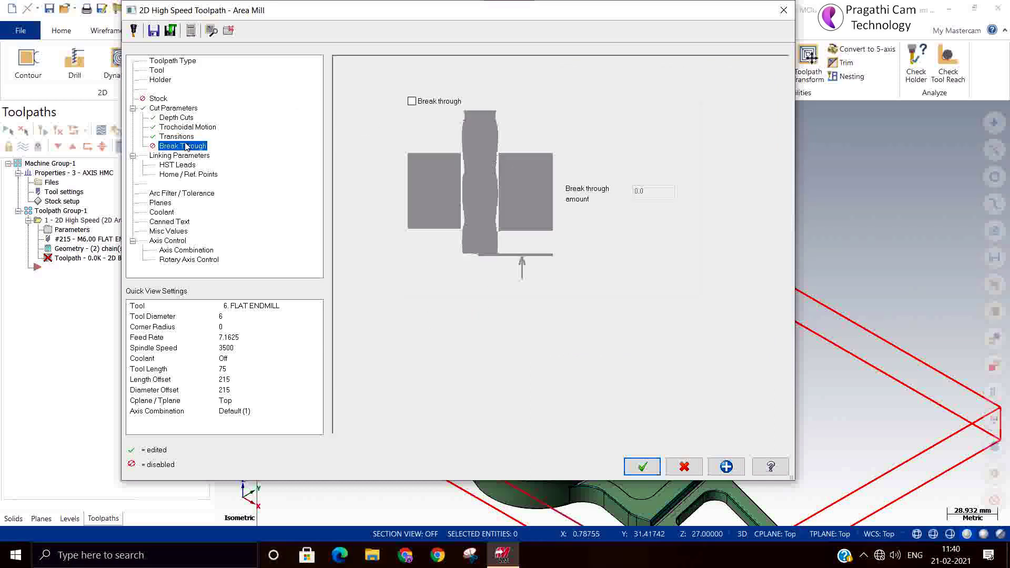
{"action": "left_click", "coordinate": [185, 156]}
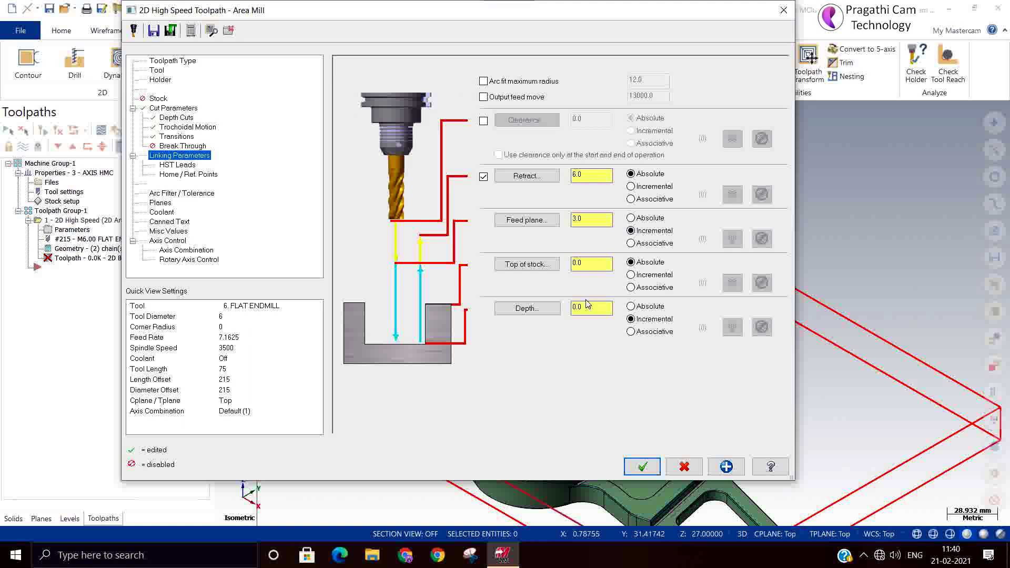
{"action": "left_click", "coordinate": [633, 308]}
{"action": "left_click", "coordinate": [633, 219]}
Pick the top of stock at Z 0 and the cutting depth at -17 from points on the model.
{"action": "left_click", "coordinate": [546, 266]}
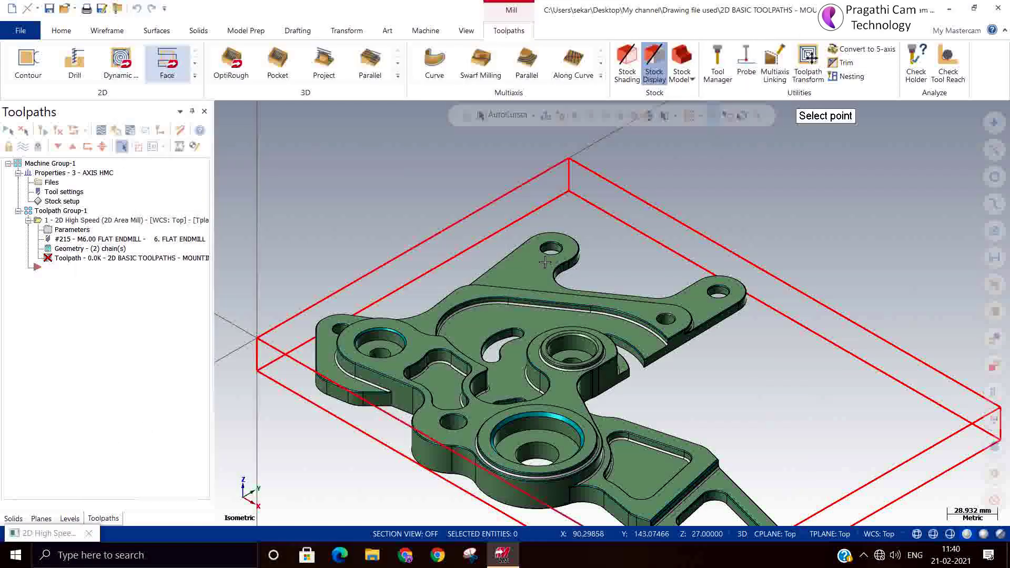
{"action": "left_click", "coordinate": [373, 364]}
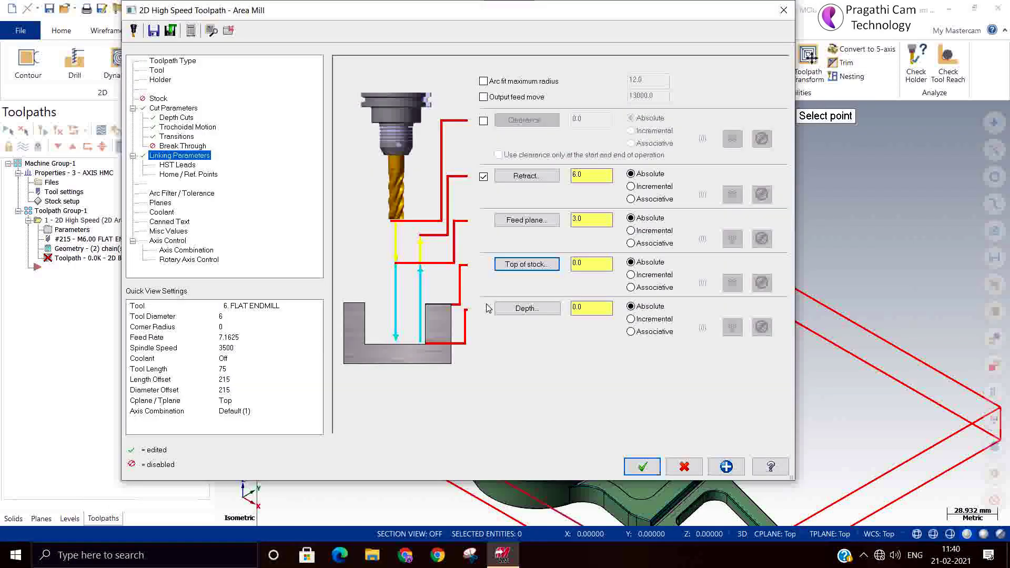
{"action": "left_click", "coordinate": [524, 309]}
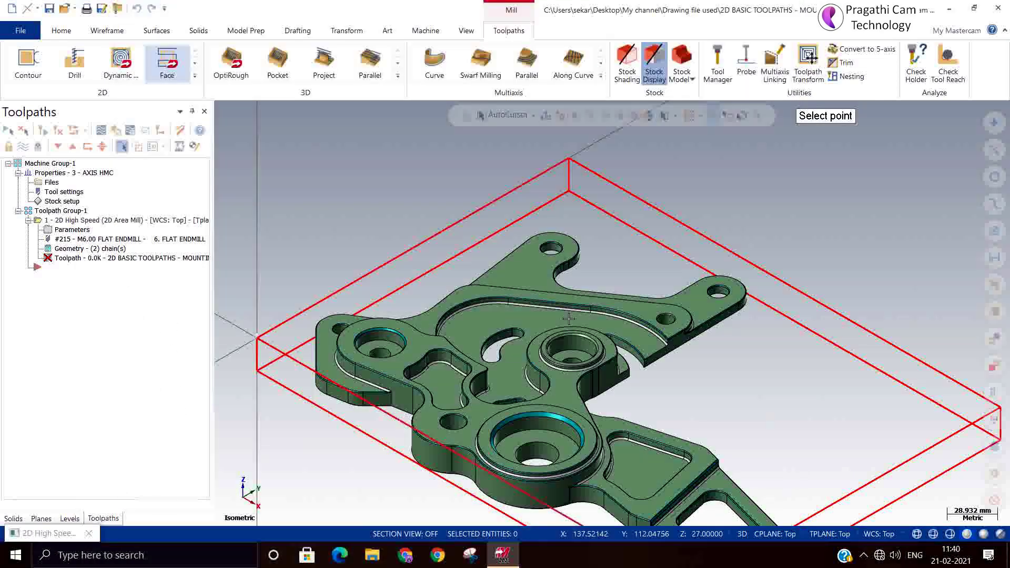
{"action": "left_click", "coordinate": [647, 360]}
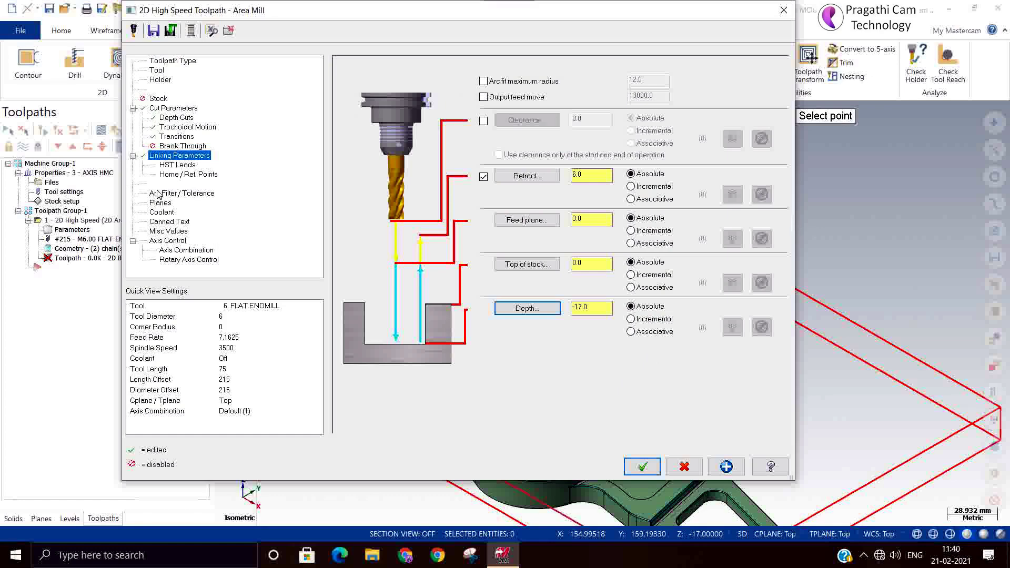
Generate the Area Mill toolpath and examine its entry and linking moves across the open pocket.
{"action": "left_click", "coordinate": [643, 467]}
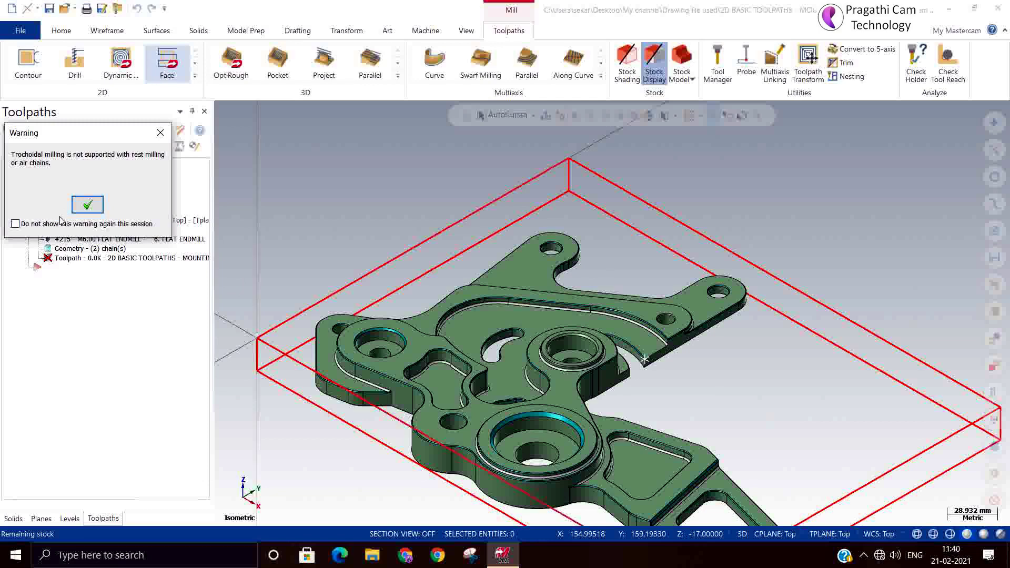
{"action": "left_click", "coordinate": [84, 206]}
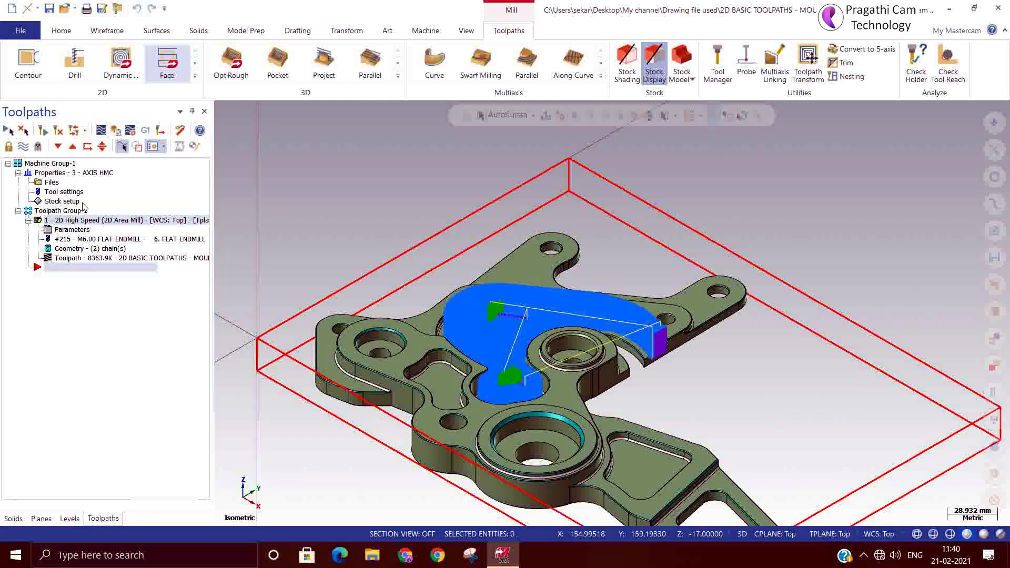
{"action": "scroll", "coordinate": [560, 372], "scroll_direction": "up", "scroll_amount": 3}
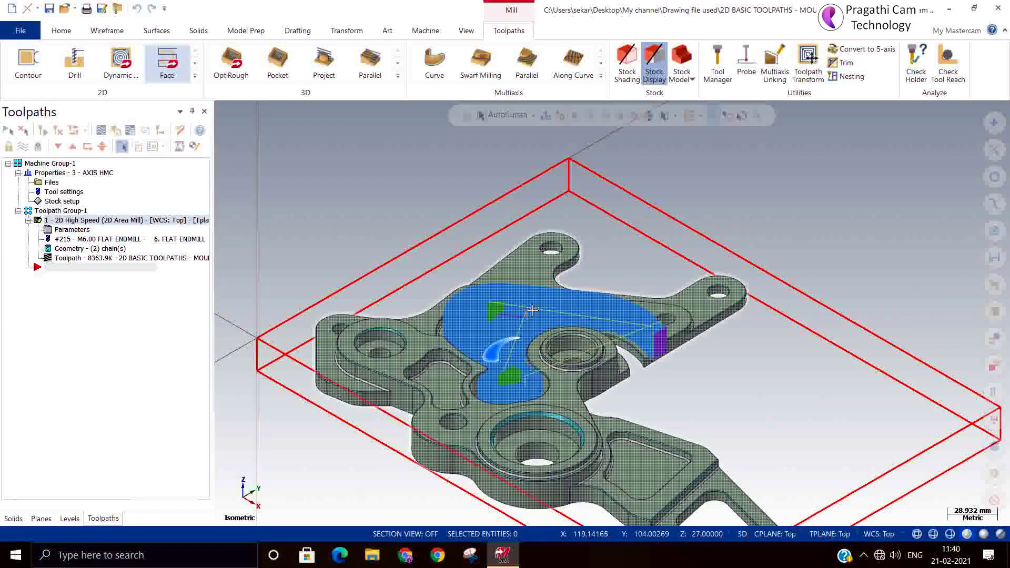
{"action": "scroll", "coordinate": [560, 372], "scroll_direction": "up", "scroll_amount": 2}
{"action": "mouse_move", "coordinate": [561, 372]}
{"action": "middle_mouse_down"}
{"action": "mouse_move", "coordinate": [459, 452]}
{"action": "mouse_move", "coordinate": [464, 460]}
{"action": "mouse_move", "coordinate": [457, 430]}
{"action": "mouse_move", "coordinate": [450, 450]}
{"action": "mouse_move", "coordinate": [435, 452]}
{"action": "mouse_move", "coordinate": [441, 440]}
{"action": "middle_mouse_up"}
{"action": "scroll", "coordinate": [459, 452], "scroll_direction": "up", "scroll_amount": 3}
{"action": "scroll", "coordinate": [455, 245], "scroll_direction": "up", "scroll_amount": 5}
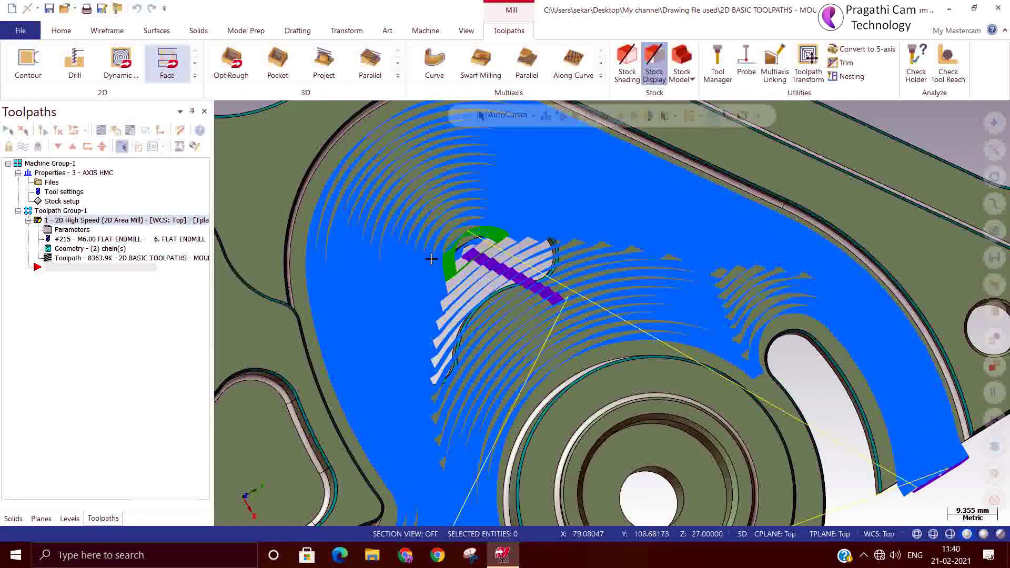
{"action": "scroll", "coordinate": [467, 268], "scroll_direction": "down", "scroll_amount": 3}
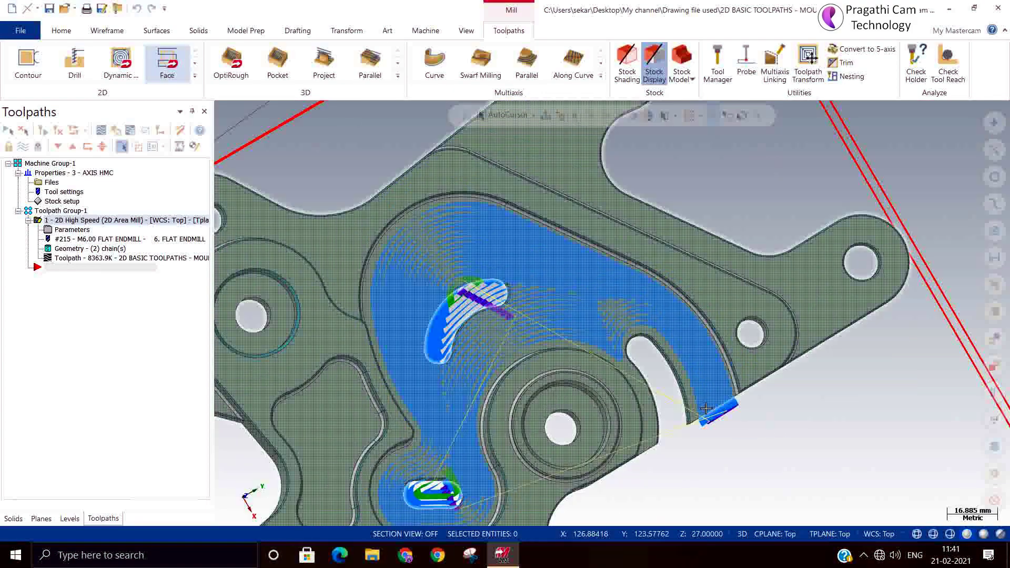
{"action": "middle_click_drag", "start_coordinate": [706, 408], "coordinate": [680, 401]}
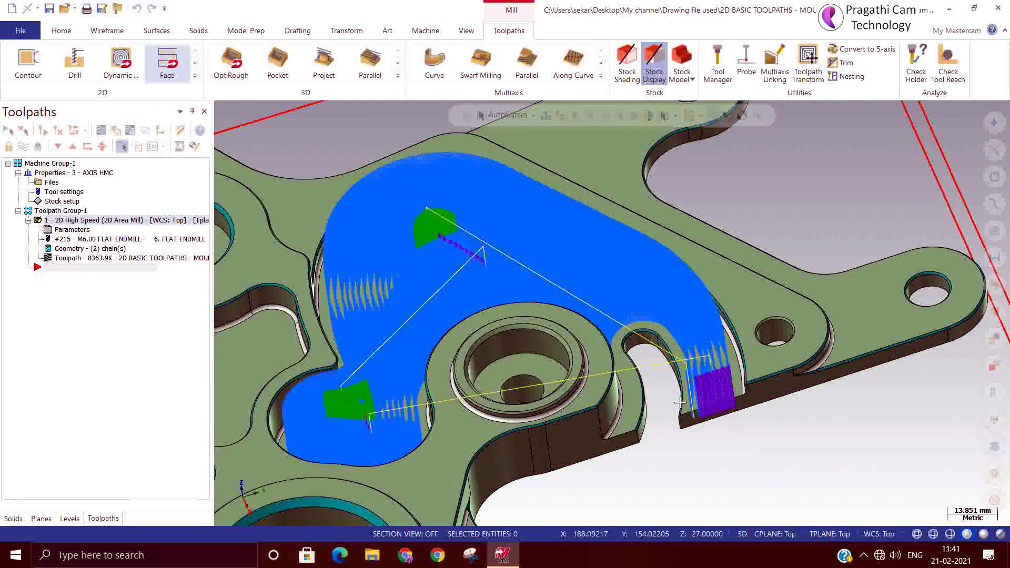
Review the Area Mill operation's tool and toolpath type settings without changing them.
{"action": "left_click", "coordinate": [63, 234]}
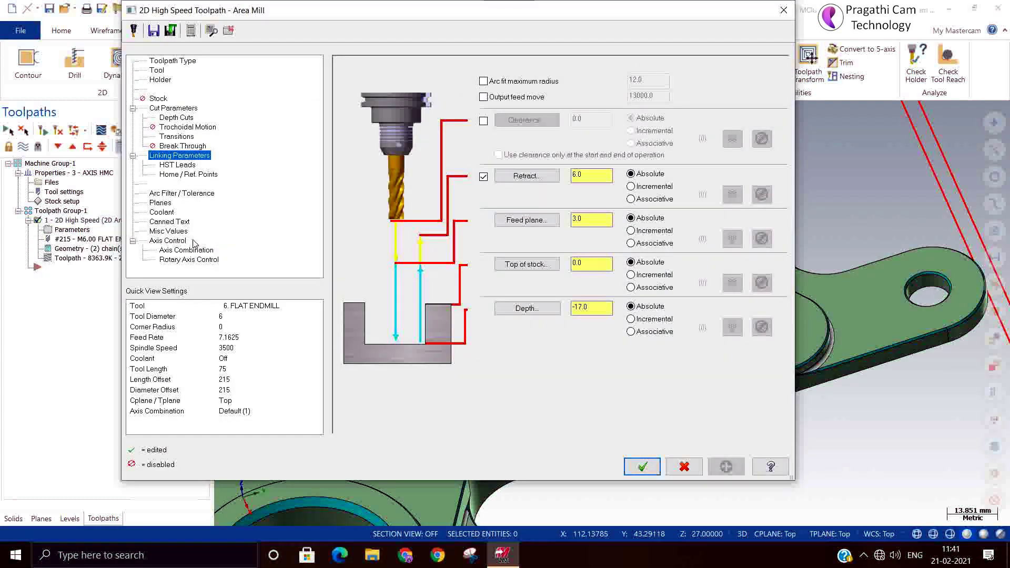
{"action": "left_click", "coordinate": [158, 70]}
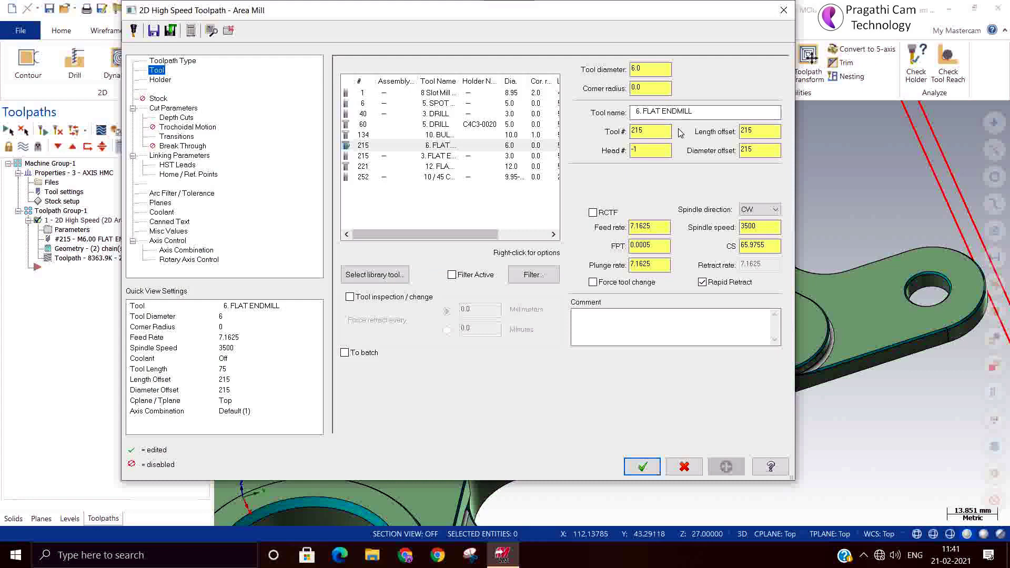
{"action": "left_click", "coordinate": [172, 61]}
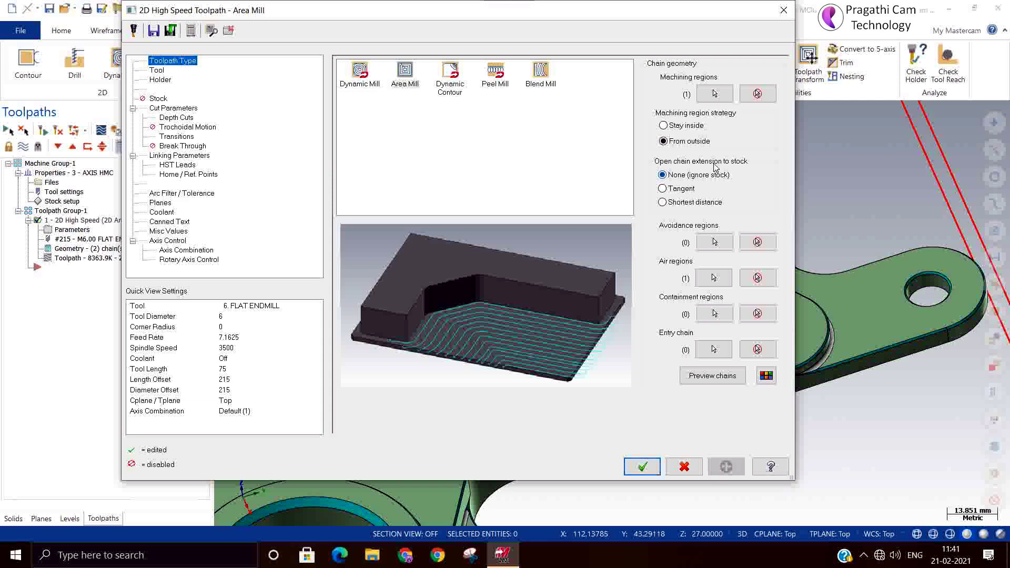
{"action": "left_click", "coordinate": [781, 10]}
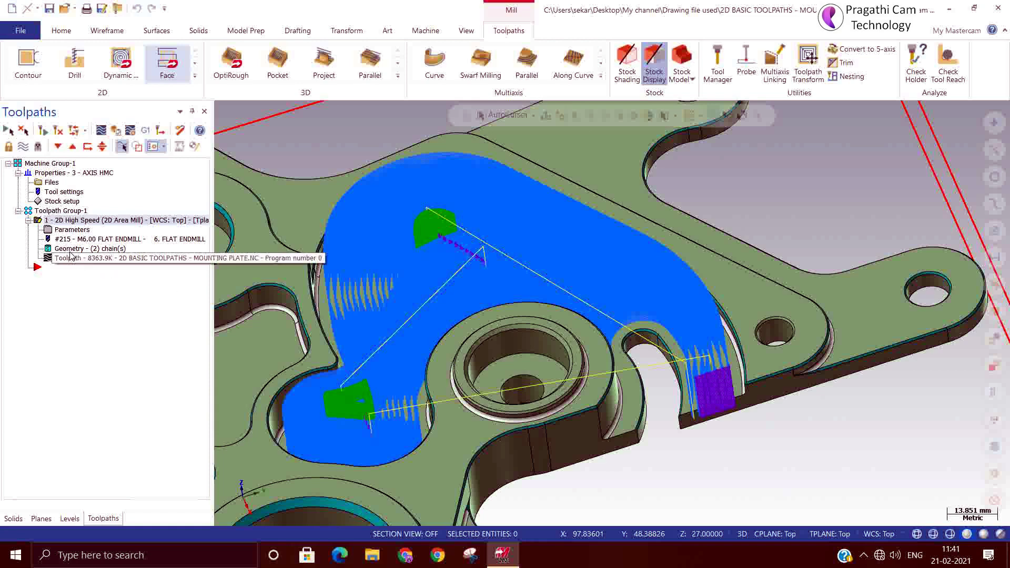
Reopen the Area Mill operation's parameters and turn its trochoidal motion off.
{"action": "left_click", "coordinate": [64, 230]}
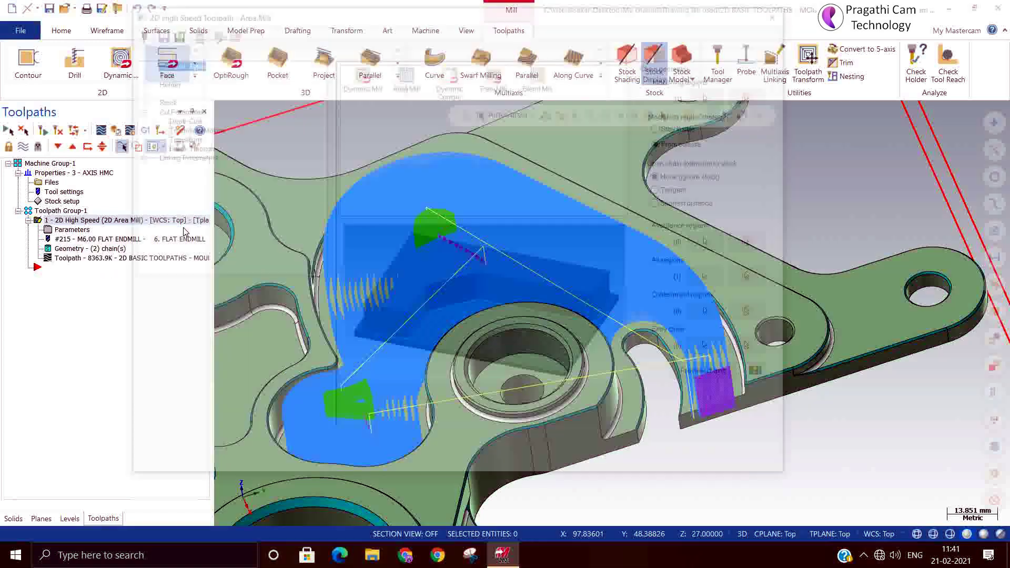
{"action": "left_click", "coordinate": [154, 72]}
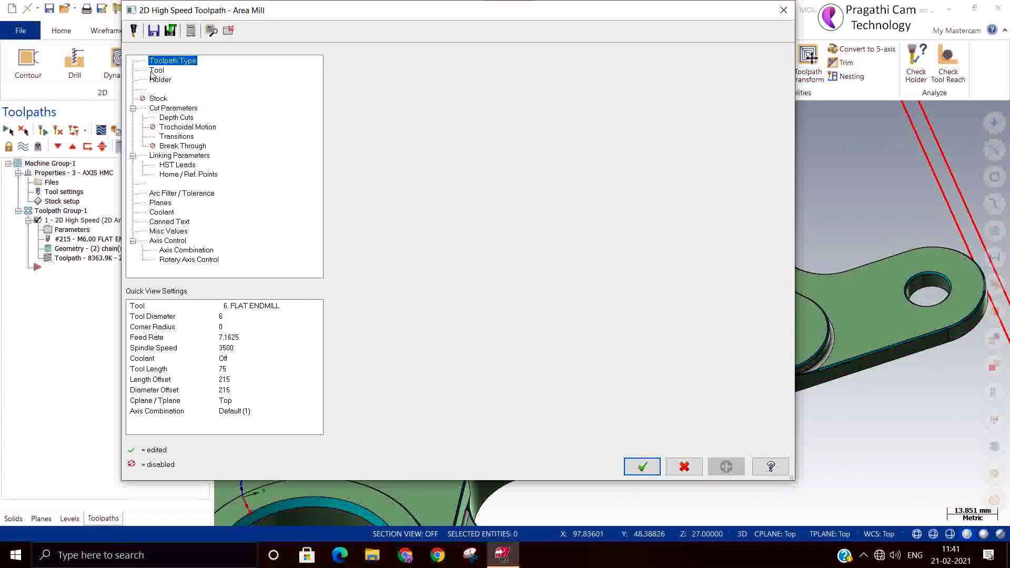
{"action": "left_click", "coordinate": [153, 71]}
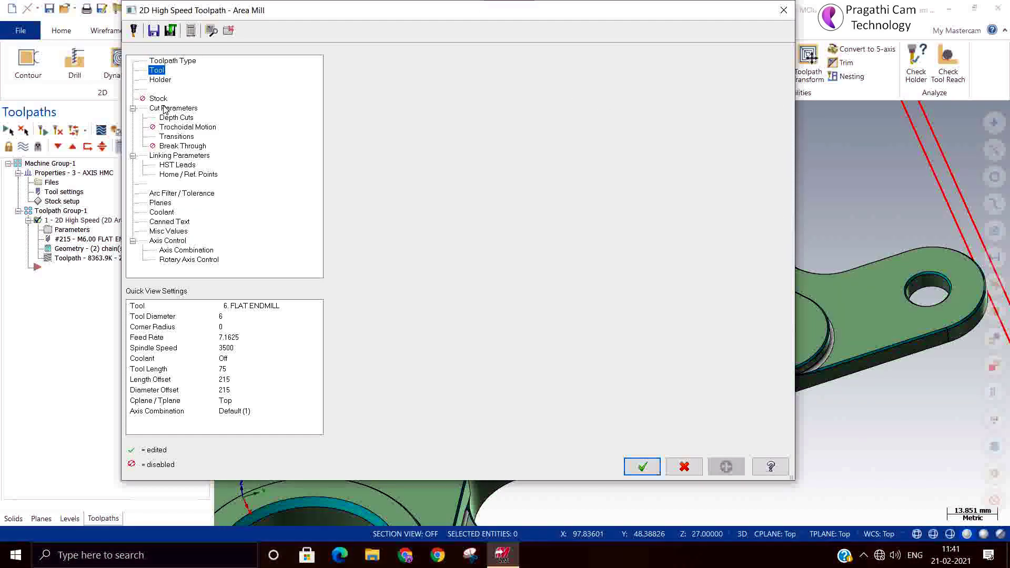
{"action": "key", "text": "Down"}
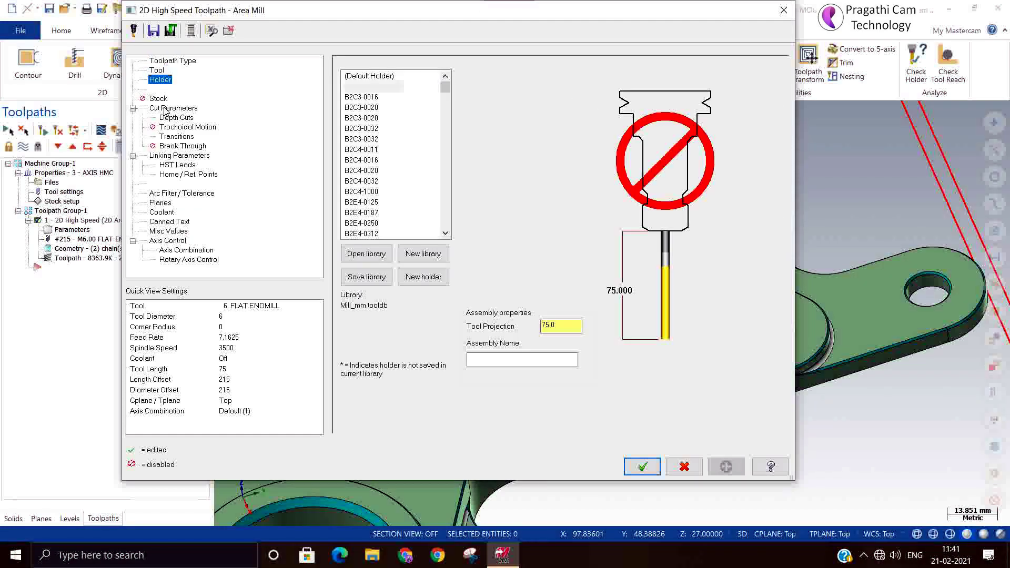
{"action": "left_click", "coordinate": [164, 109]}
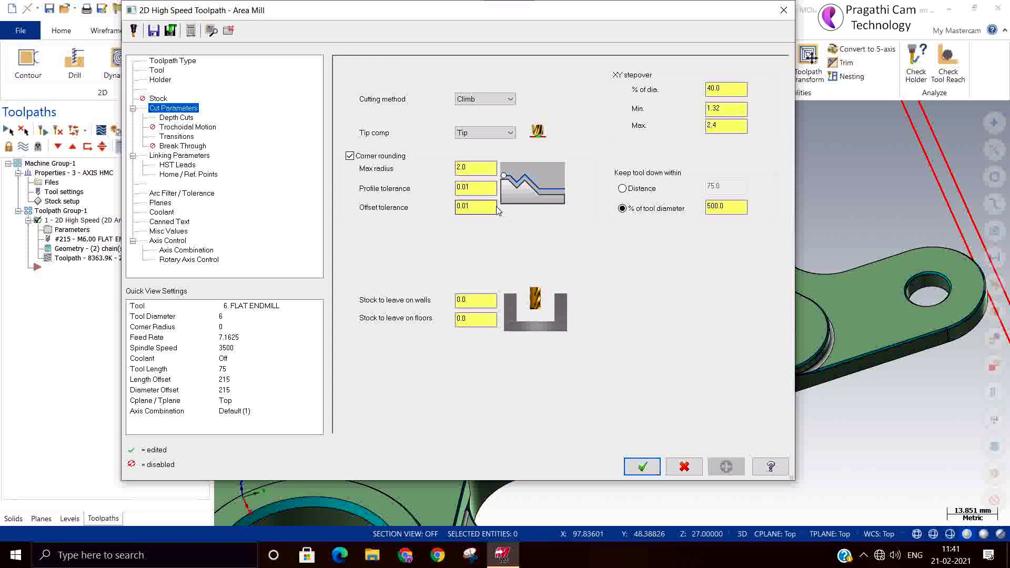
{"action": "left_click", "coordinate": [177, 118]}
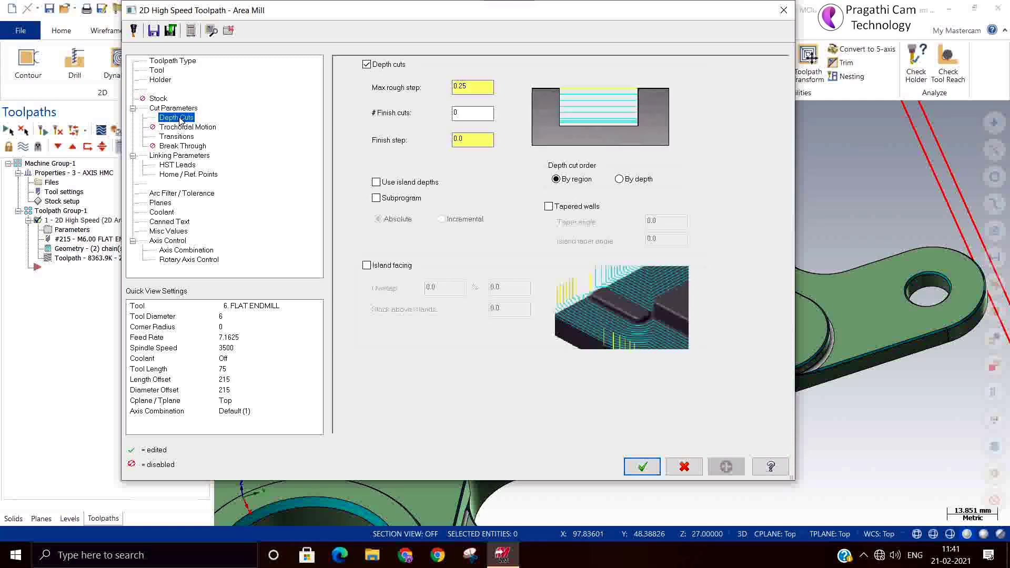
{"action": "left_click", "coordinate": [175, 130]}
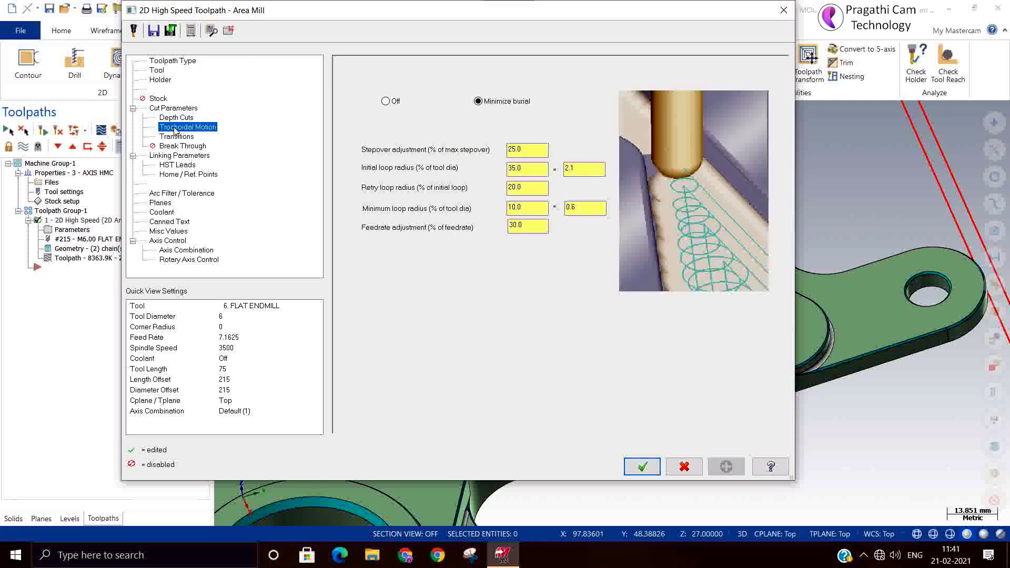
{"action": "left_click", "coordinate": [386, 102]}
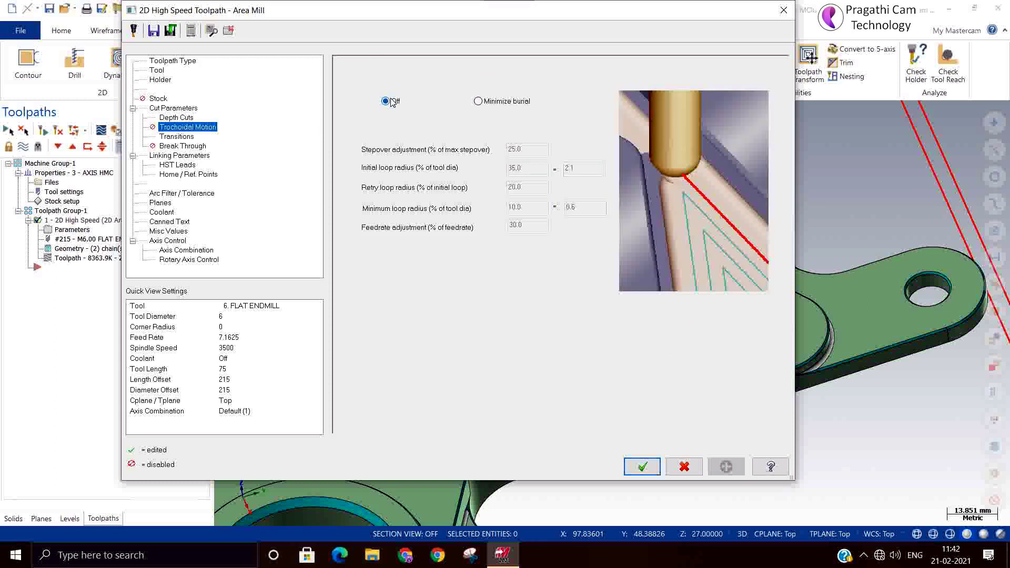
Change the entry method in the transition settings to Entry helix with a radius of 8.
{"action": "left_click", "coordinate": [176, 138]}
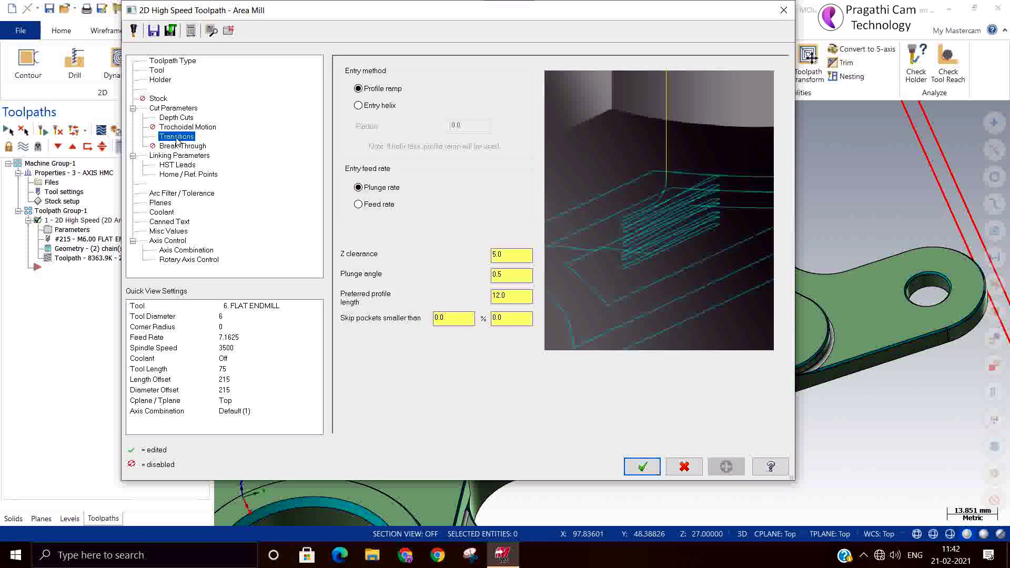
{"action": "left_click", "coordinate": [179, 146]}
{"action": "left_click", "coordinate": [179, 156]}
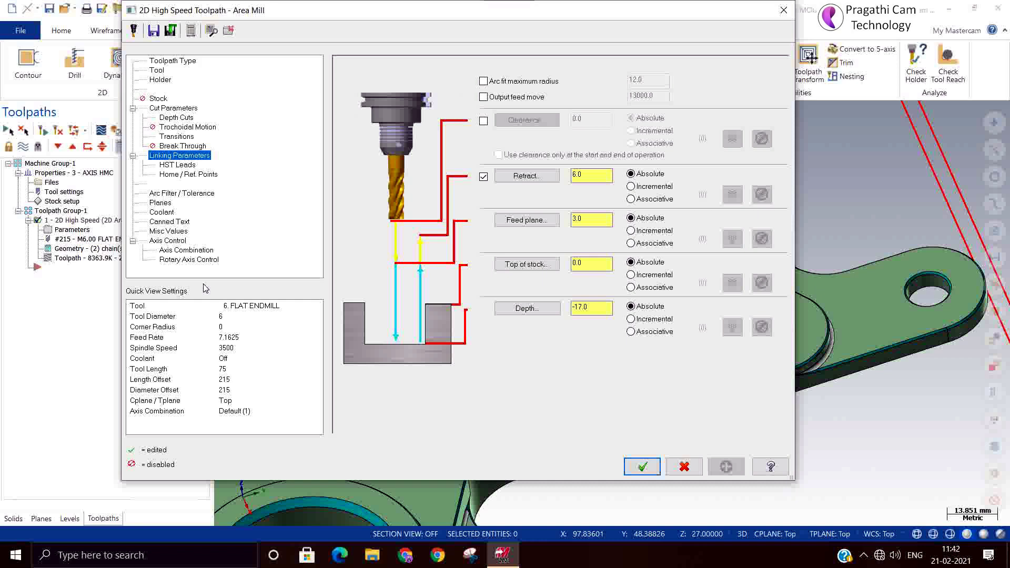
{"action": "left_click", "coordinate": [158, 110]}
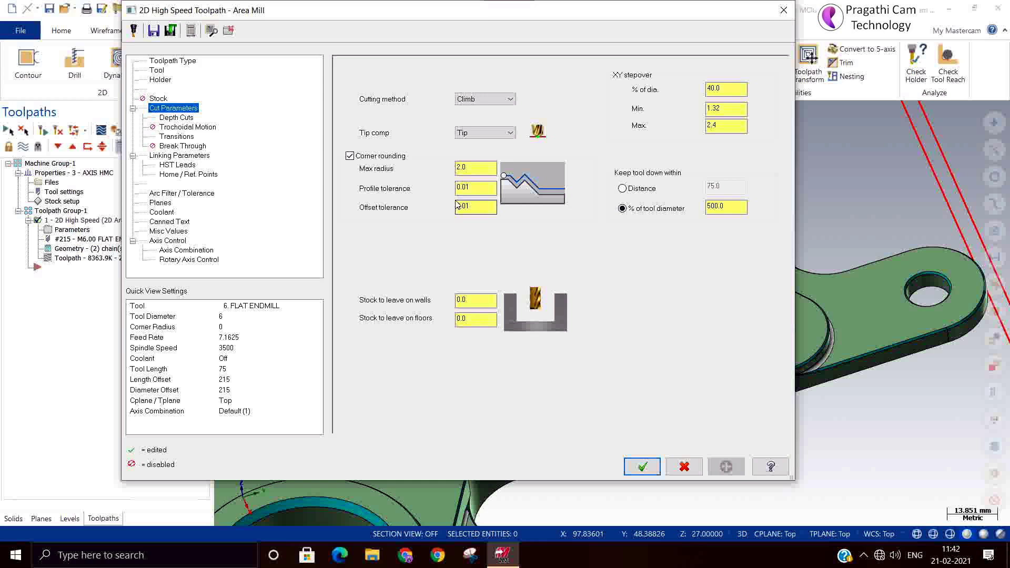
{"action": "left_click", "coordinate": [177, 137]}
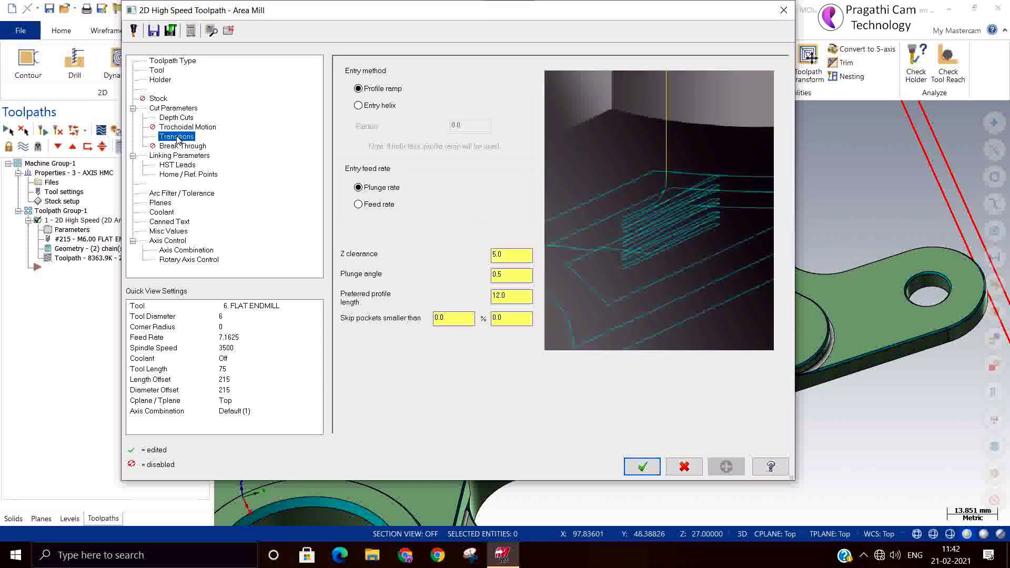
{"action": "left_click", "coordinate": [376, 107]}
{"action": "left_click", "coordinate": [374, 89]}
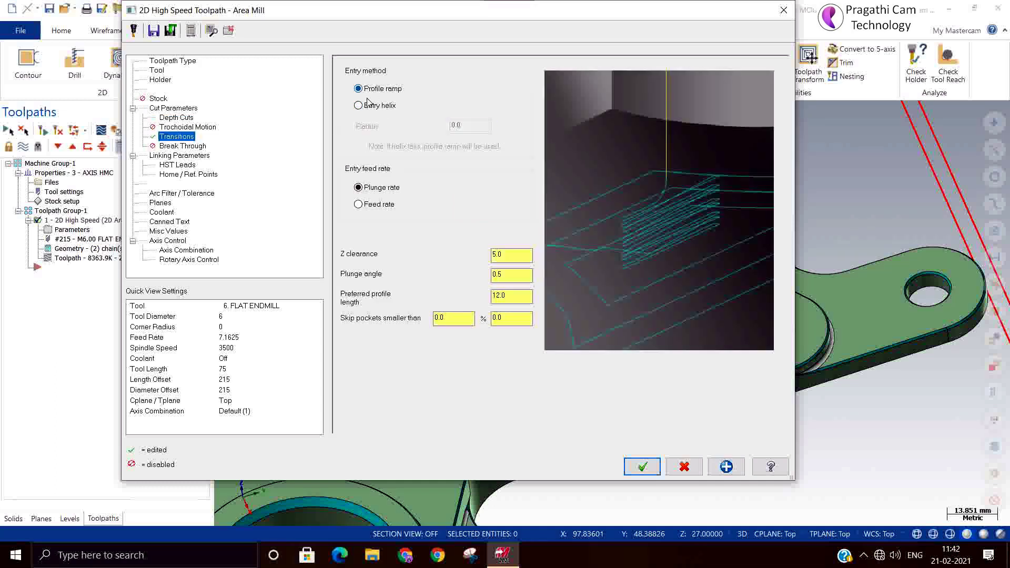
{"action": "left_click", "coordinate": [363, 108]}
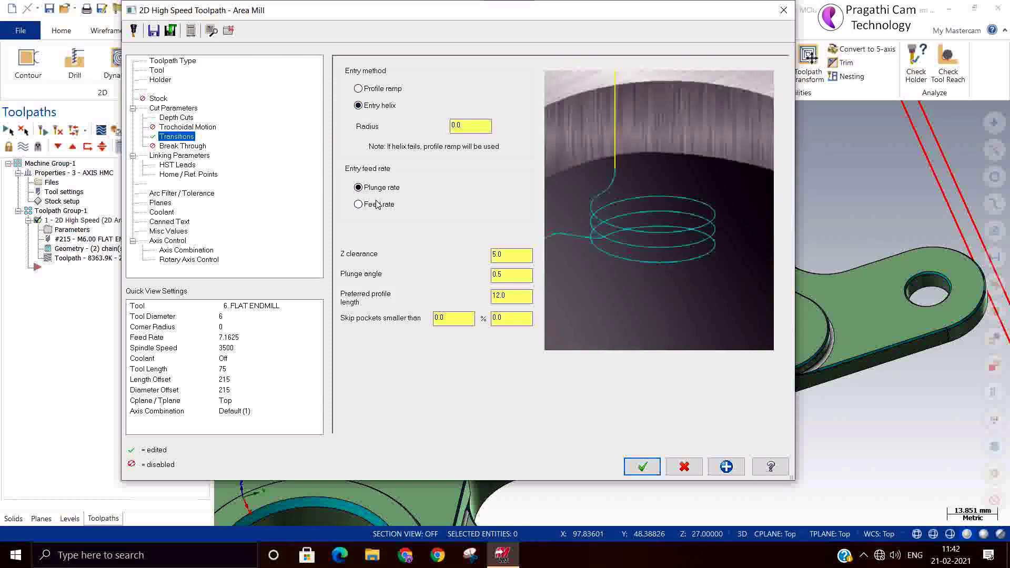
{"action": "left_click", "coordinate": [464, 129]}
{"action": "double_click", "coordinate": [462, 126]}
{"action": "type", "text": "1"}
{"action": "key", "text": "BackSpace"}
{"action": "type", "text": "8"}
Set the HST leads' vertical arc entry and vertical arc exit to 5, and accept the edited toolpath parameters.
{"action": "left_click", "coordinate": [184, 147]}
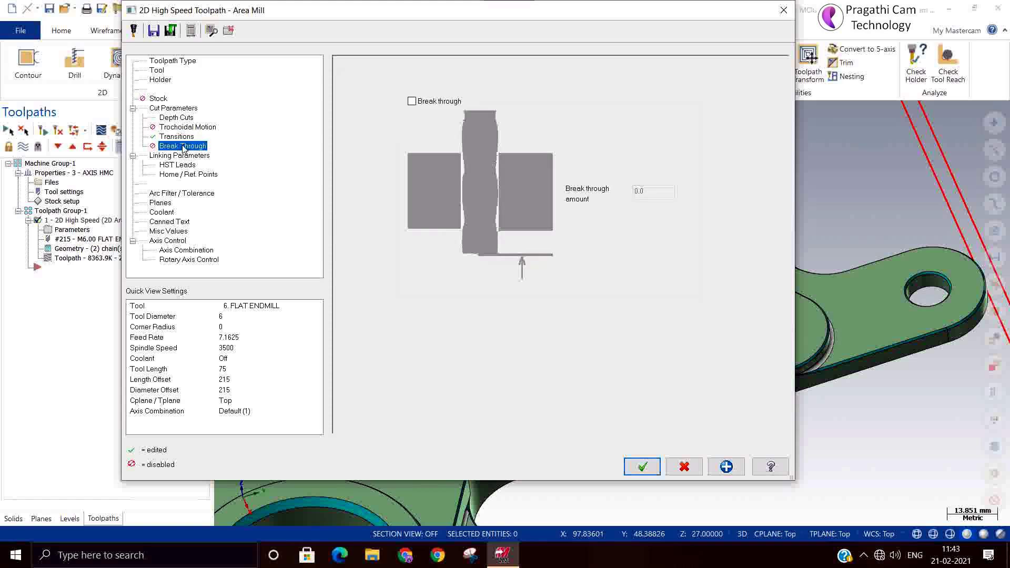
{"action": "left_click", "coordinate": [184, 155]}
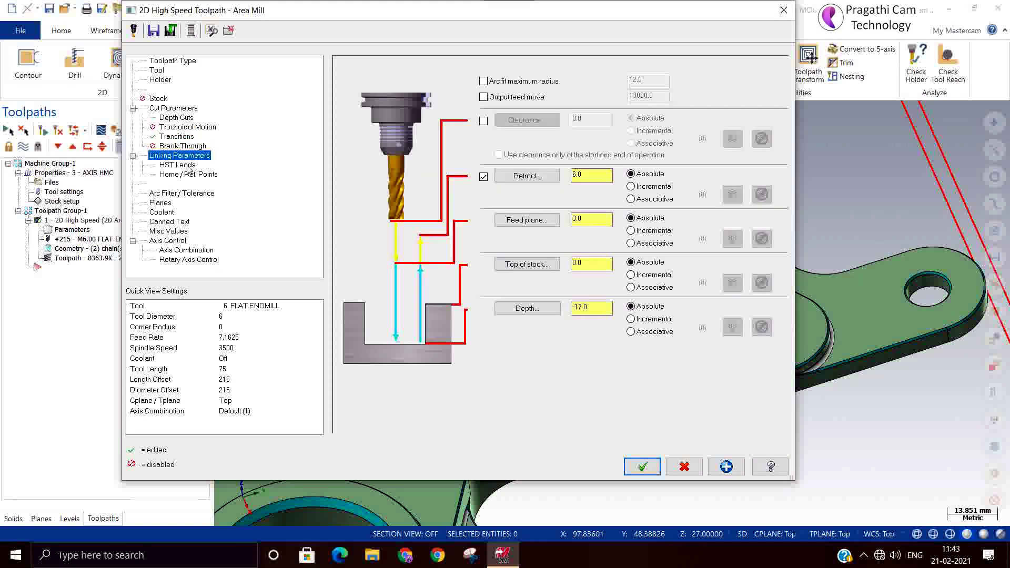
{"action": "left_click", "coordinate": [187, 165]}
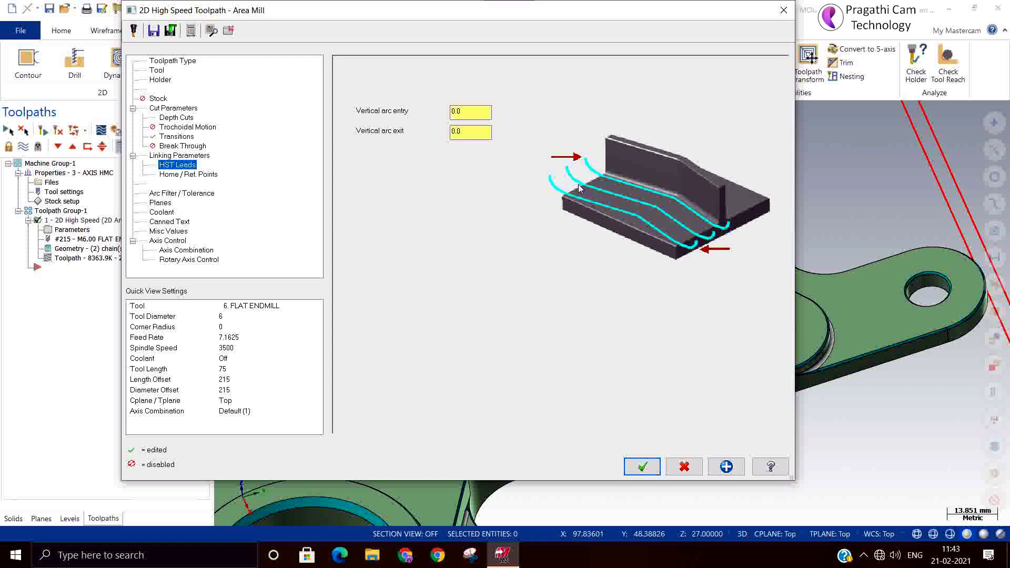
{"action": "left_click", "coordinate": [466, 111]}
{"action": "double_click", "coordinate": [469, 111]}
{"action": "type", "text": "5"}
{"action": "key", "text": "Tab"}
{"action": "type", "text": "5"}
{"action": "left_click", "coordinate": [179, 156]}
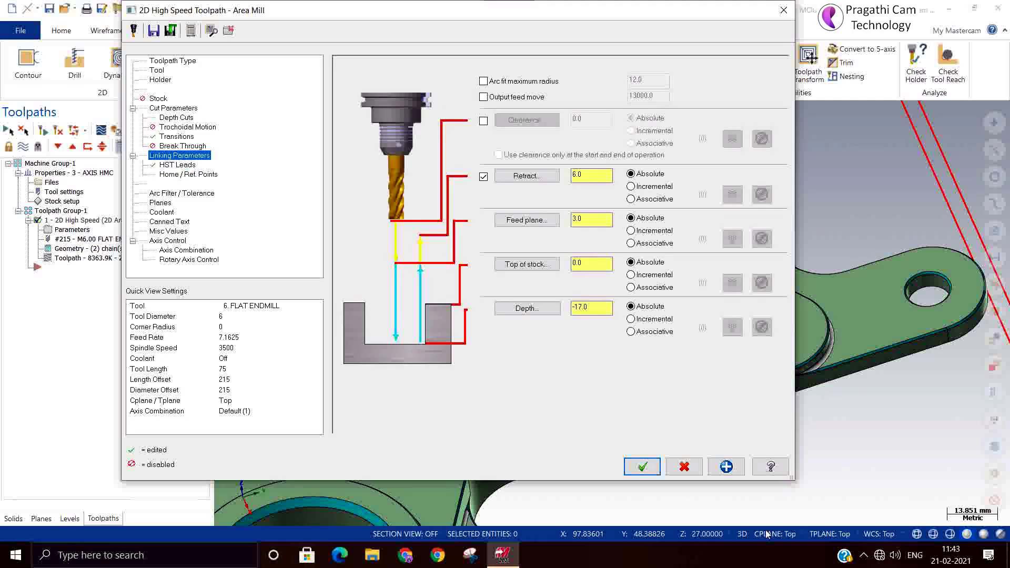
{"action": "left_click", "coordinate": [642, 467]}
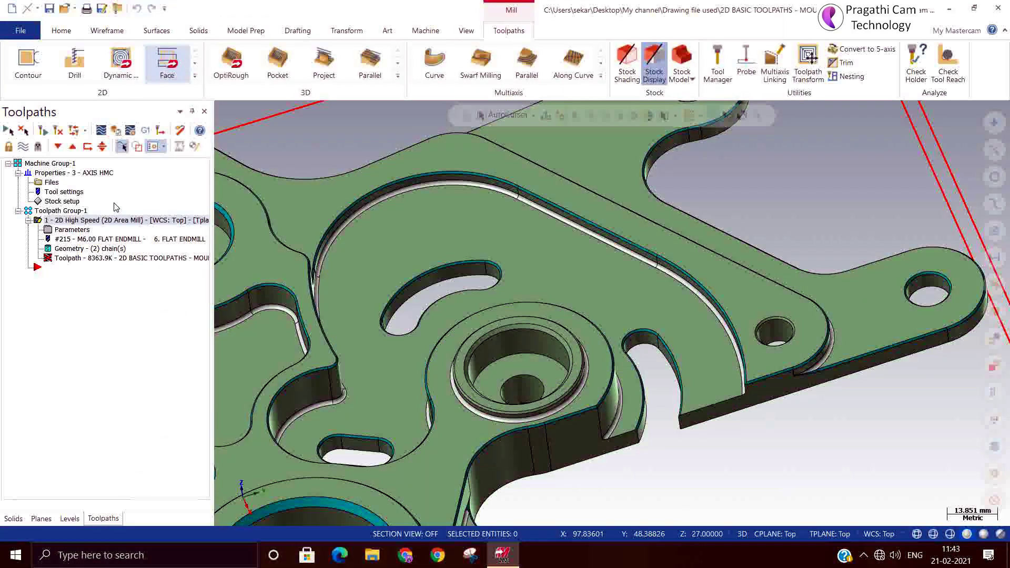
Regenerate the edited Area Mill operation and inspect its cutting passes from above around the plate's open slot.
{"action": "left_click", "coordinate": [58, 131]}
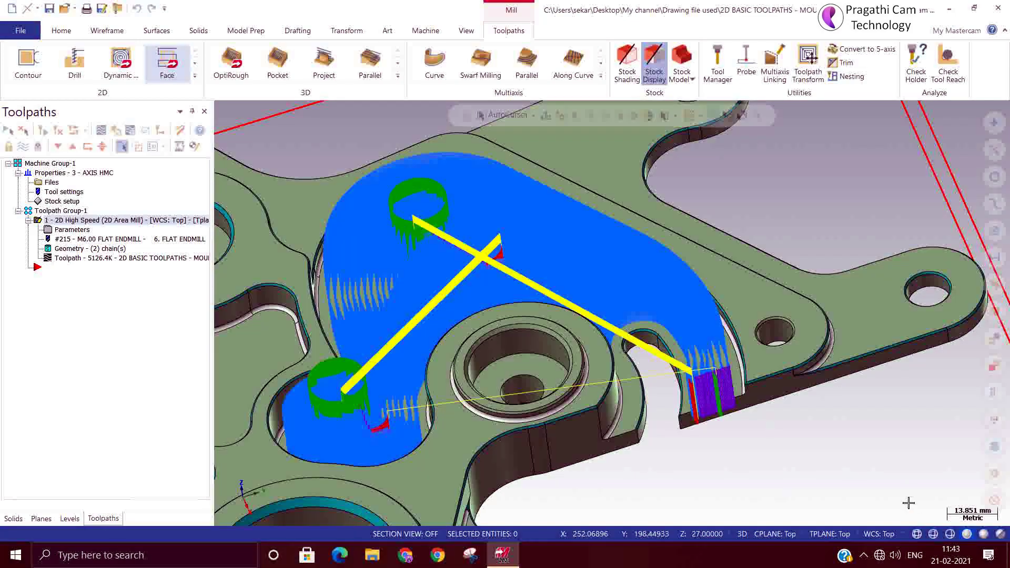
{"action": "mouse_move", "coordinate": [897, 468]}
{"action": "middle_mouse_down"}
{"action": "mouse_move", "coordinate": [900, 478]}
{"action": "mouse_move", "coordinate": [895, 457]}
{"action": "mouse_move", "coordinate": [889, 476]}
{"action": "middle_mouse_up"}
{"action": "scroll", "coordinate": [661, 468], "scroll_direction": "up", "scroll_amount": 5}
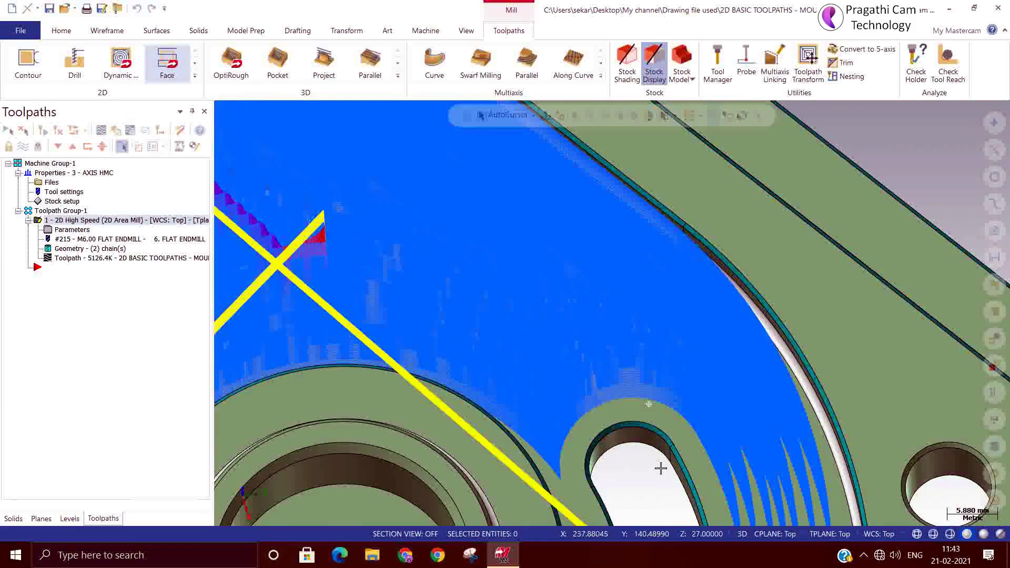
{"action": "middle_click_drag", "start_coordinate": [661, 468], "coordinate": [662, 486]}
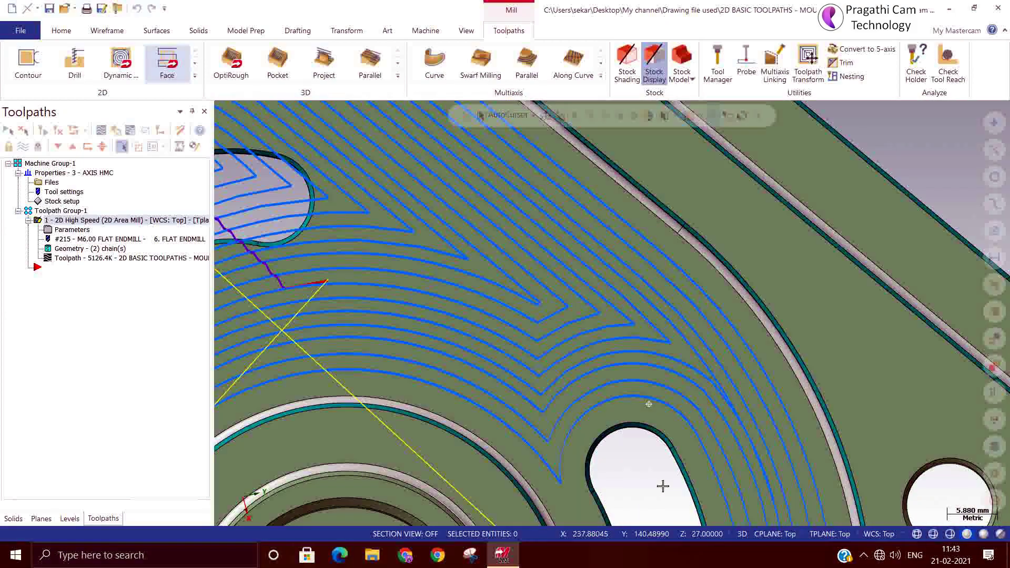
{"action": "scroll", "coordinate": [672, 481], "scroll_direction": "down", "scroll_amount": 2}
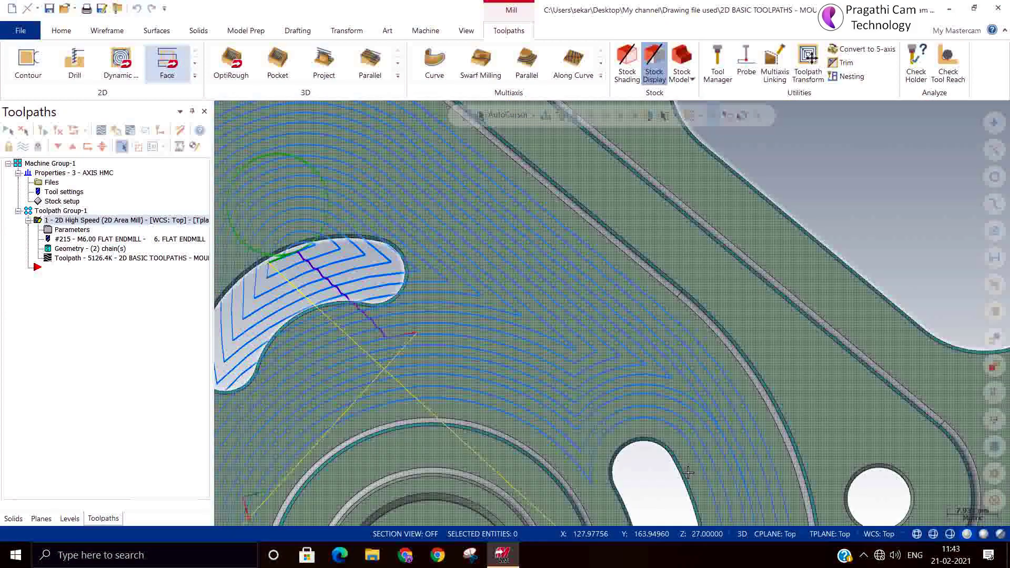
Examine up close the toolpath's stepover transitions, vertical arc leads and helical entry near the curved slot.
{"action": "scroll", "coordinate": [352, 350], "scroll_direction": "up", "scroll_amount": 7}
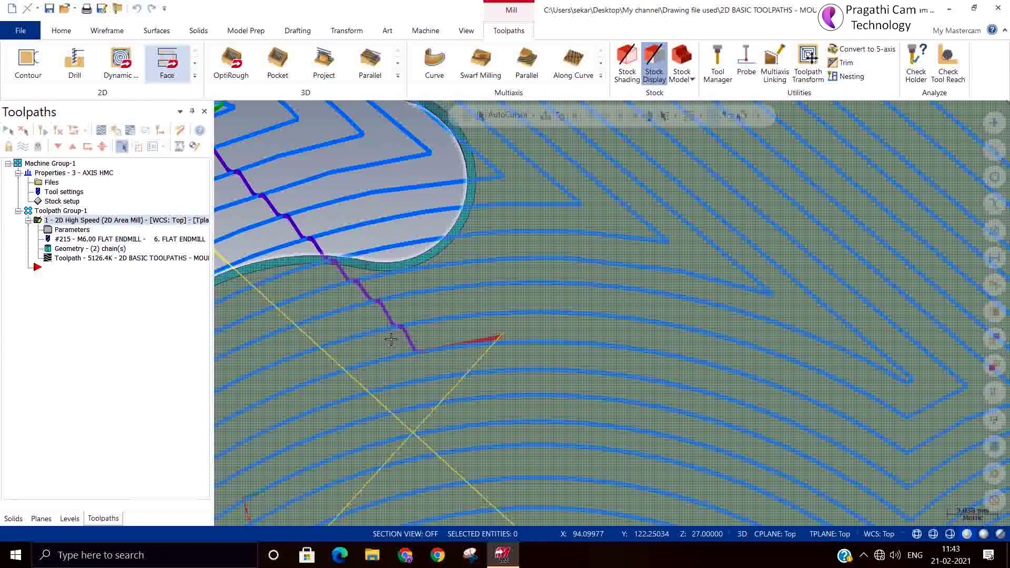
{"action": "scroll", "coordinate": [423, 363], "scroll_direction": "up", "scroll_amount": 4}
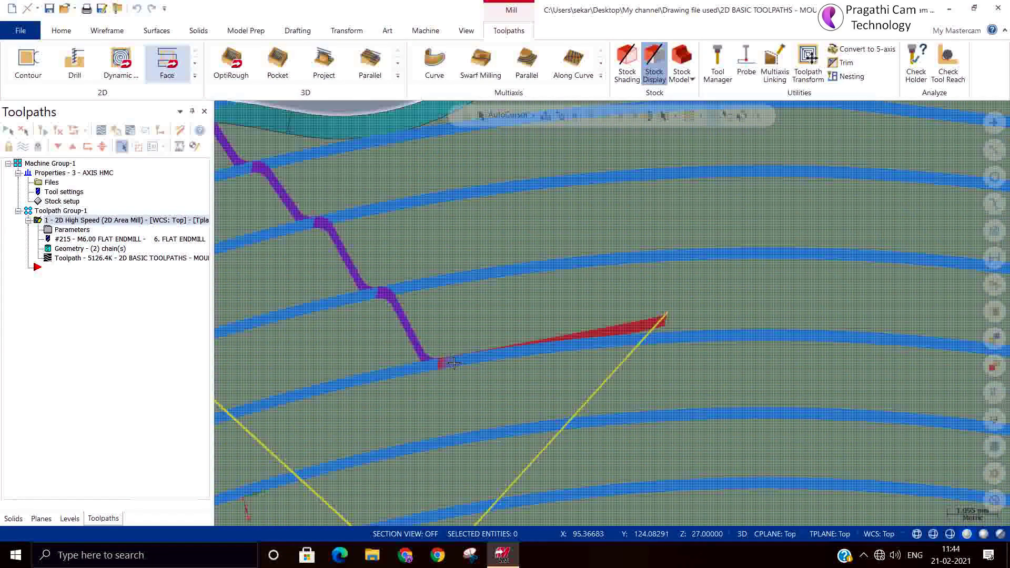
{"action": "scroll", "coordinate": [372, 282], "scroll_direction": "up", "scroll_amount": 3}
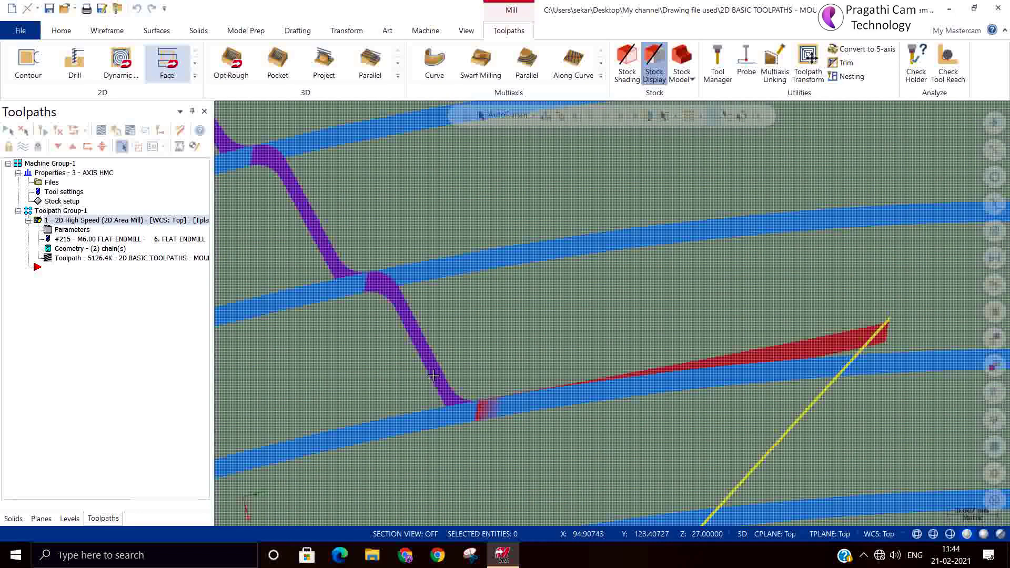
{"action": "scroll", "coordinate": [621, 339], "scroll_direction": "down", "scroll_amount": 4}
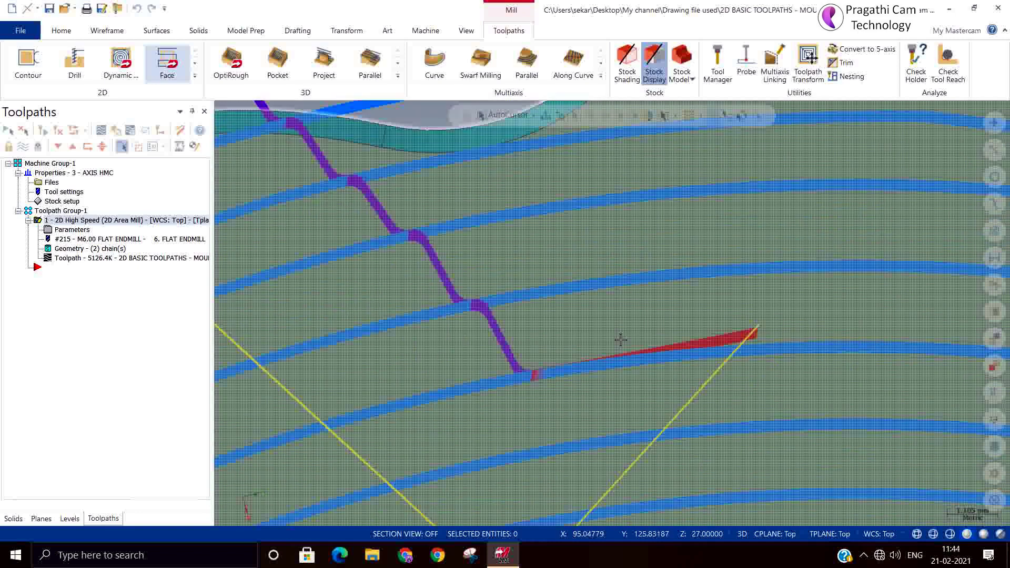
{"action": "scroll", "coordinate": [621, 340], "scroll_direction": "down", "scroll_amount": 5}
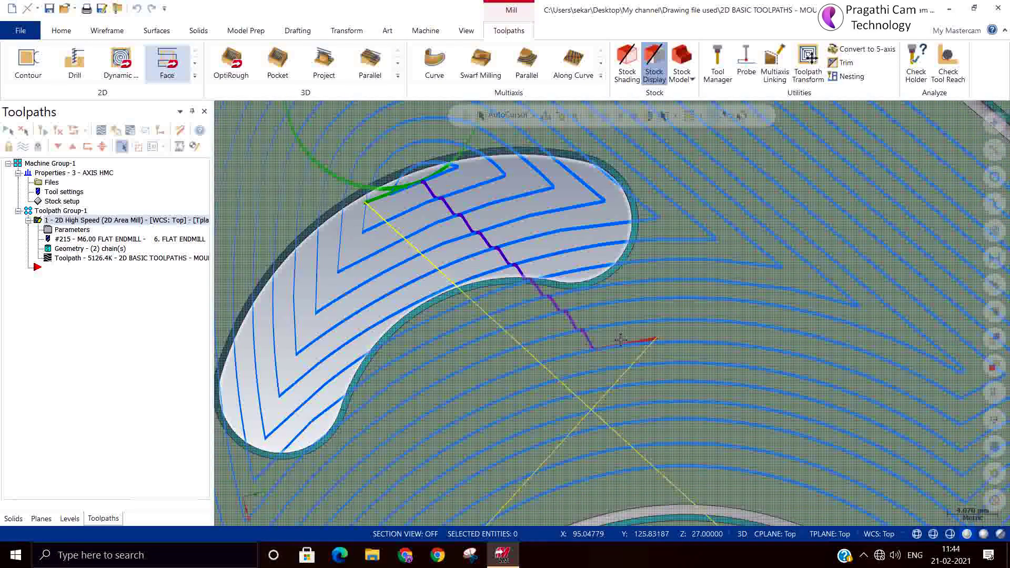
{"action": "scroll", "coordinate": [620, 340], "scroll_direction": "up", "scroll_amount": 5}
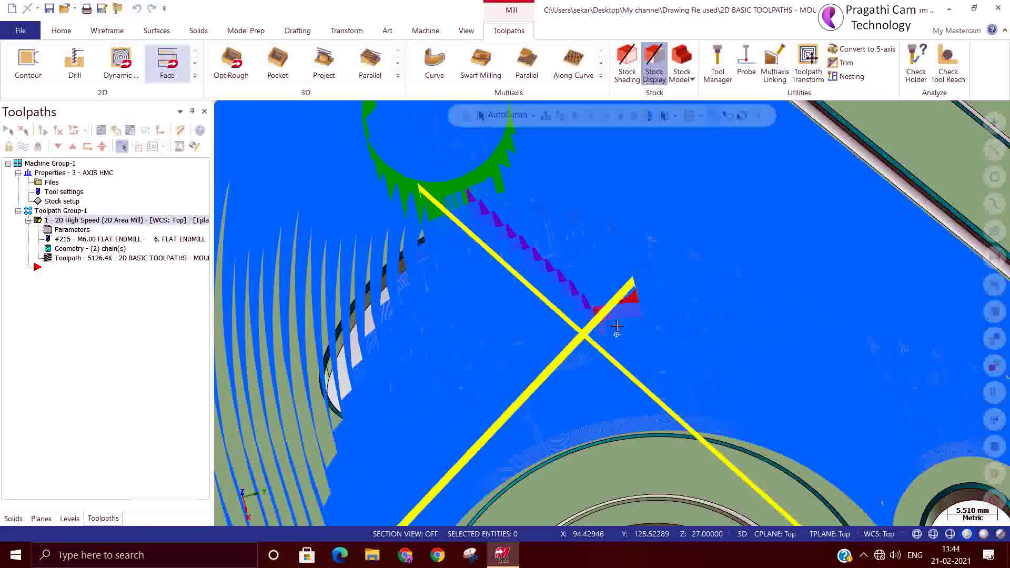
{"action": "scroll", "coordinate": [646, 326], "scroll_direction": "up", "scroll_amount": 5}
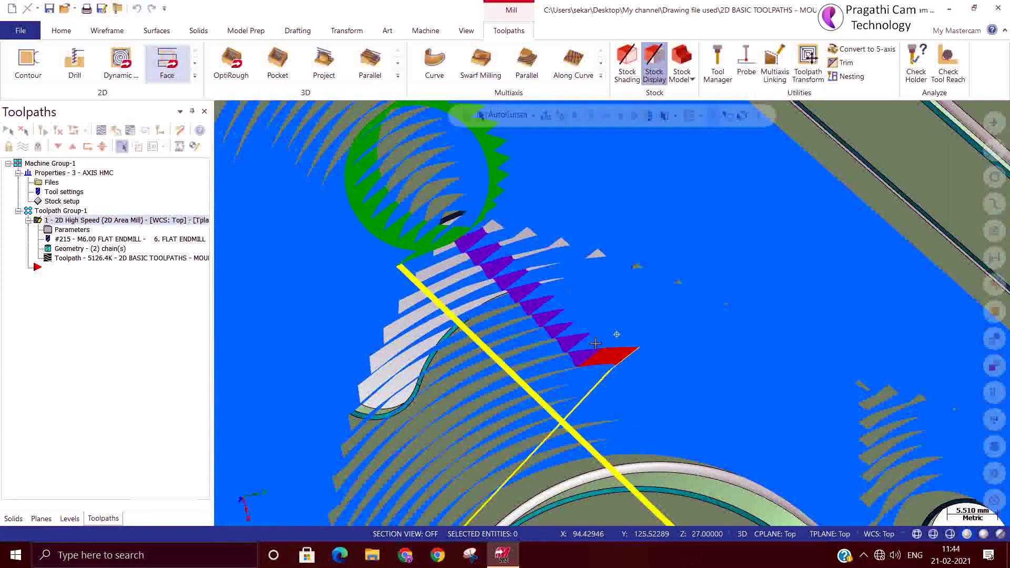
{"action": "scroll", "coordinate": [606, 330], "scroll_direction": "up", "scroll_amount": 5}
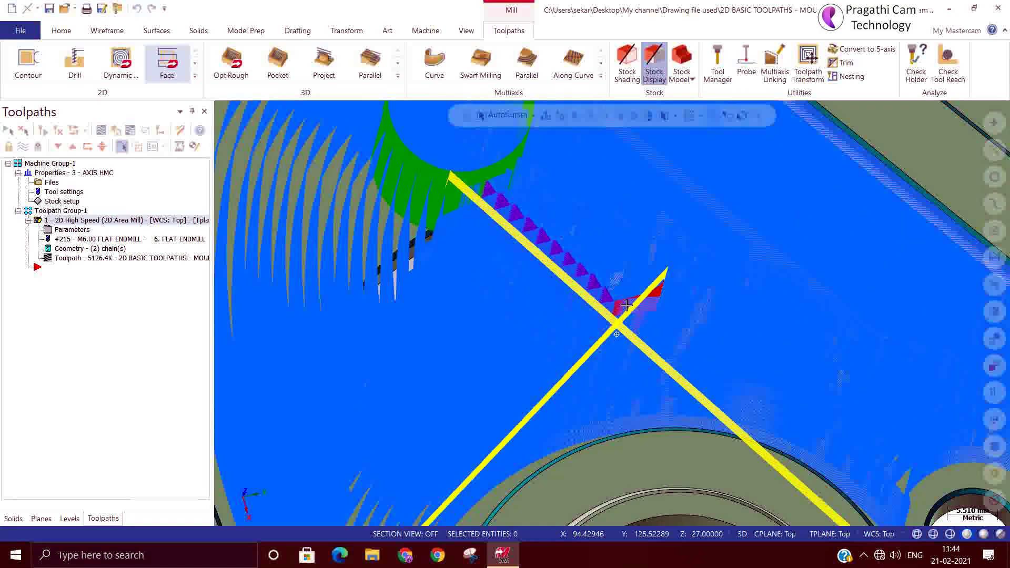
Show the regenerated Area Mill toolpath on the plate in the Isometric (WCS) view.
{"action": "scroll", "coordinate": [421, 316], "scroll_direction": "down", "scroll_amount": 3}
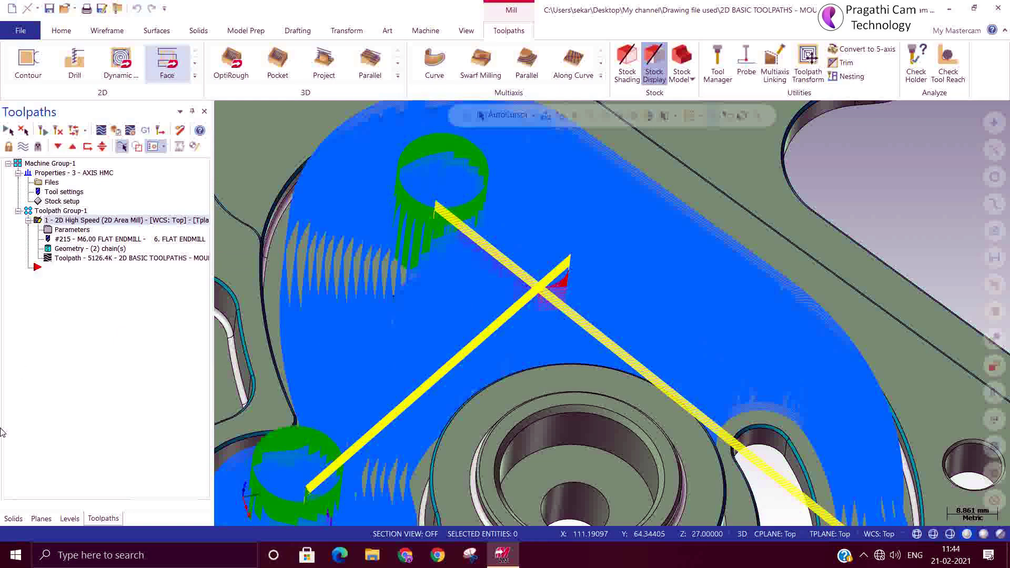
{"action": "scroll", "coordinate": [497, 288], "scroll_direction": "down", "scroll_amount": 4}
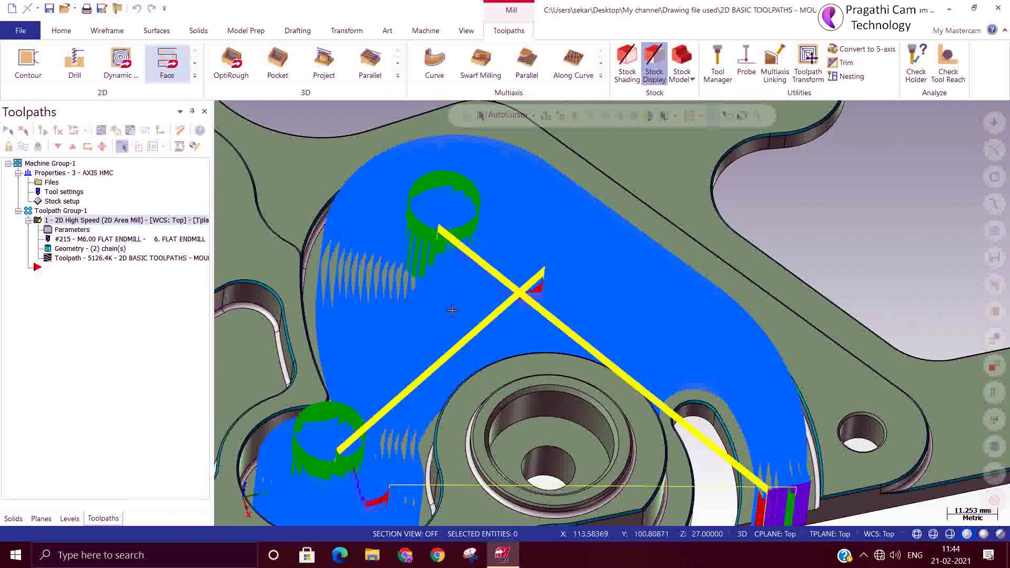
{"action": "right_click", "coordinate": [841, 150]}
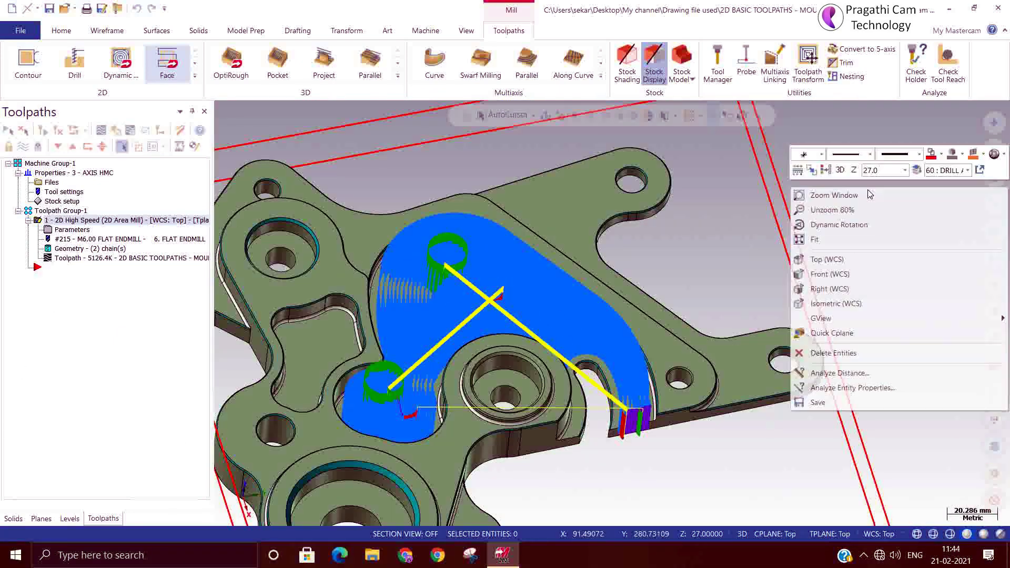
{"action": "left_click", "coordinate": [837, 303]}
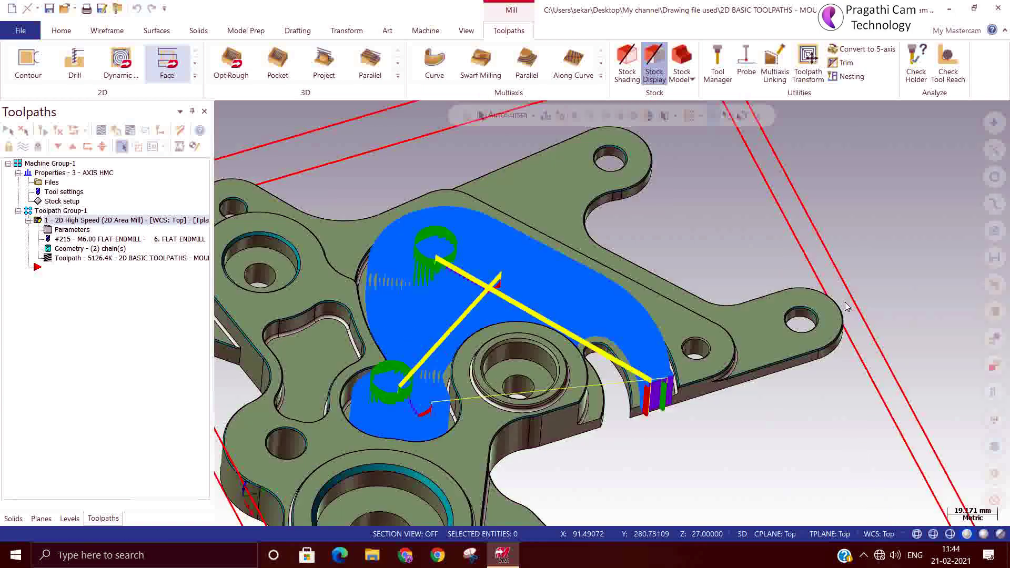